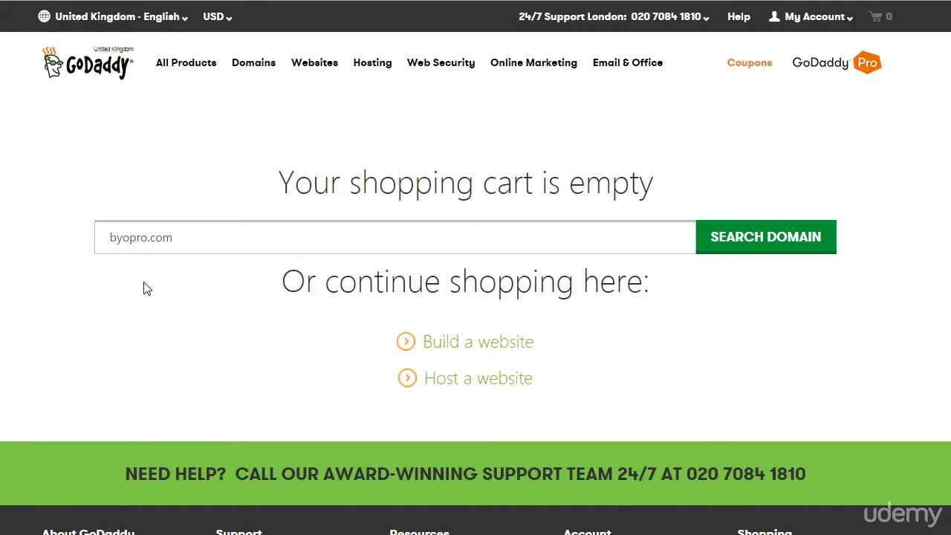
Search for the availability of the domain byopro.com.
left_click(126, 290)
left_click(110, 238)
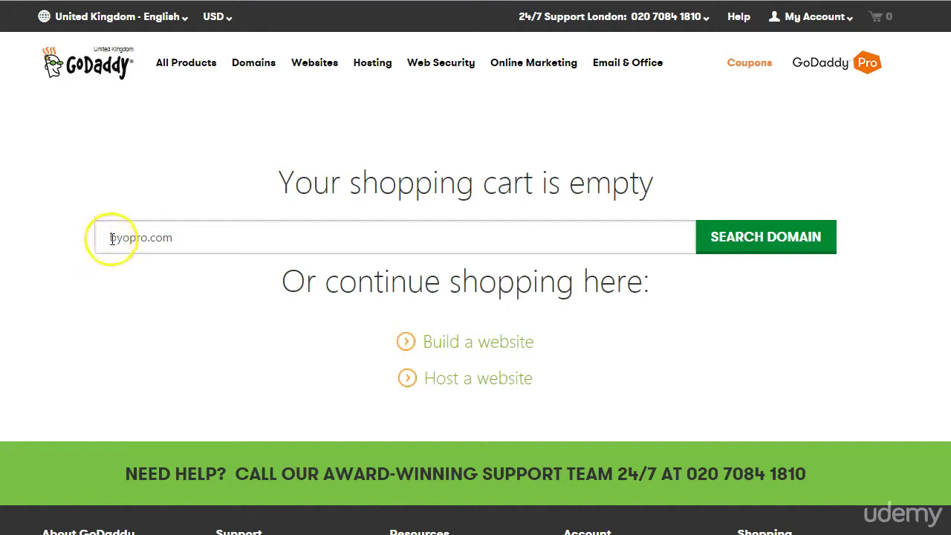
left_click(102, 283)
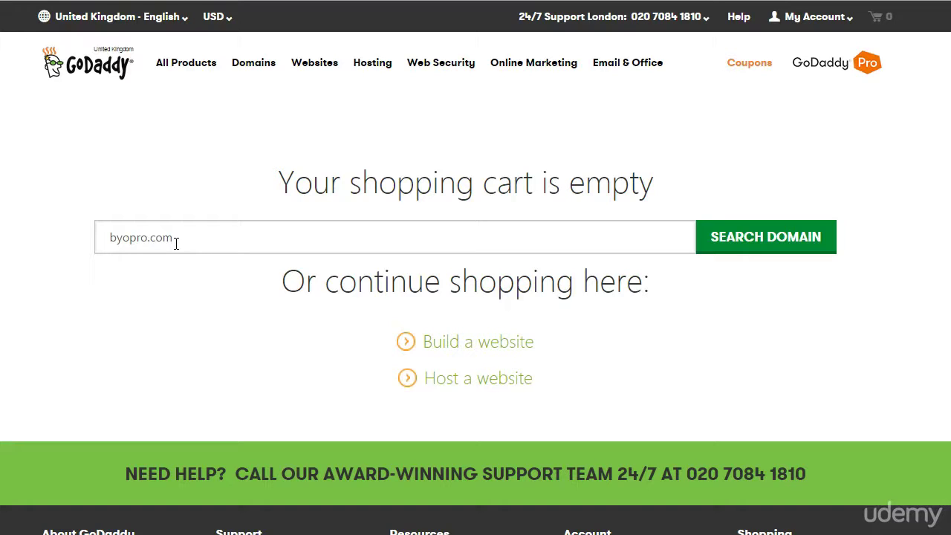
left_click(149, 291)
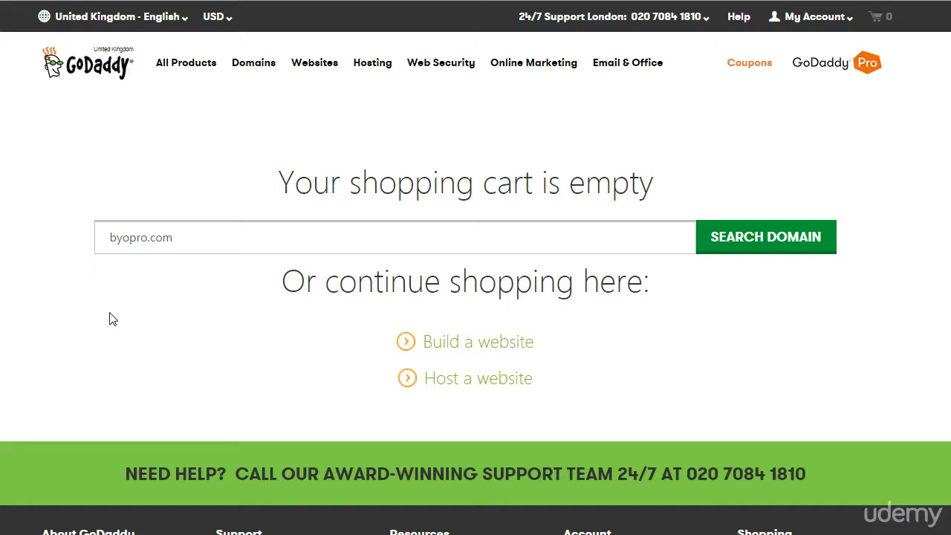
left_click(106, 238)
left_click(742, 226)
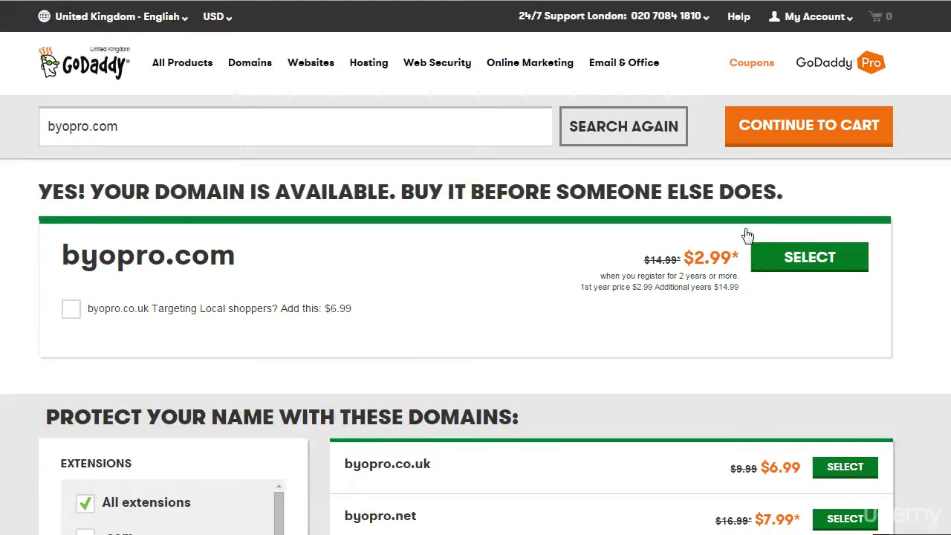
Select byopro.com without the bundled extra domains and continue to its purchase options.
left_click(745, 234)
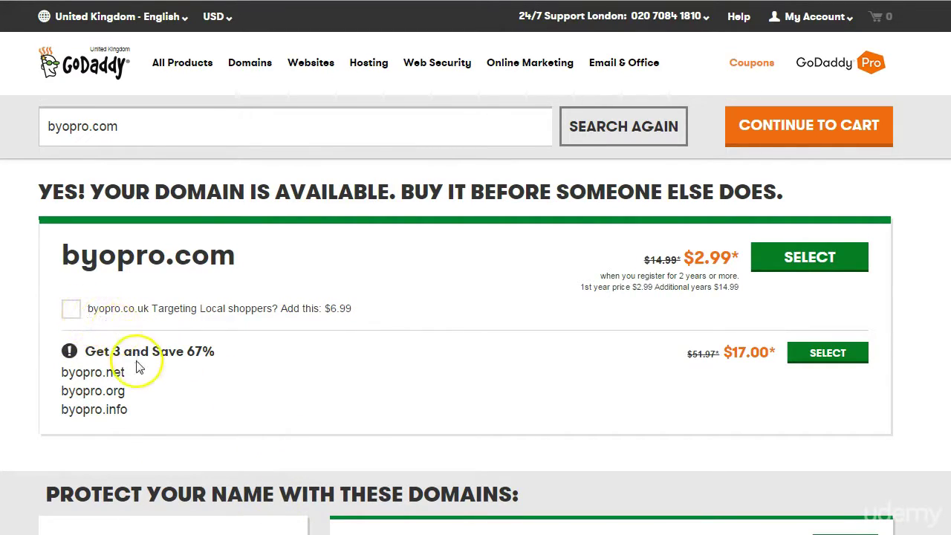
scroll(139, 366, "down", 1)
scroll(140, 365, "up", 1)
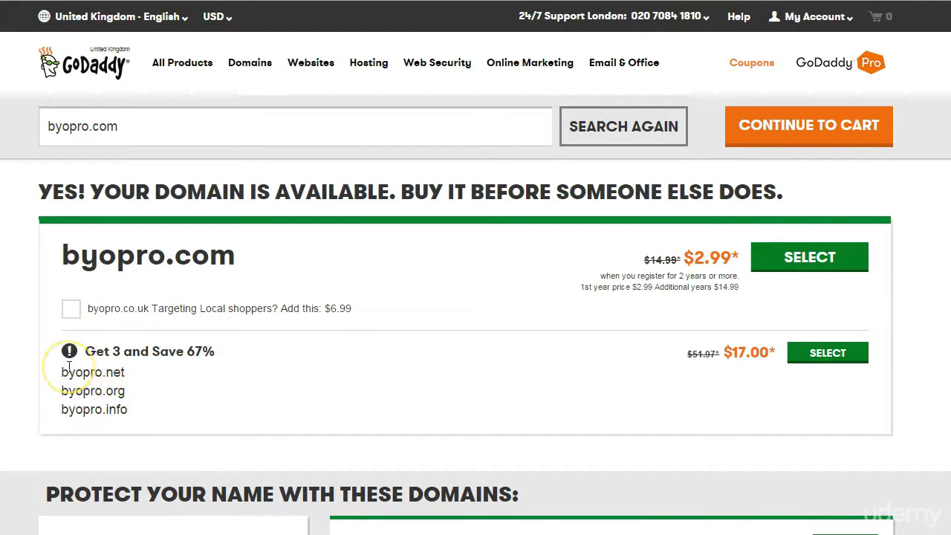
left_click(794, 258)
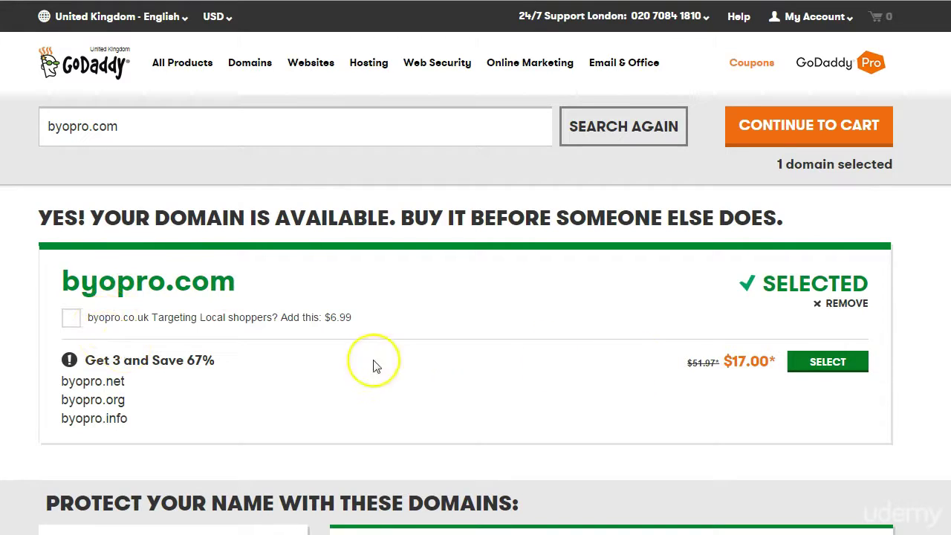
left_click(815, 124)
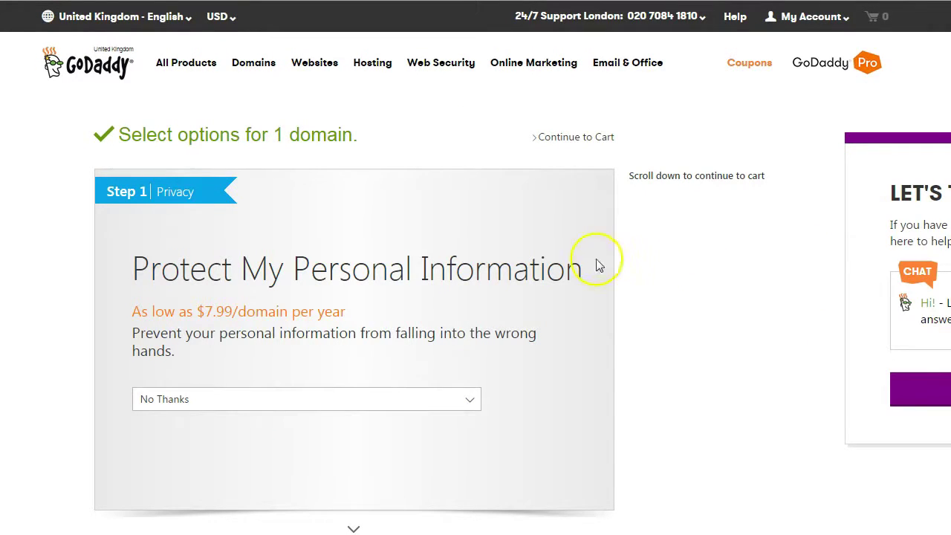
Review the privacy, website builder, hosting and email add-ons offered for the domain.
scroll(360, 331, "down", 5)
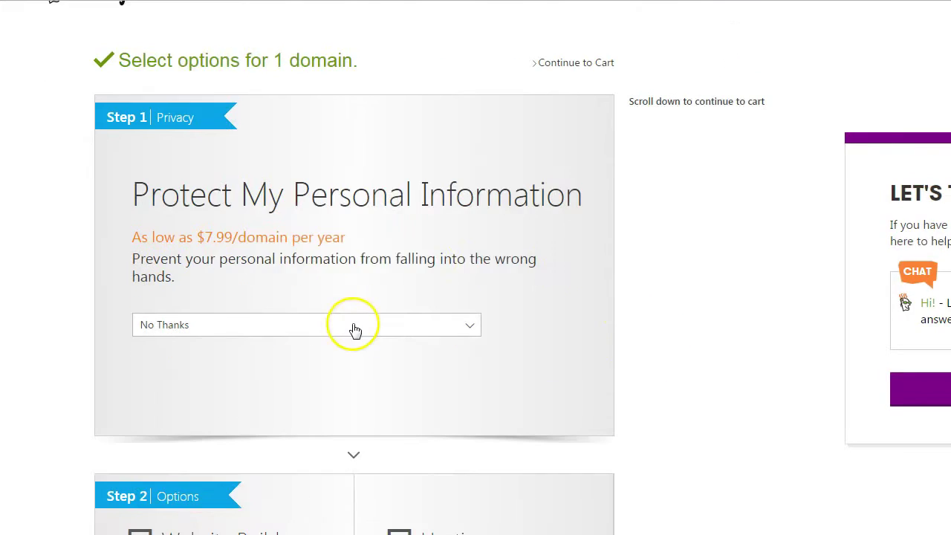
scroll(353, 329, "up", 4)
scroll(353, 329, "down", 10)
scroll(355, 325, "down", 2)
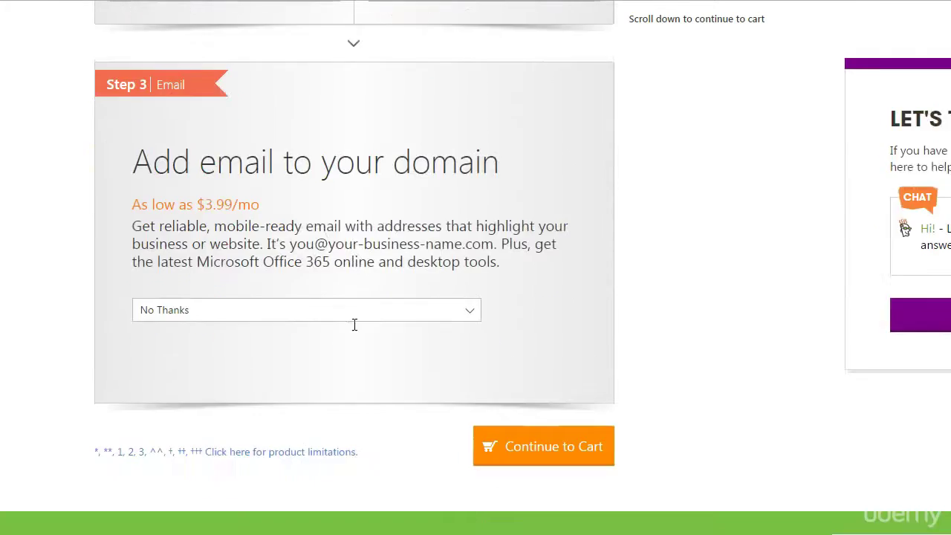
scroll(355, 325, "up", 2)
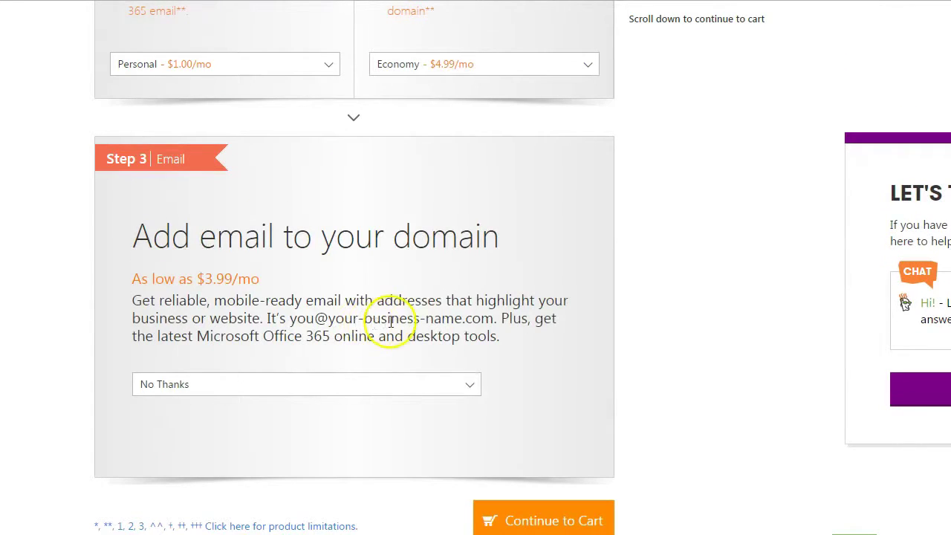
scroll(492, 327, "up", 10)
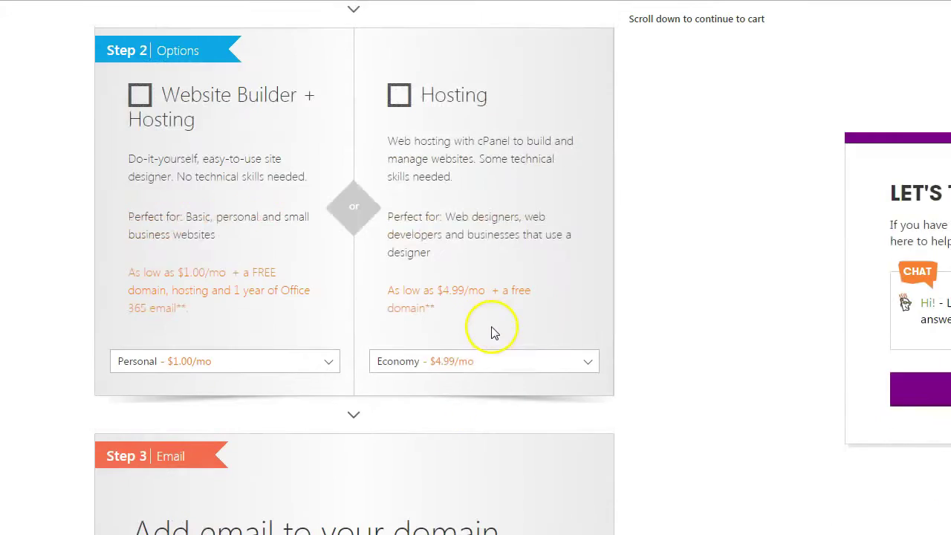
scroll(492, 327, "down", 4)
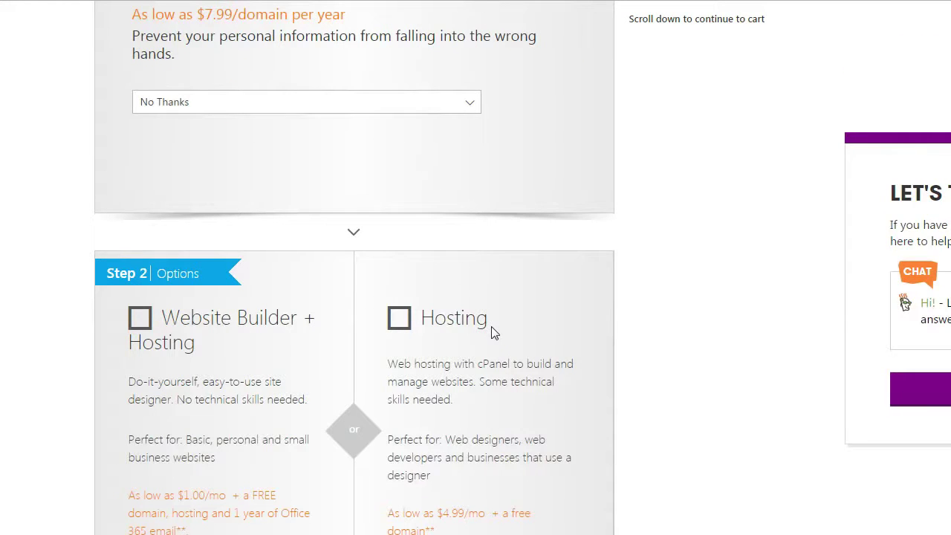
scroll(491, 330, "up", 4)
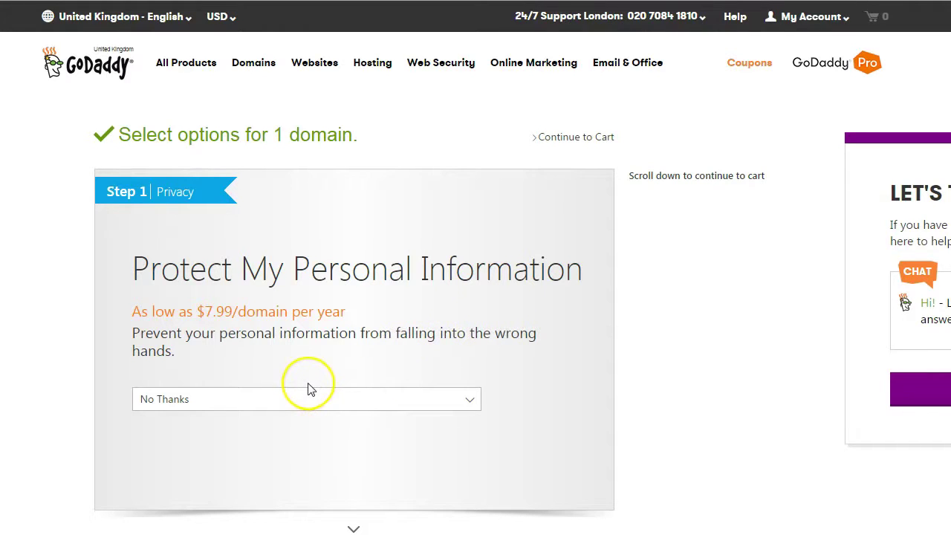
scroll(309, 382, "down", 1)
scroll(310, 381, "down", 2)
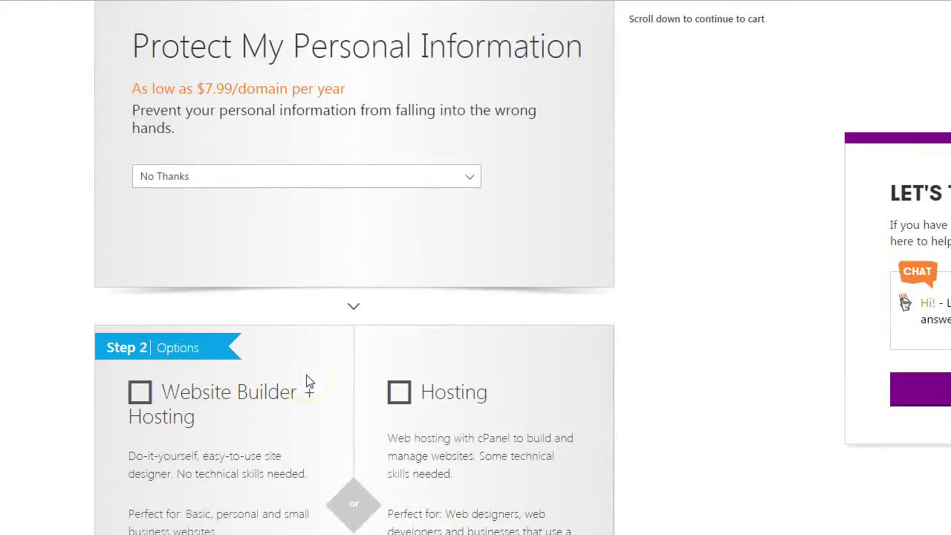
scroll(310, 381, "up", 3)
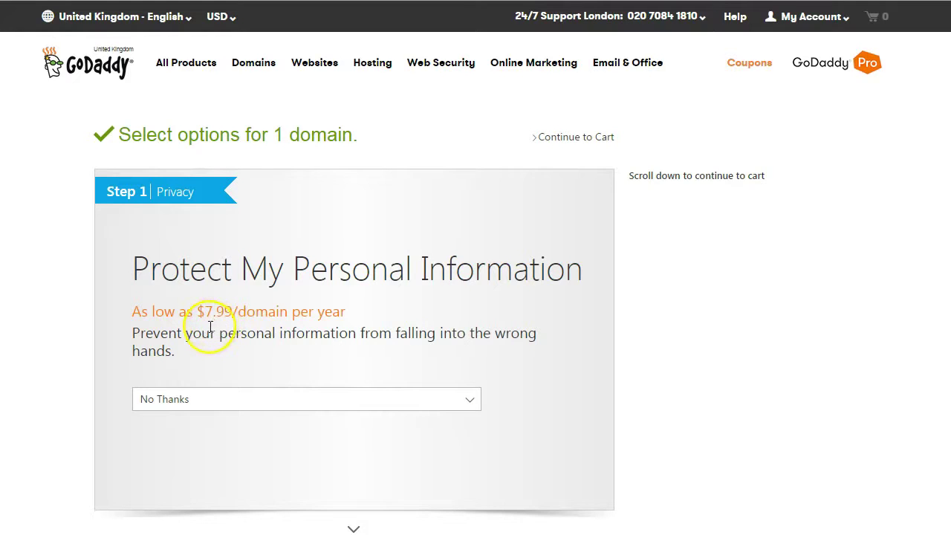
Leave privacy and email at No Thanks and both hosting options unchecked, and continue to the cart.
scroll(209, 338, "down", 1)
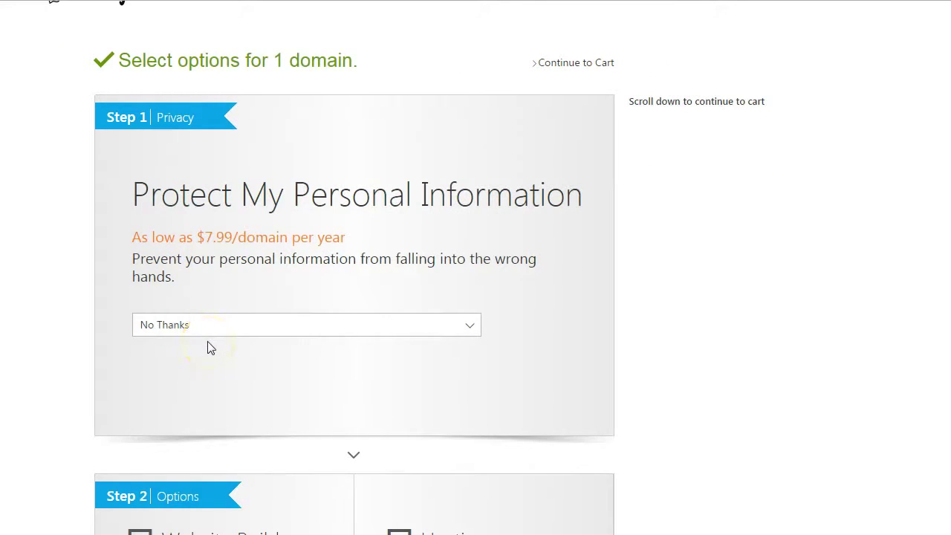
scroll(207, 346, "down", 7)
scroll(209, 344, "down", 4)
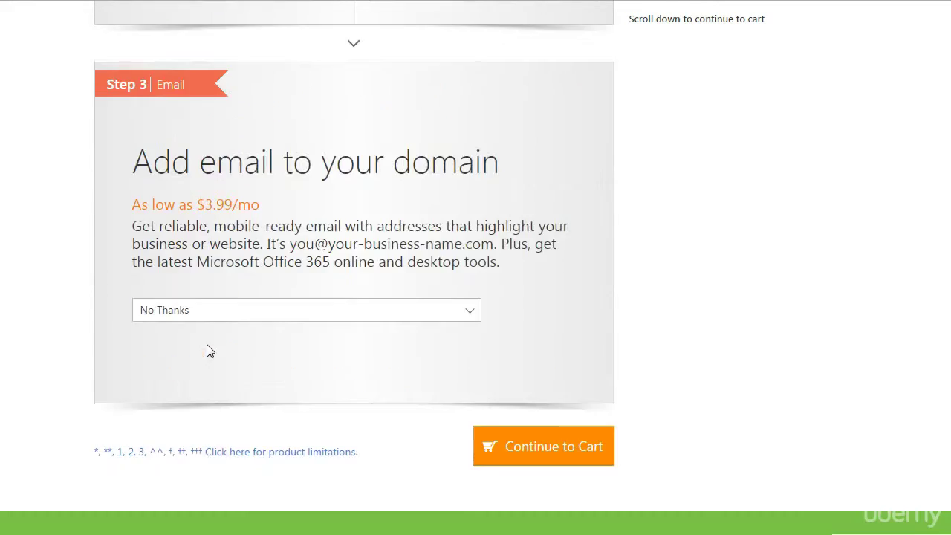
left_click(539, 448)
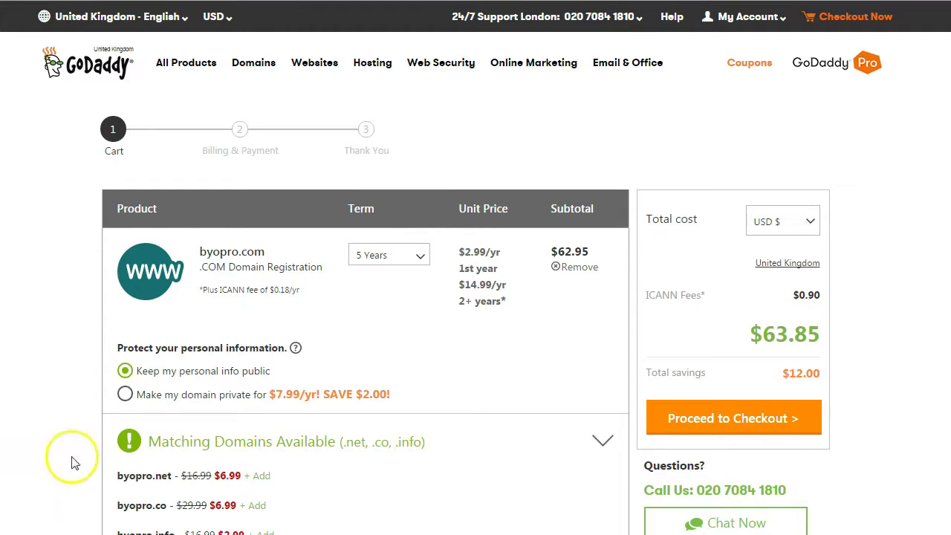
Set the byopro.com registration term to 1 Year and proceed to checkout.
left_click(394, 253)
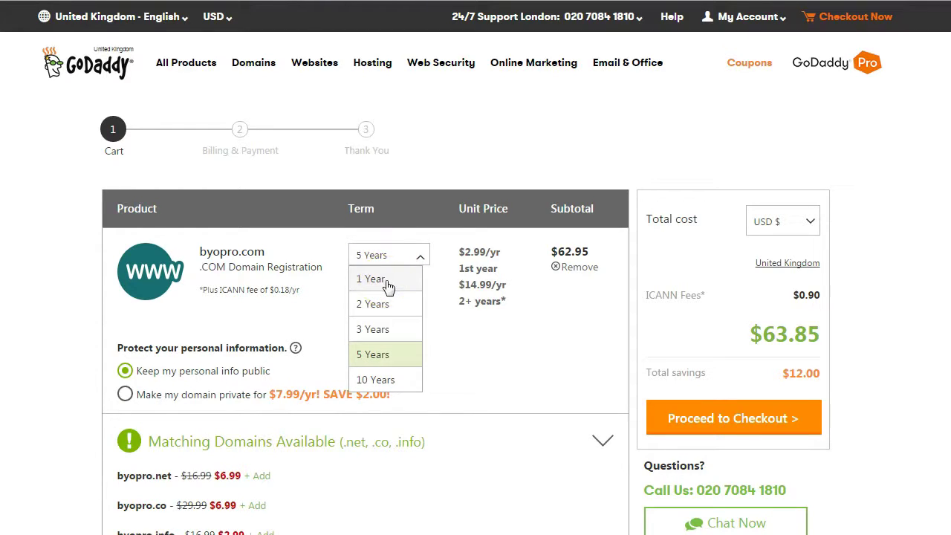
left_click(386, 286)
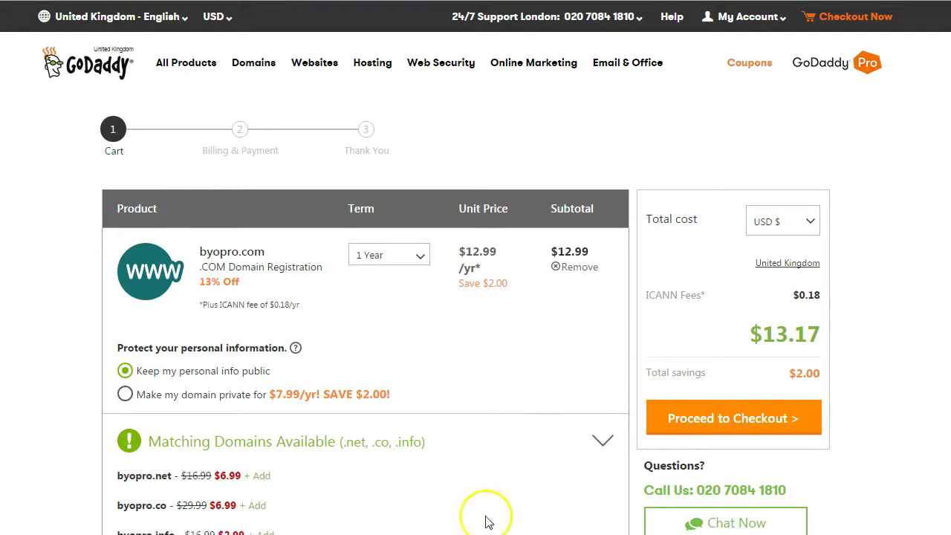
left_click(699, 423)
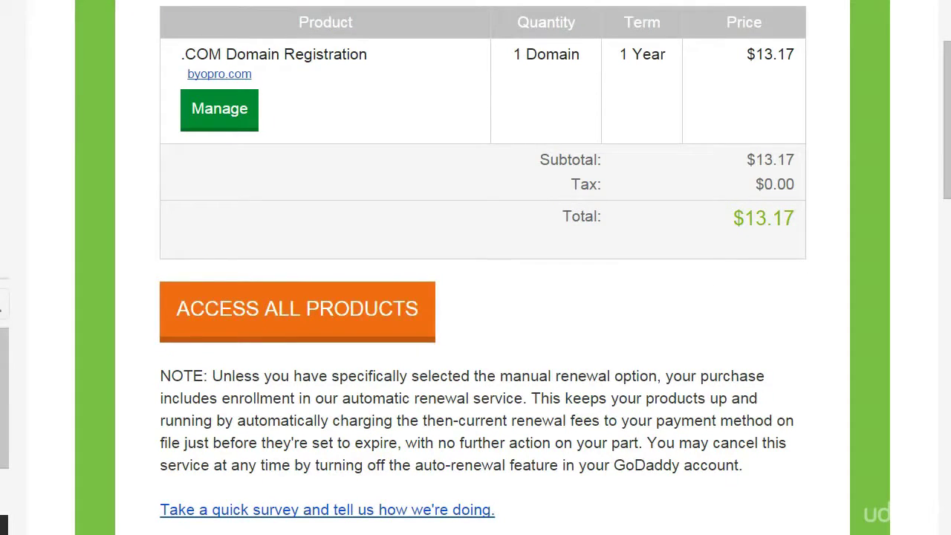
Access all purchased products from the order receipt and open the Domains section.
left_click(268, 310)
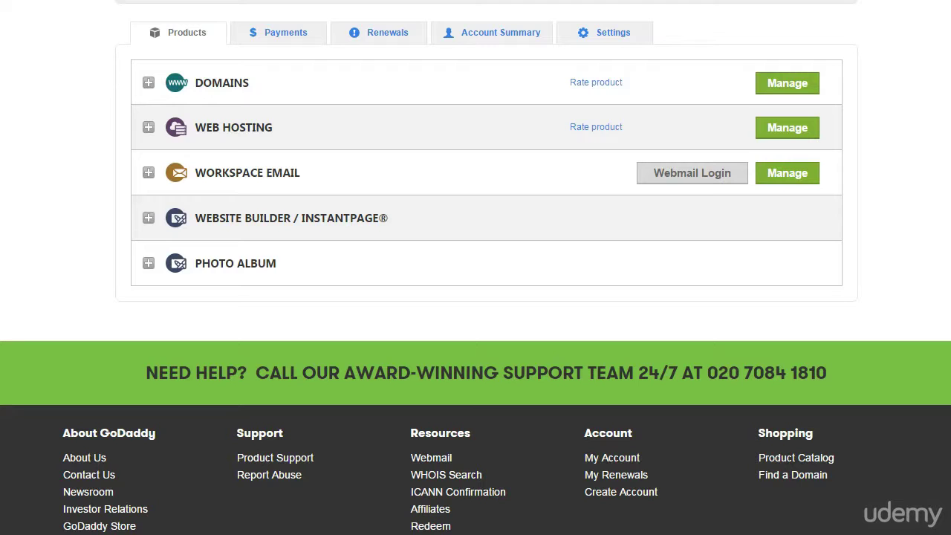
left_click(220, 92)
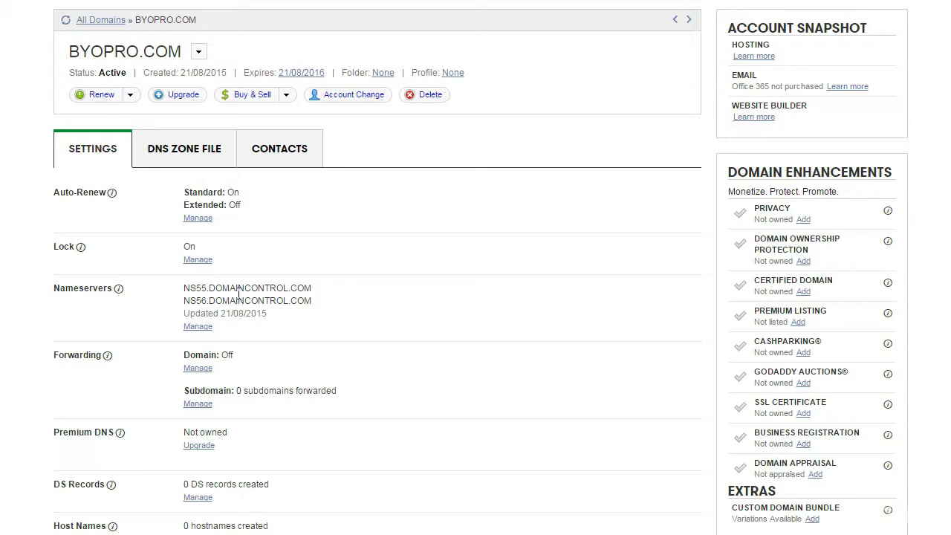
Open the nameserver settings of byopro.com, switch the setup type to Custom and start adding a nameserver.
left_click(219, 300)
left_click(198, 327)
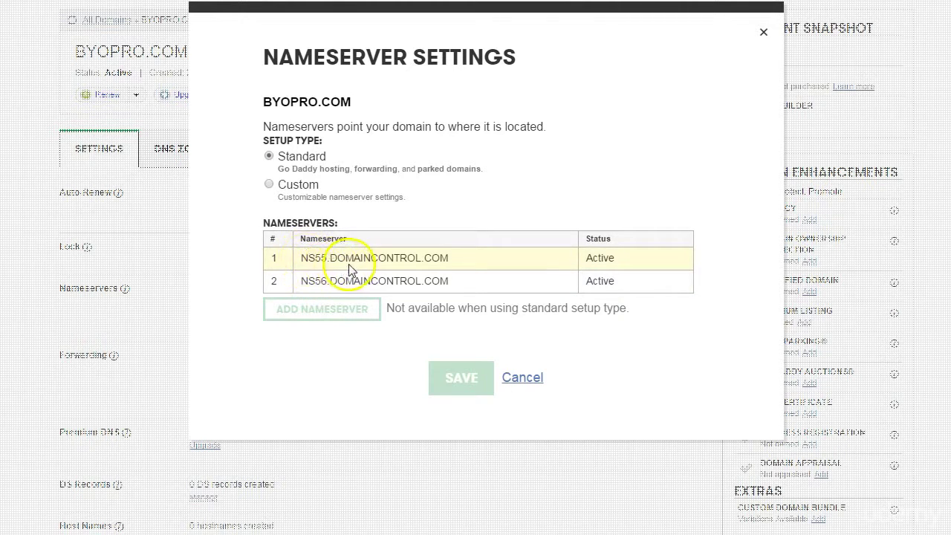
left_click(269, 184)
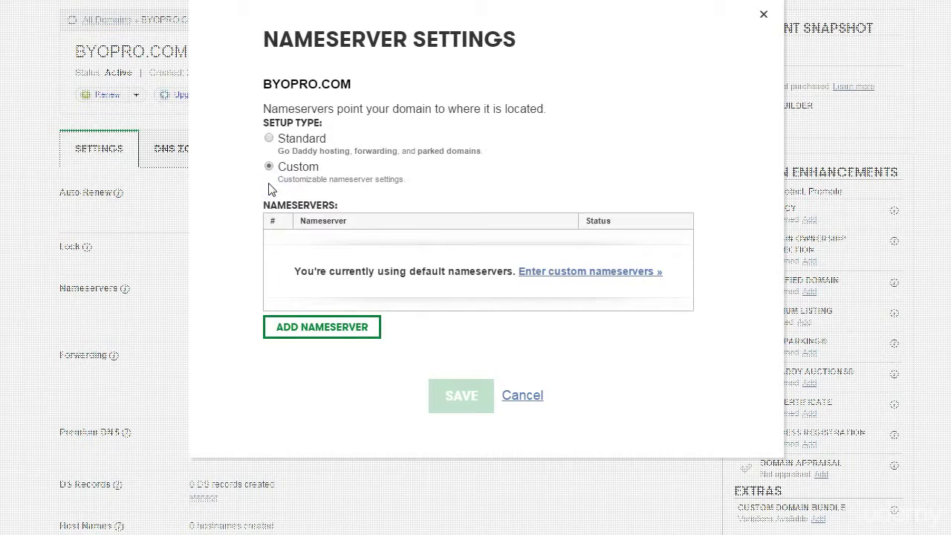
left_click(315, 331)
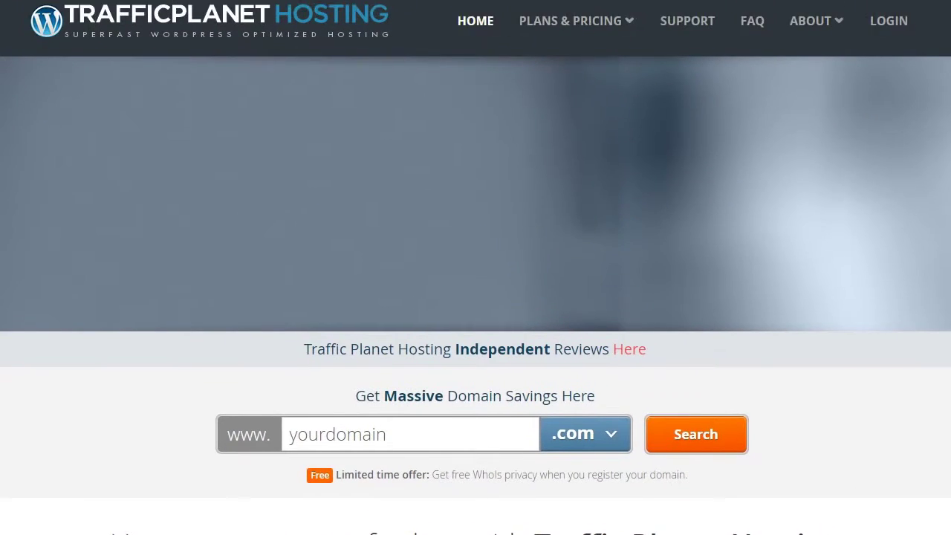
Compare Traffic Planet Hosting's Business plan with WP Engine and Synthesis, and view a competing host's web hosting offers.
scroll(420, 165, "down", 4)
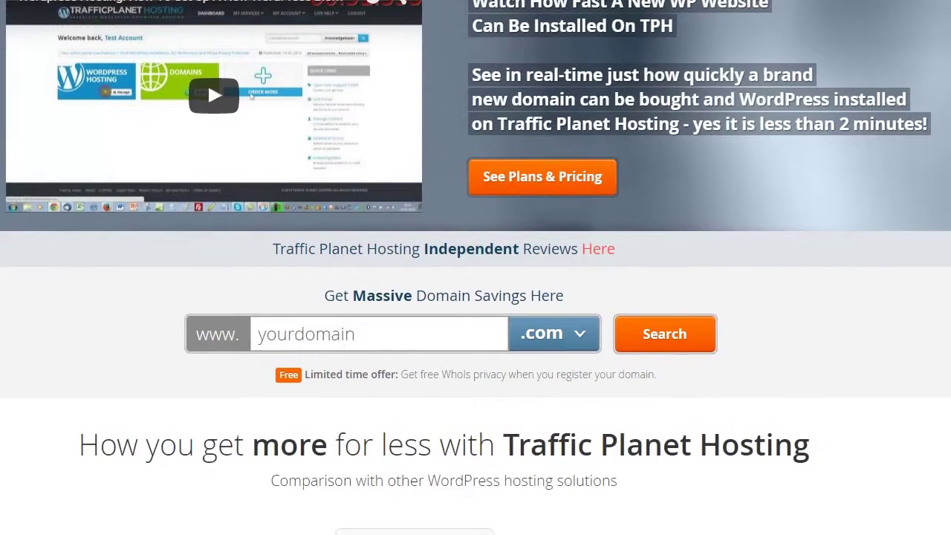
scroll(418, 166, "down", 5)
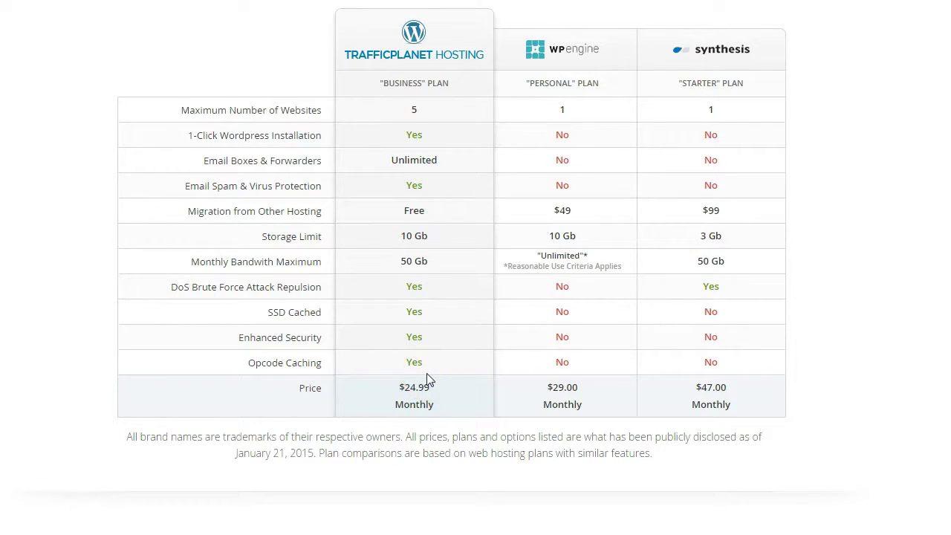
scroll(428, 379, "up", 1)
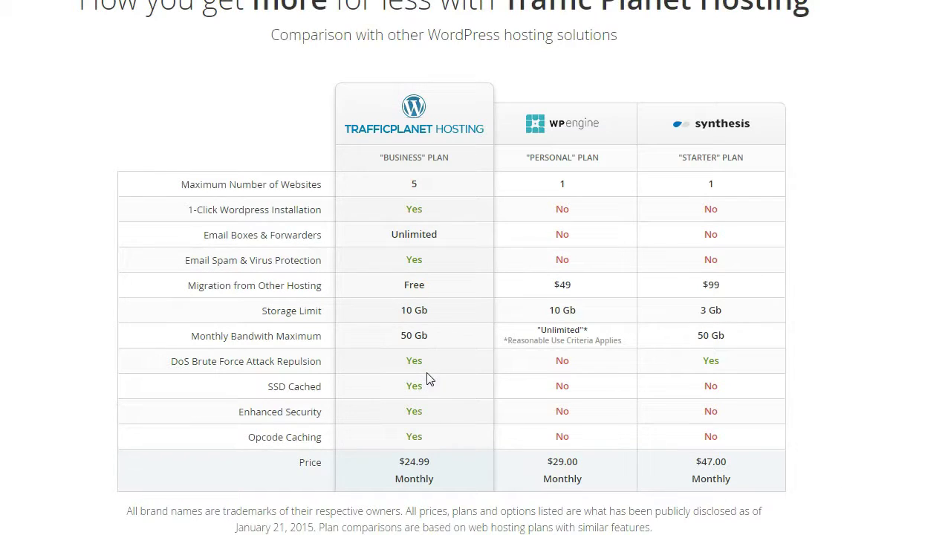
scroll(403, 314, "up", 1)
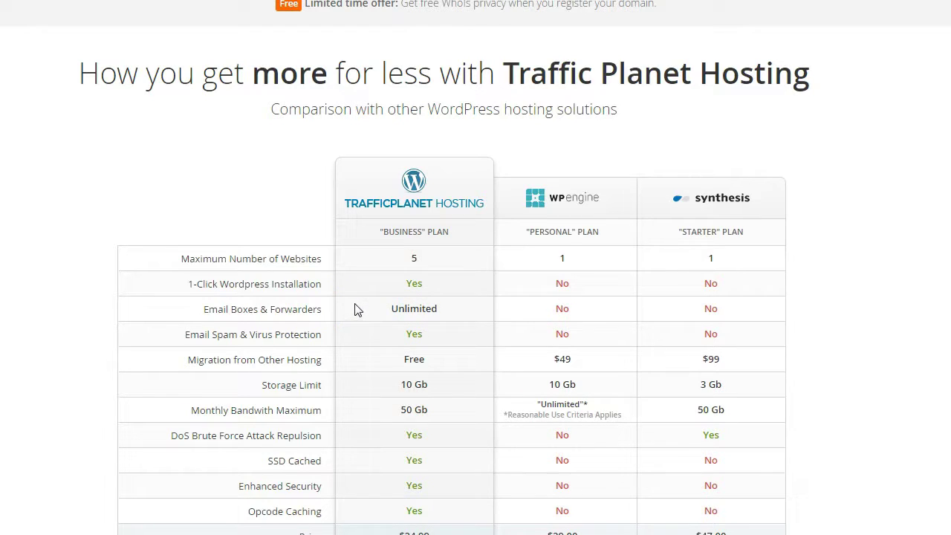
scroll(356, 290, "up", 1)
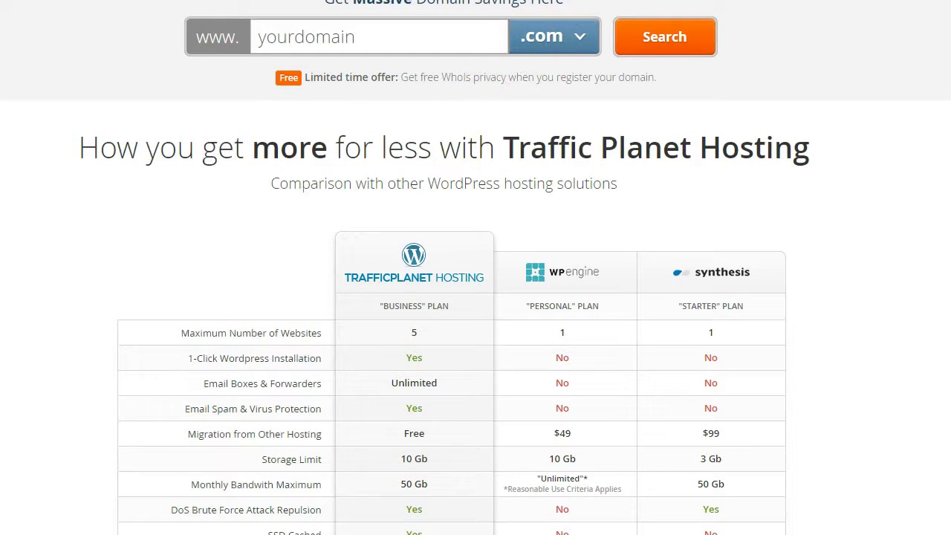
scroll(646, 31, "up", 2)
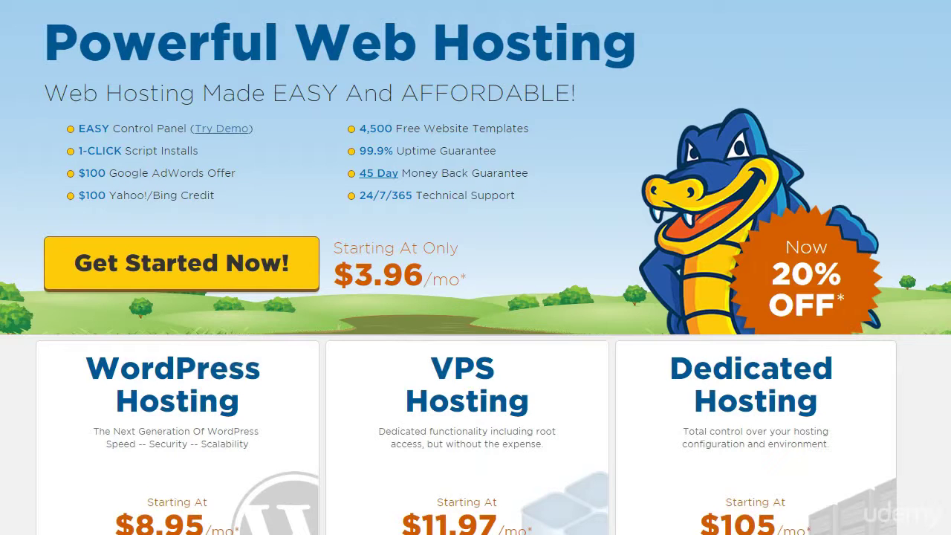
scroll(475, 297, "up", 2)
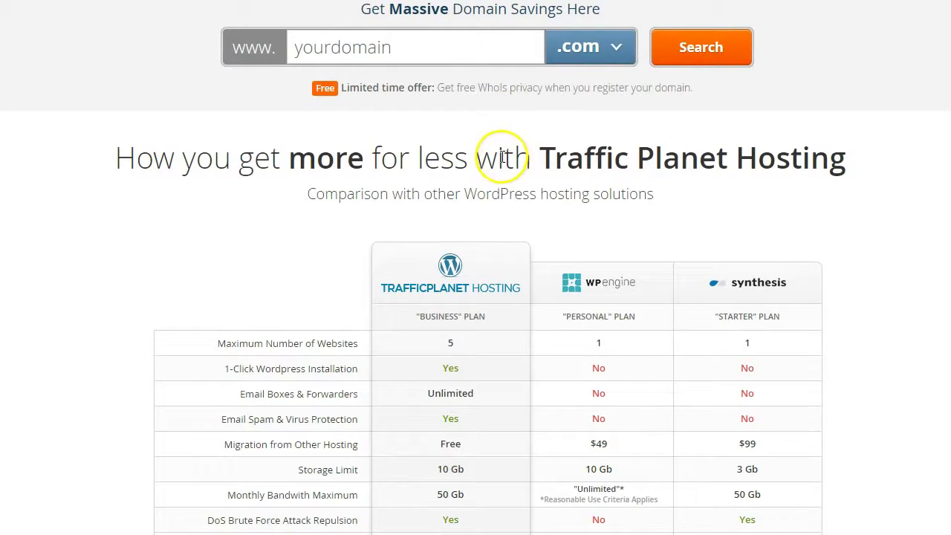
scroll(504, 156, "down", 2)
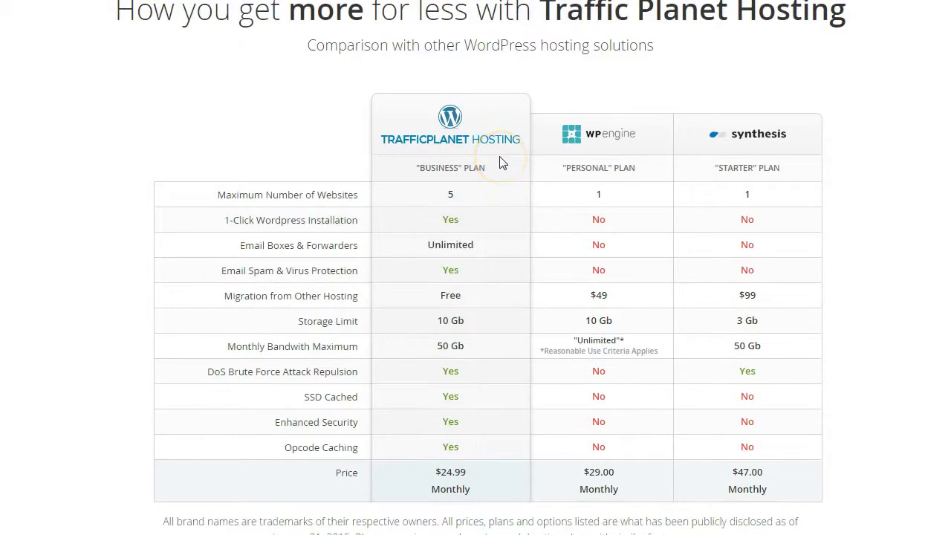
Open HostGator's web hosting plans from its Get Started offer and bring the plan comparison into view.
scroll(502, 161, "up", 2)
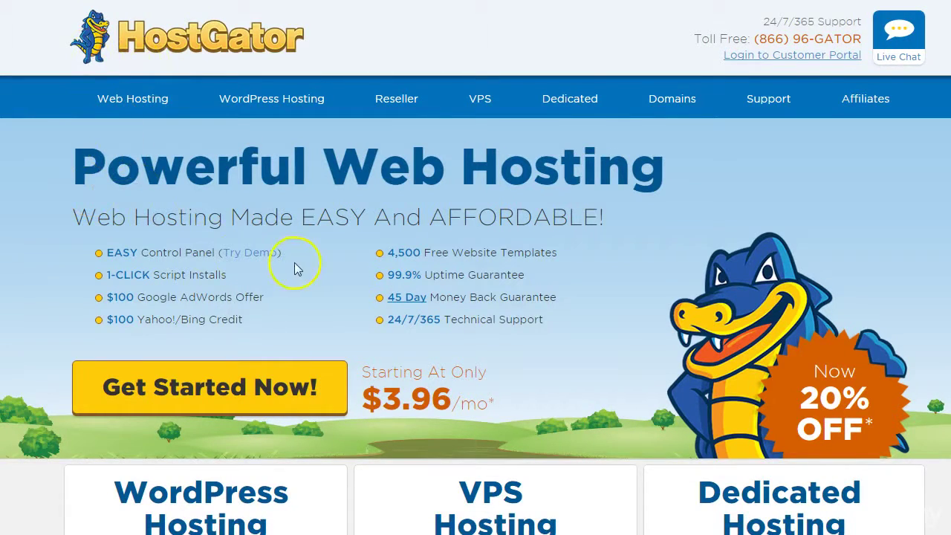
left_click(187, 392)
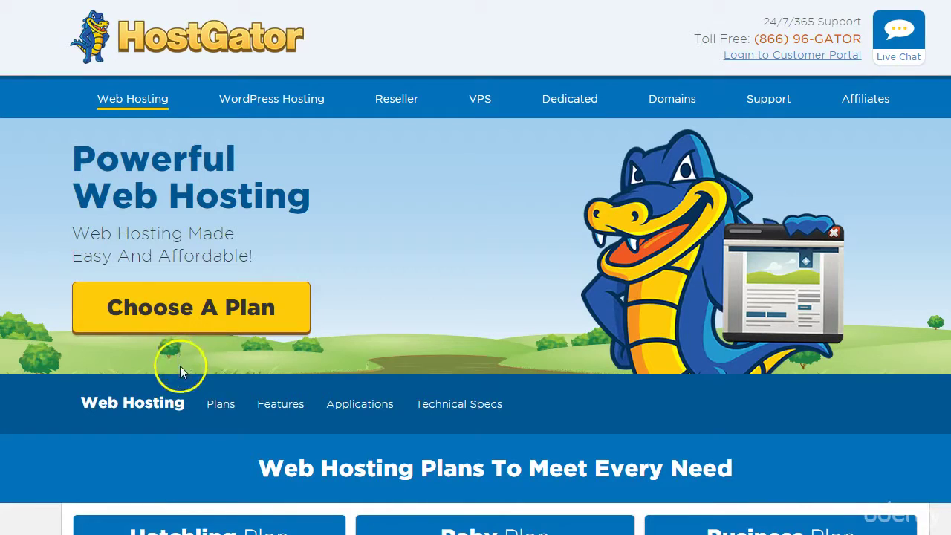
scroll(317, 407, "down", 1)
scroll(317, 407, "down", 3)
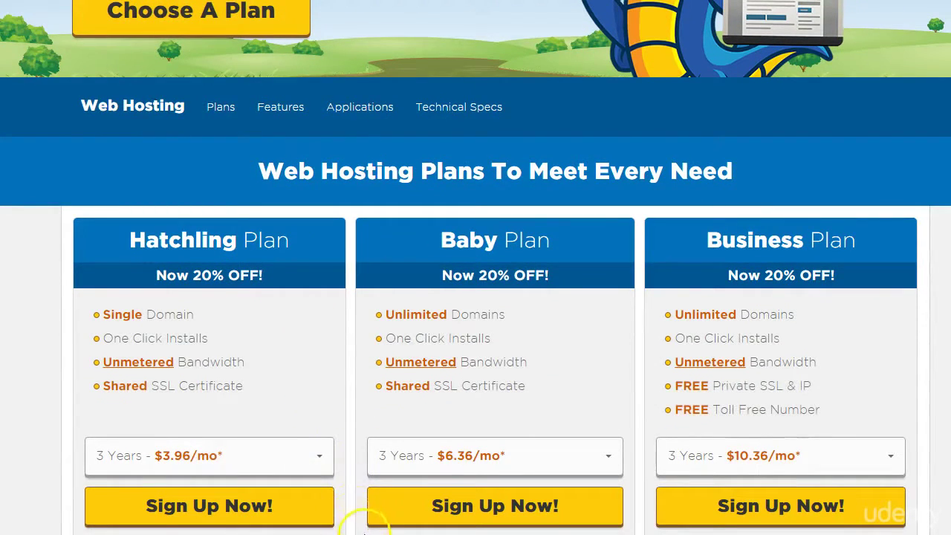
Compare the features and prices of the Hatchling, Baby and Business plans, including the Business plan's private SSL & IP and toll-free number.
left_click_drag(352, 533, 372, 534)
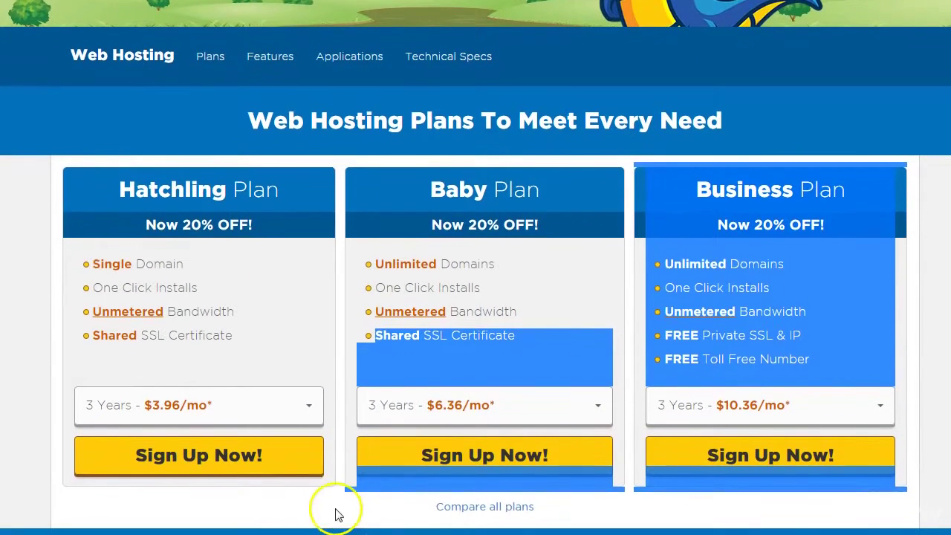
left_click(334, 512)
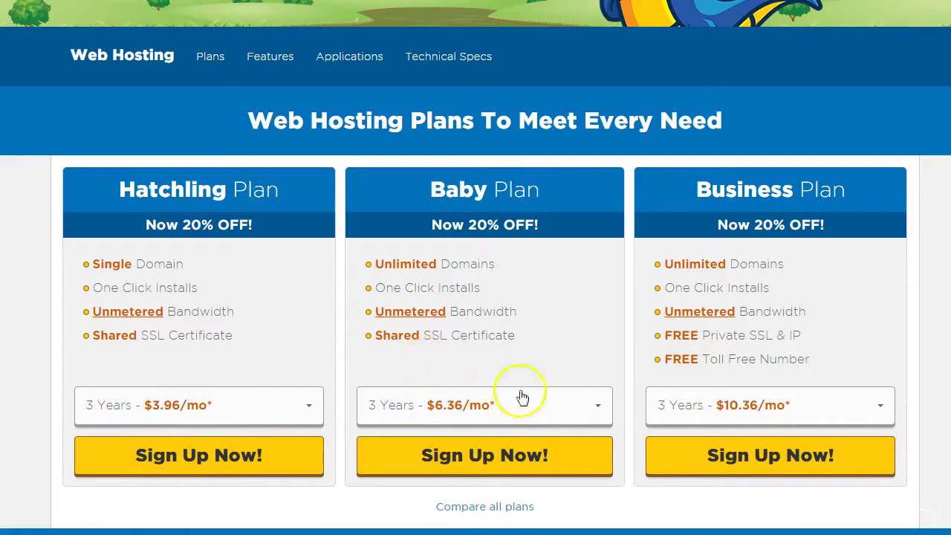
double_click(794, 335)
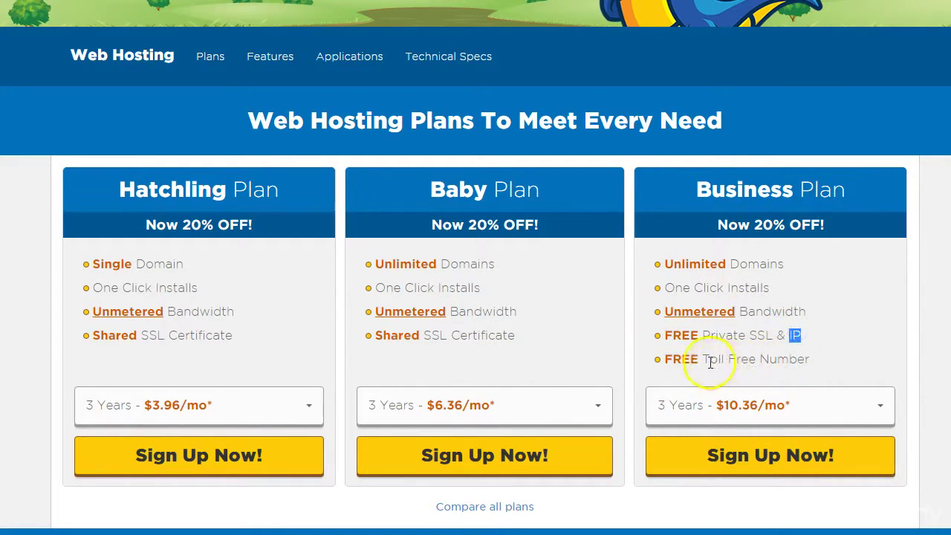
left_click_drag(710, 360, 763, 360)
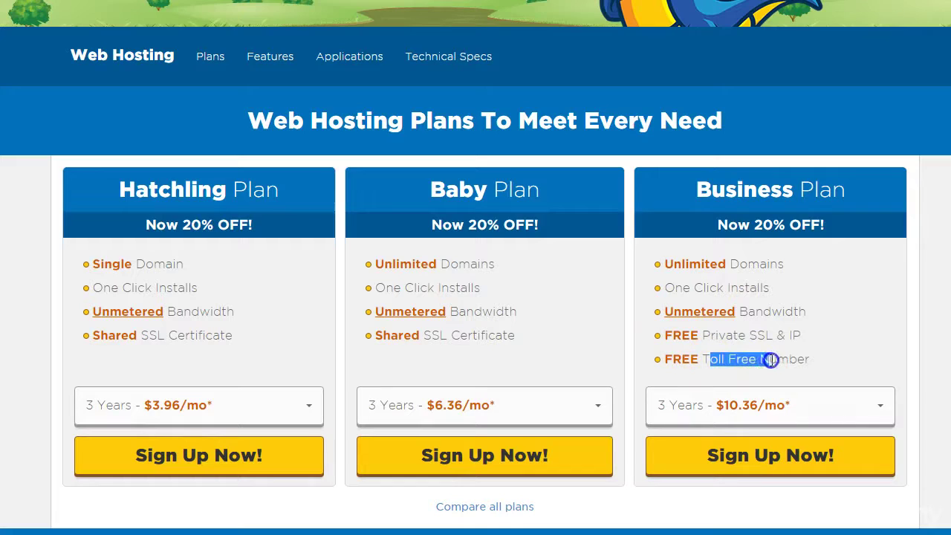
left_click(790, 355)
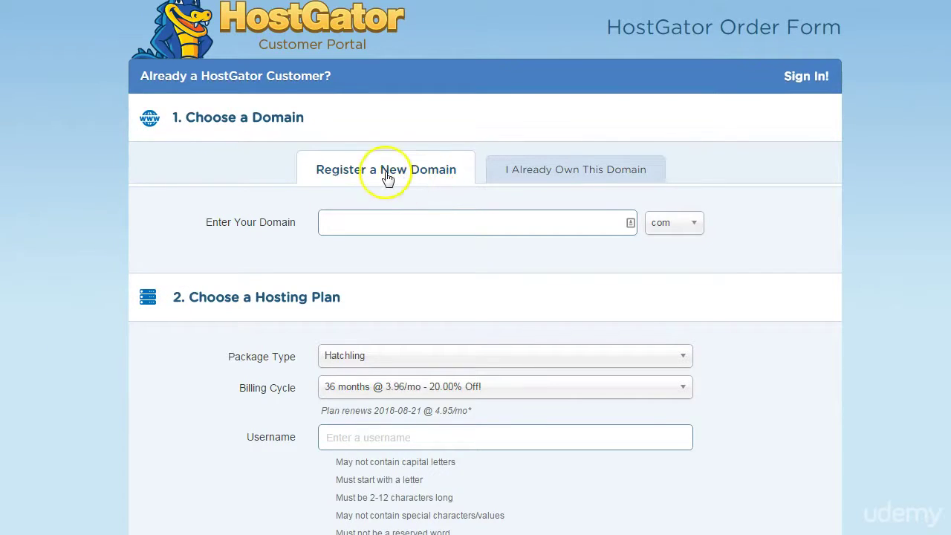
Set the hosting order to use an already owned domain and enter byopro.com as the domain.
left_click(364, 222)
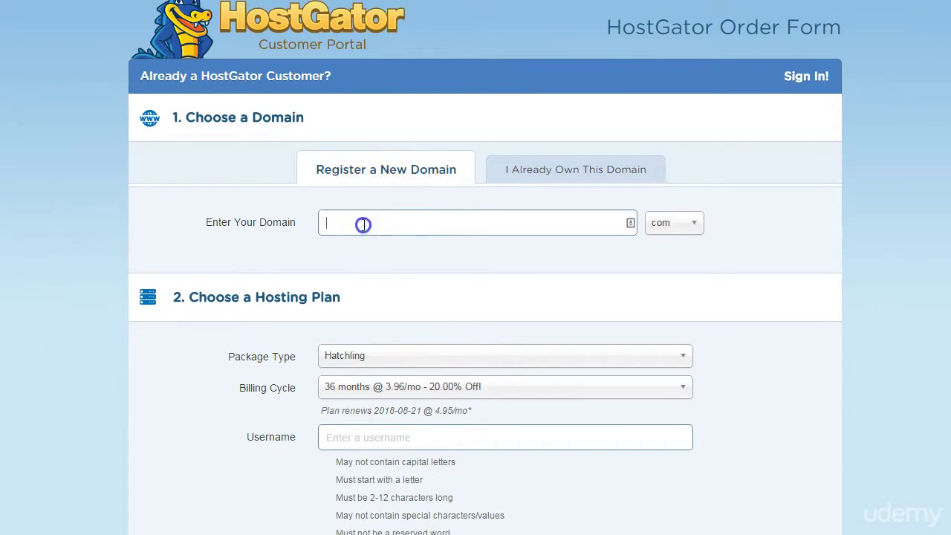
left_click(545, 179)
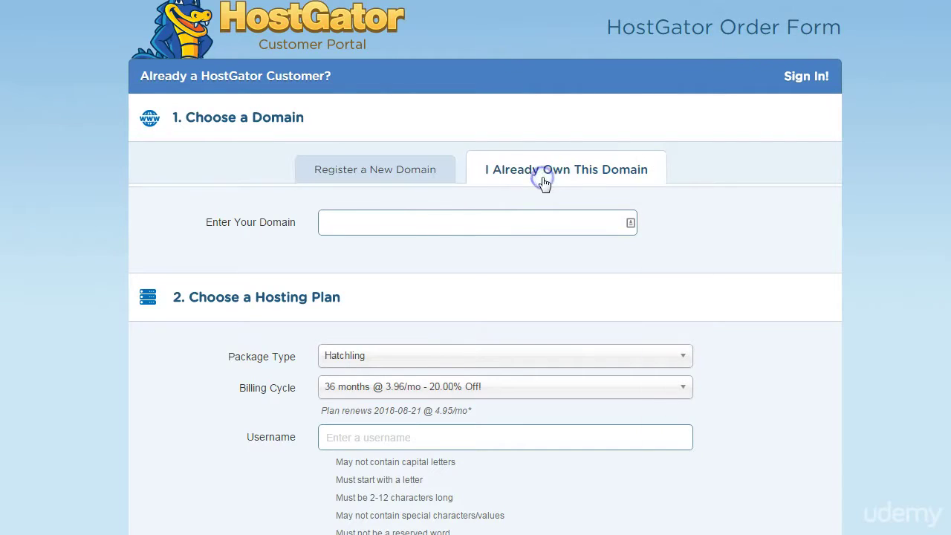
left_click(547, 229)
left_click(361, 222)
type("byopro.com")
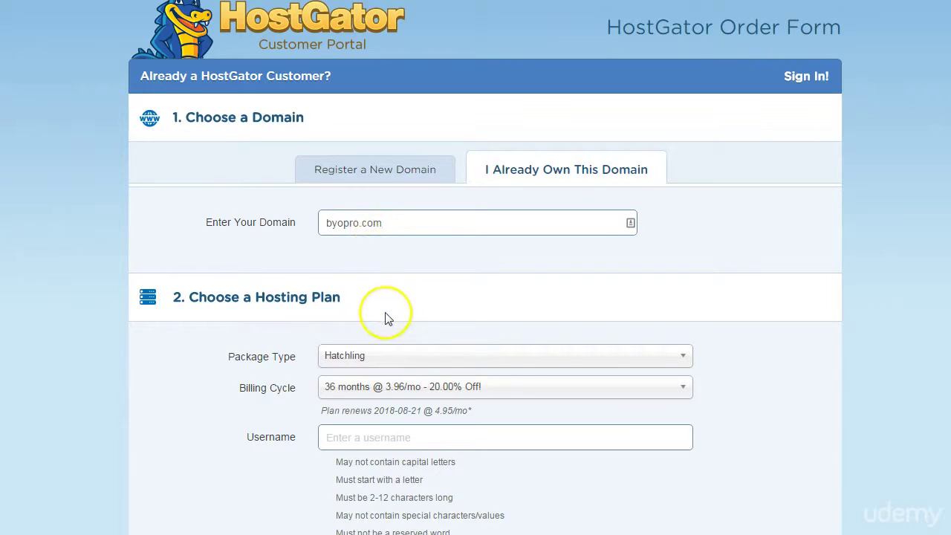
Review the billing cycles offered for the Hatchling package and set the billing cycle to 1 month.
scroll(386, 320, "down", 1)
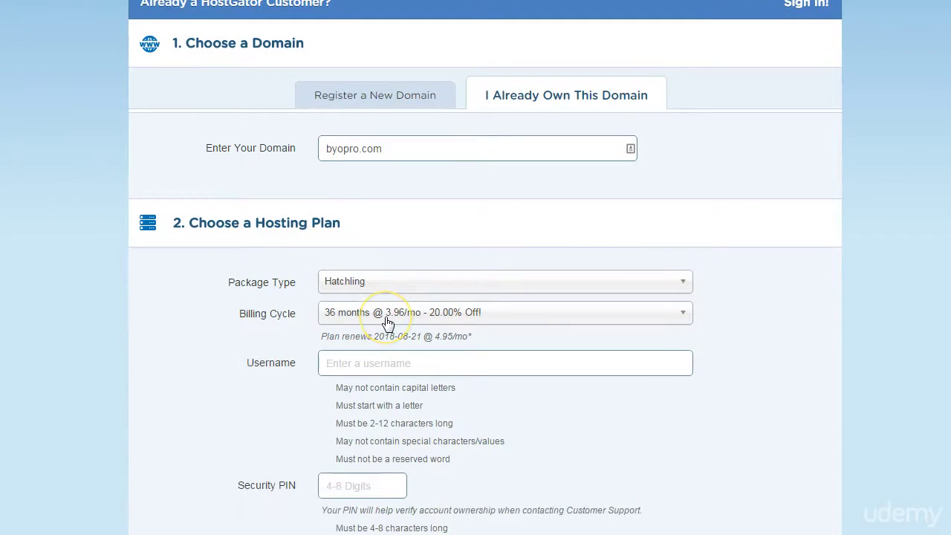
left_click(387, 323)
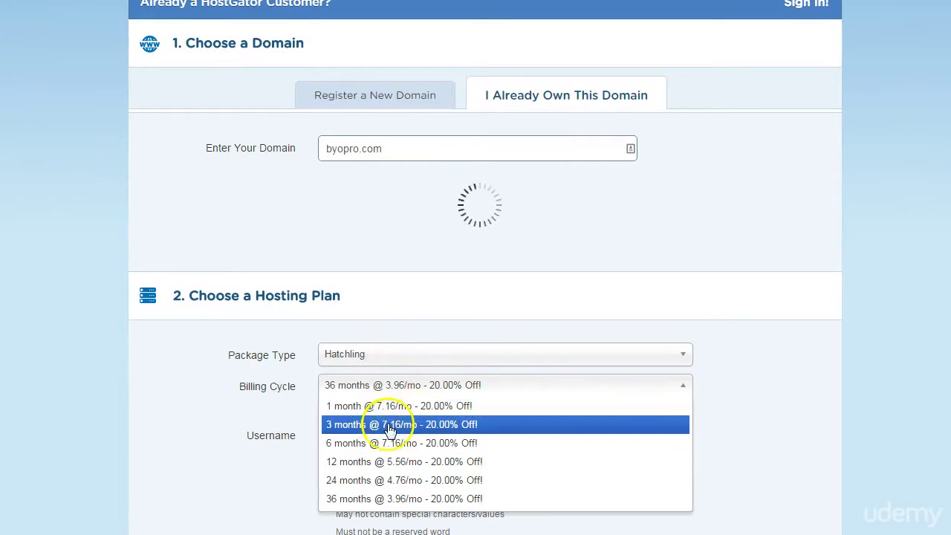
left_click(396, 502)
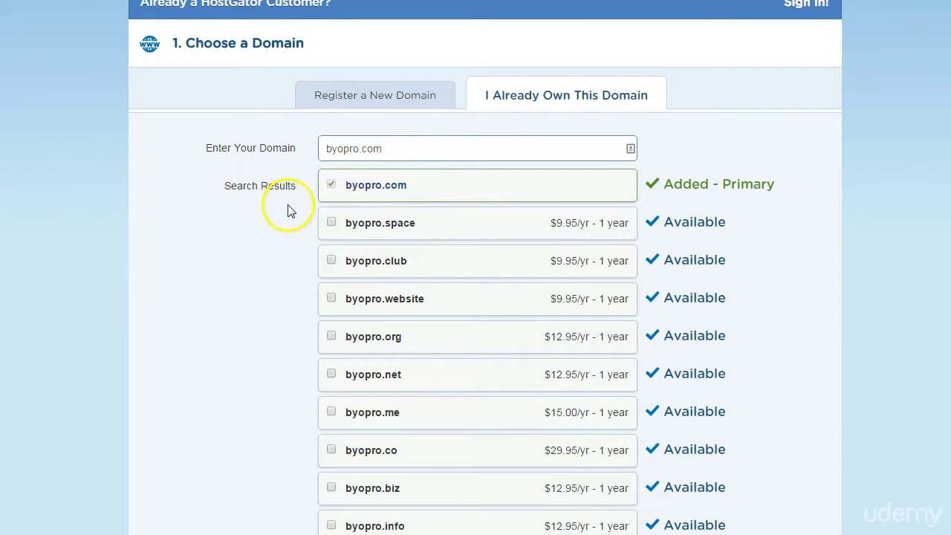
scroll(325, 274, "down", 1)
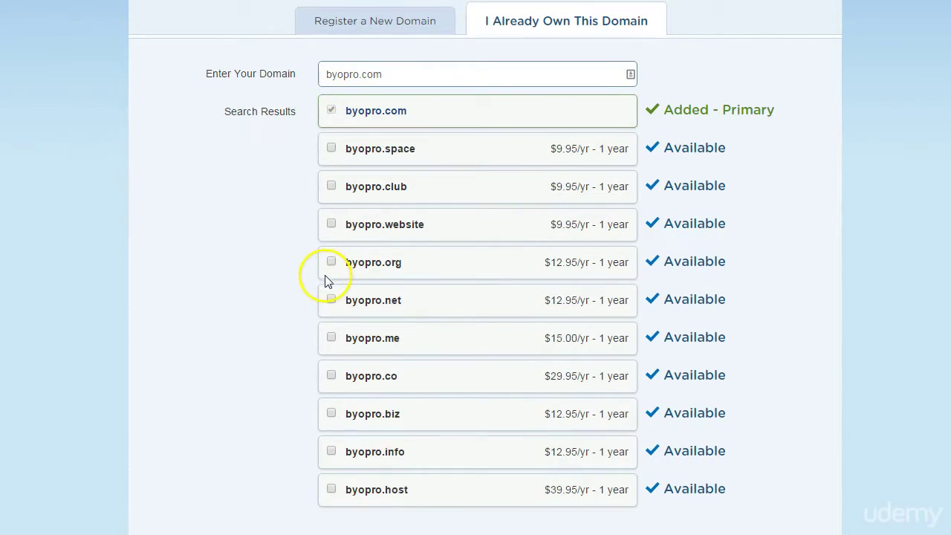
scroll(327, 279, "down", 3)
scroll(326, 282, "down", 1)
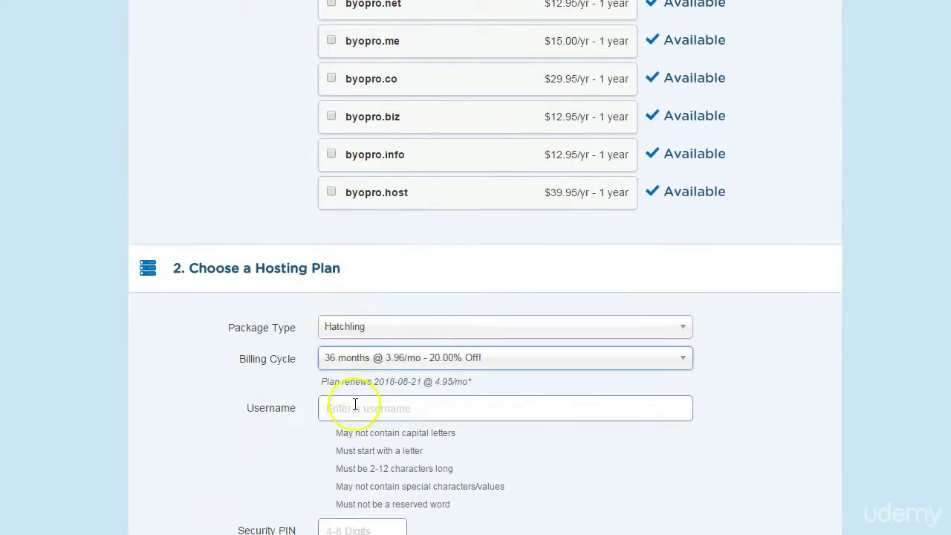
left_click(389, 360)
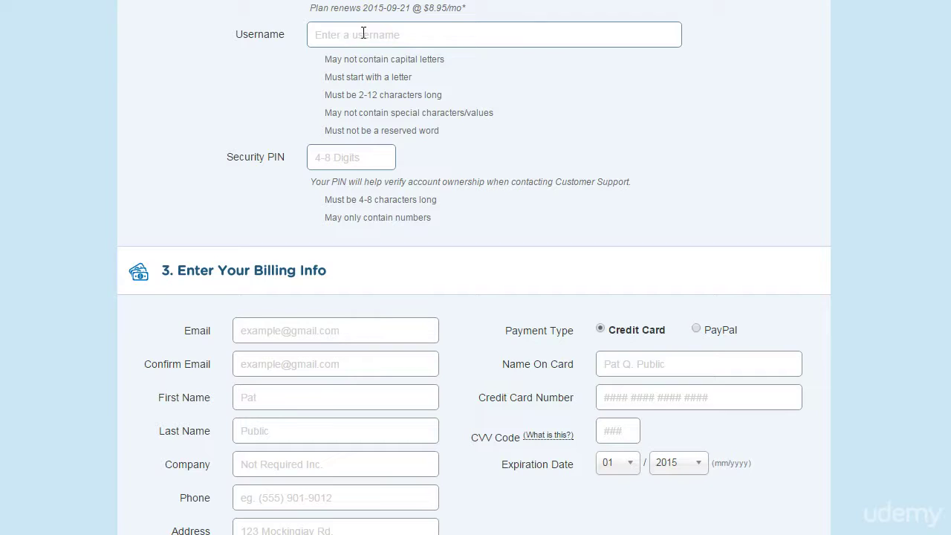
Remove the SiteLock and CodeGuard Site Backup additional services from the hosting order.
left_click(337, 158)
scroll(314, 319, "down", 2)
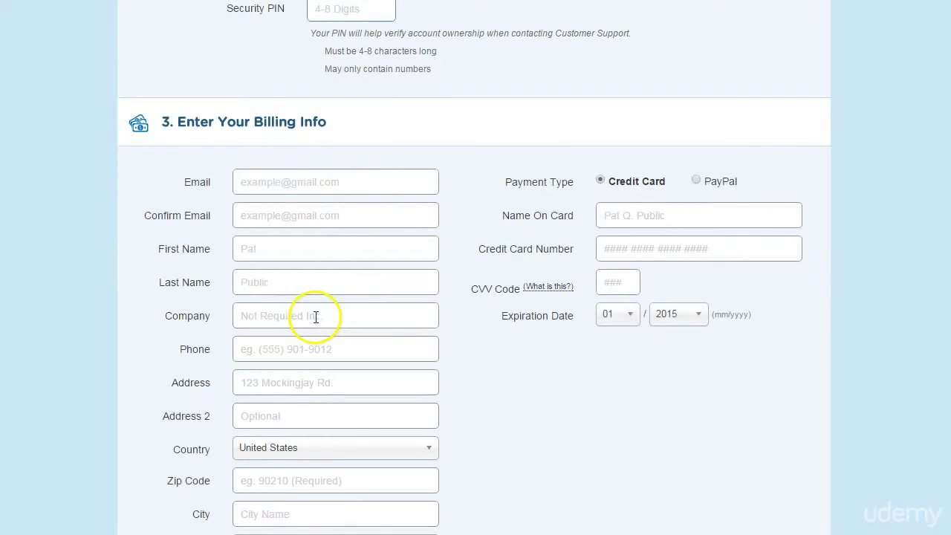
scroll(313, 306, "down", 2)
scroll(313, 306, "down", 2)
scroll(312, 299, "down", 3)
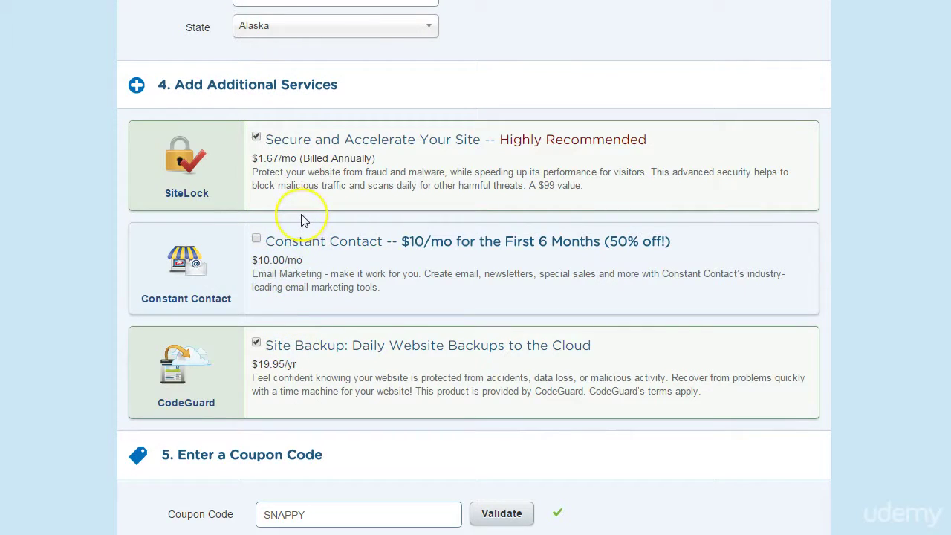
left_click(256, 139)
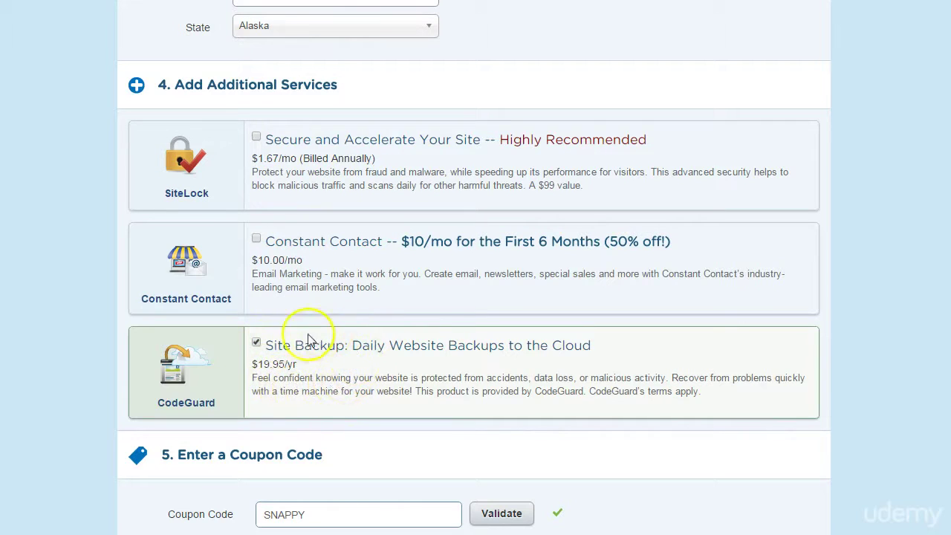
left_click(256, 342)
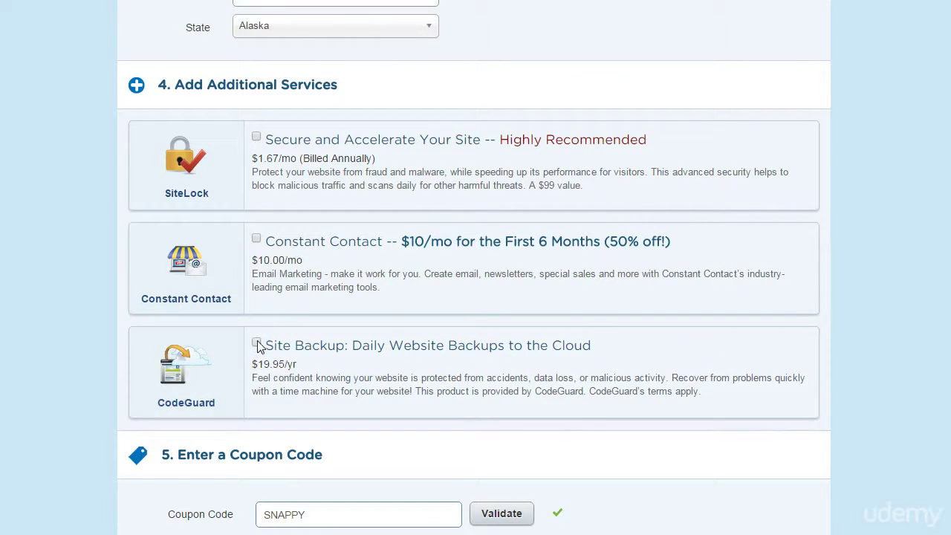
Examine the applied coupon code and the order details, including the discount and amount due.
scroll(262, 347, "down", 2)
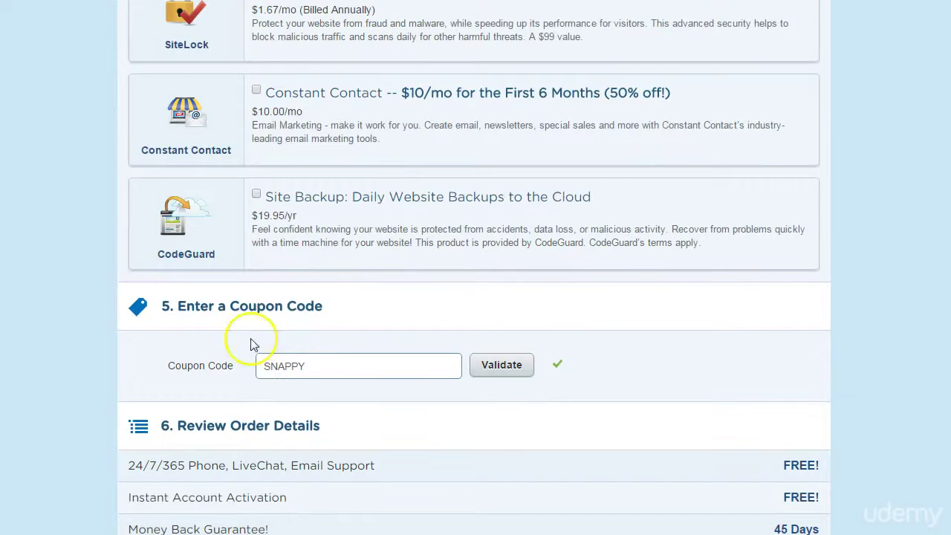
left_click_drag(318, 369, 246, 373)
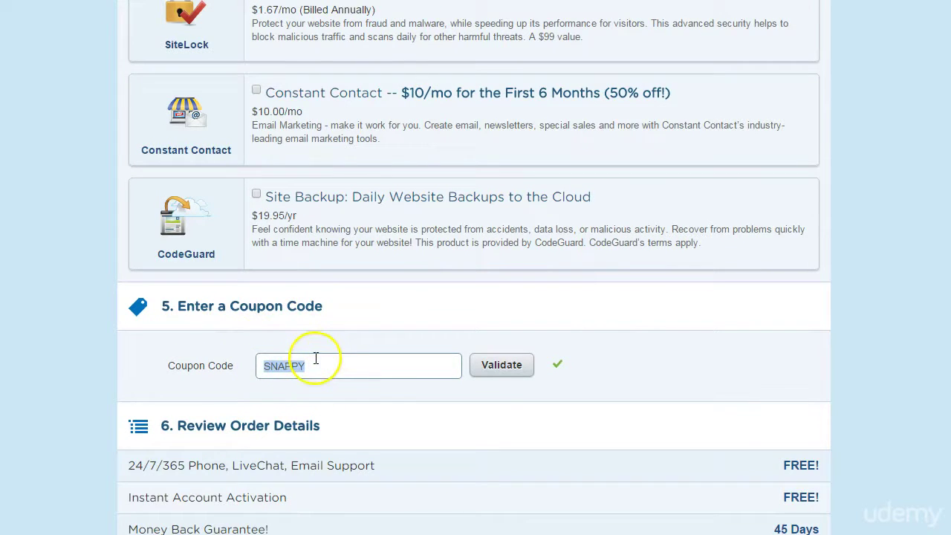
scroll(315, 358, "down", 1)
scroll(313, 341, "down", 3)
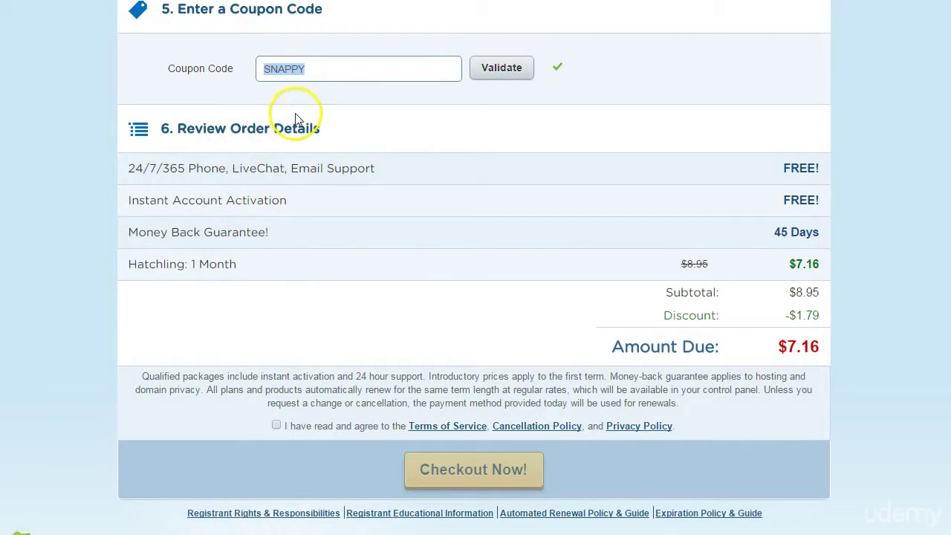
scroll(291, 149, "up", 5)
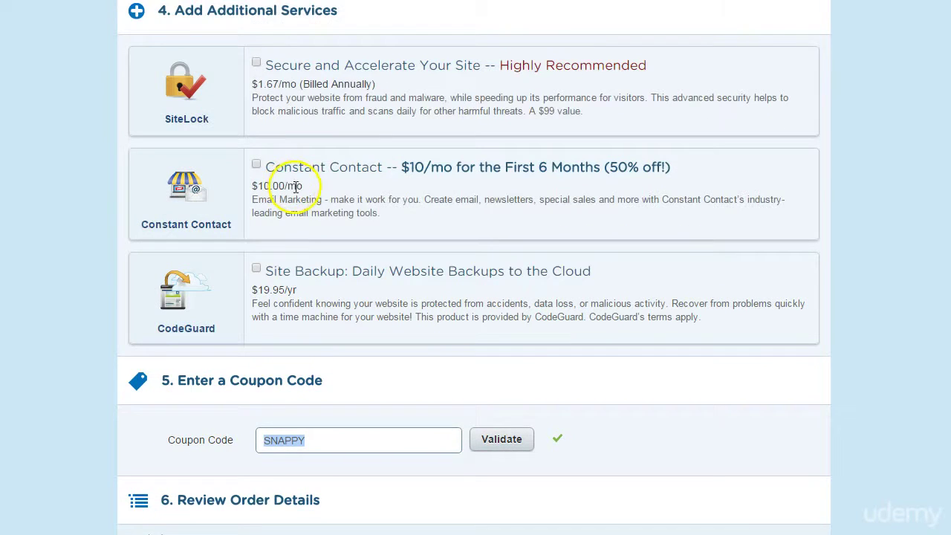
scroll(293, 314, "down", 3)
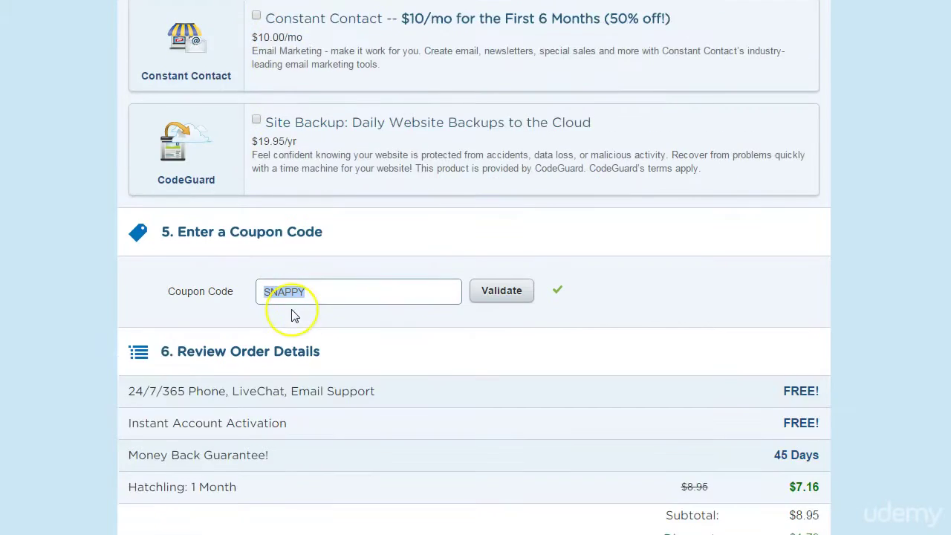
scroll(293, 316, "down", 2)
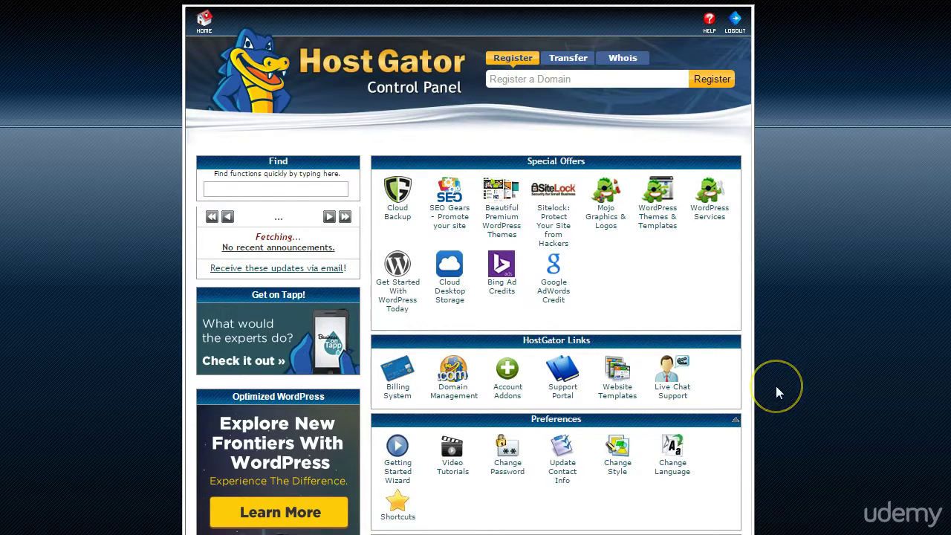
Open Get Started With WordPress Today in the HostGator control panel and start the free WordPress installation.
left_click(399, 307)
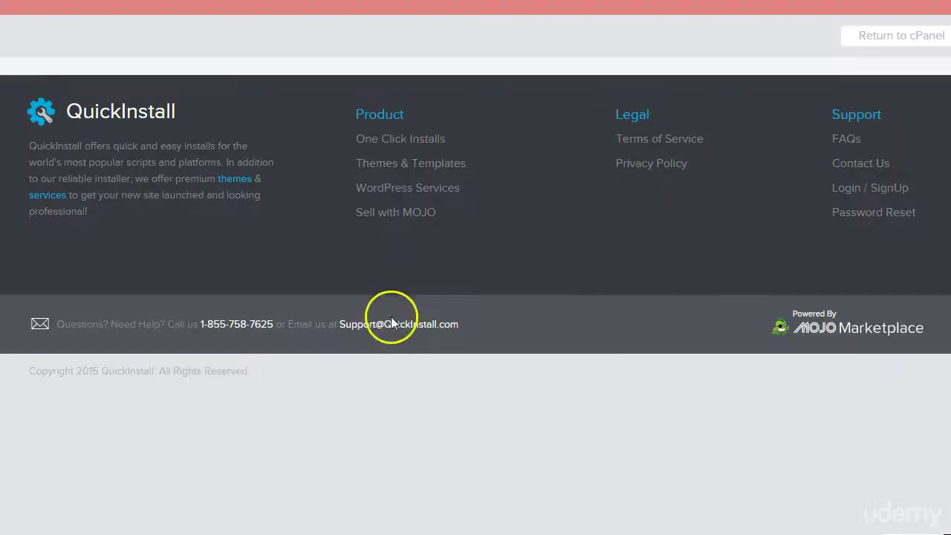
scroll(364, 386, "down", 7)
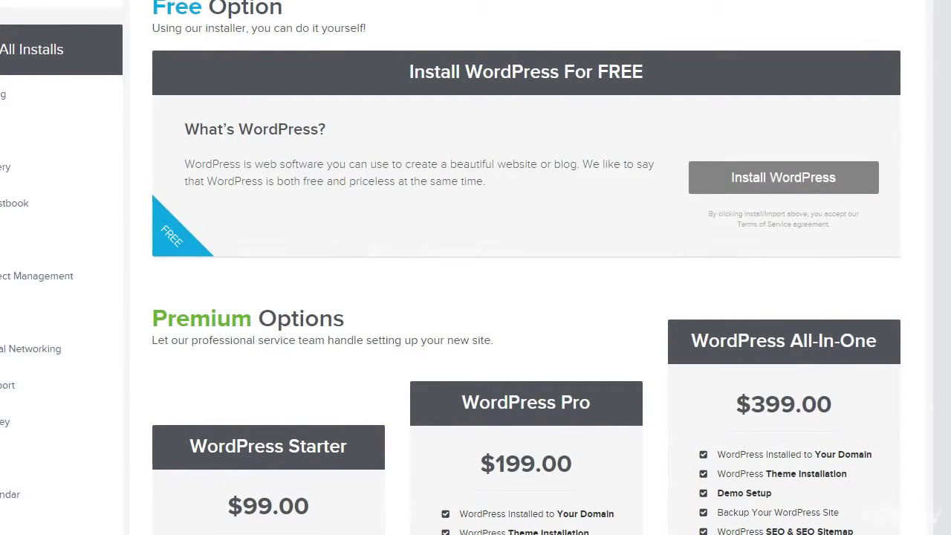
left_click(735, 194)
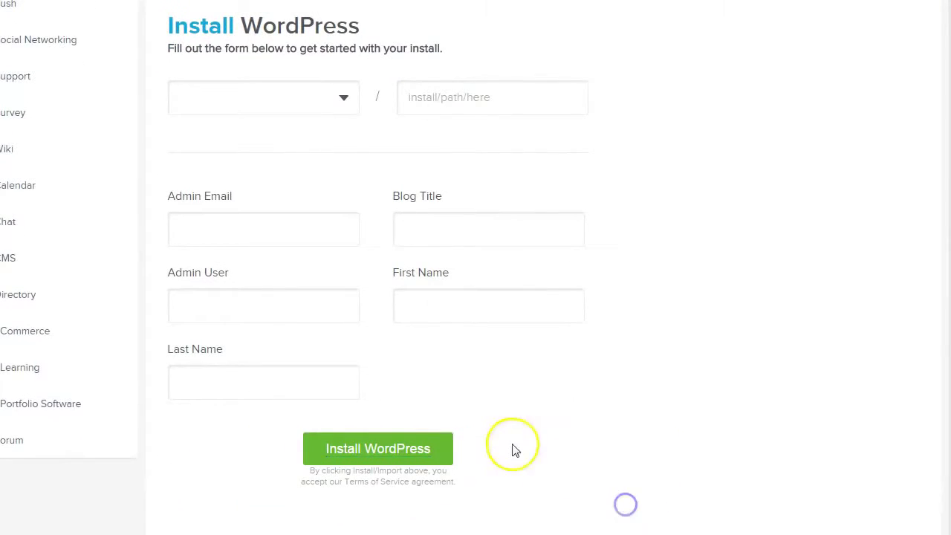
Choose byopro.com as the WordPress installation domain and leave the install path blank.
left_click(343, 102)
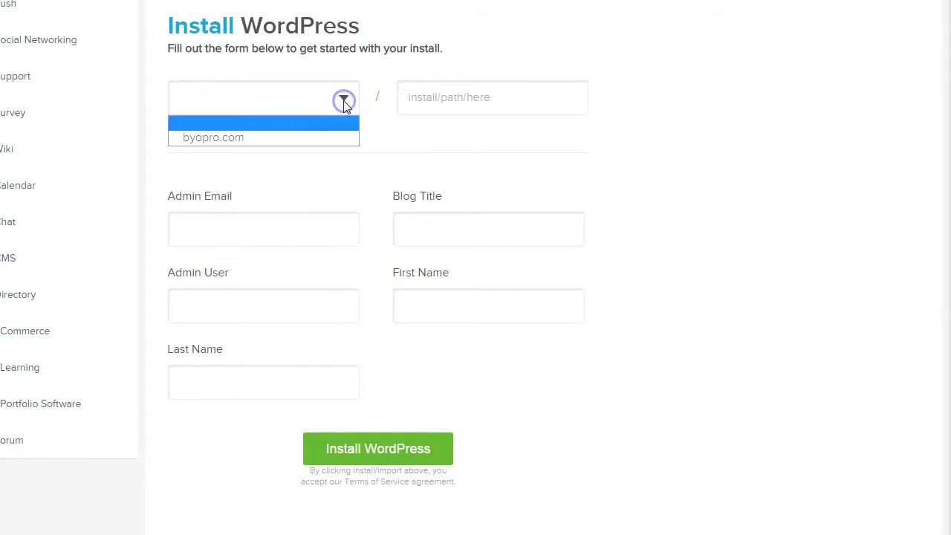
left_click(324, 147)
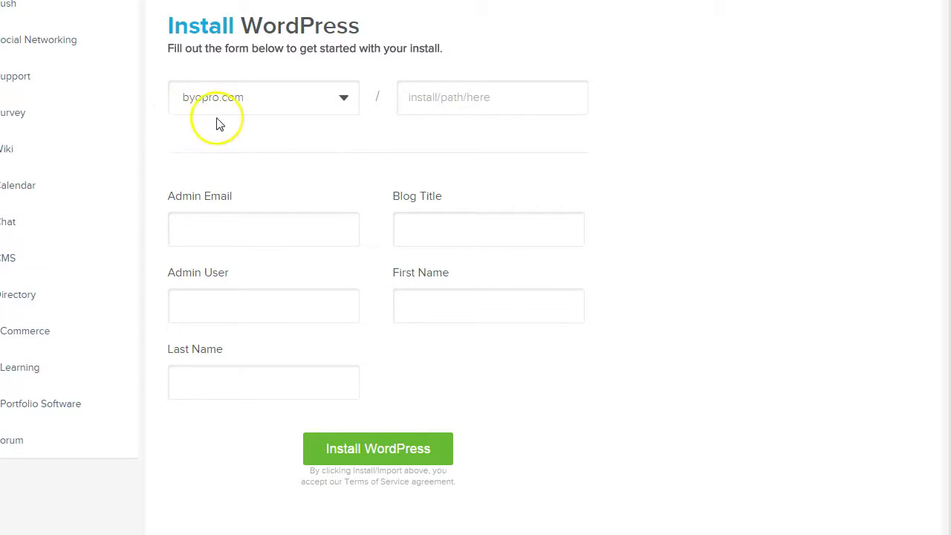
left_click(426, 102)
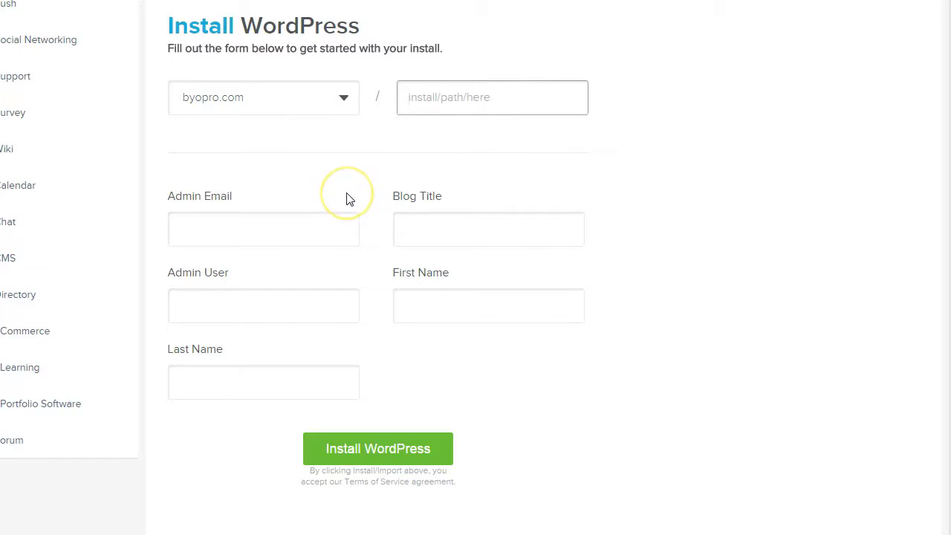
left_click(317, 189)
left_click(413, 151)
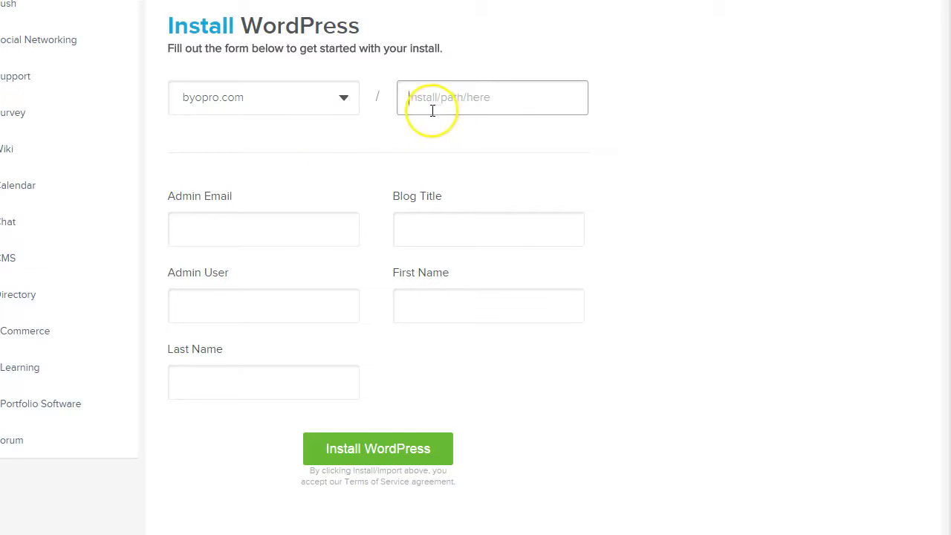
left_click(435, 92)
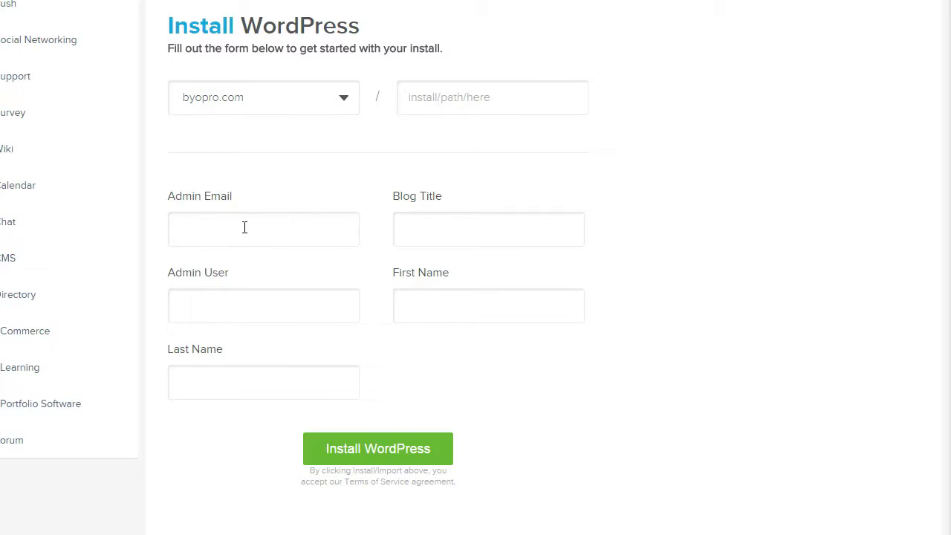
Complete and submit the WordPress install form for byopro.com, and decline the offered theme upgrade.
left_click(439, 224)
left_click(299, 265)
left_click(204, 227)
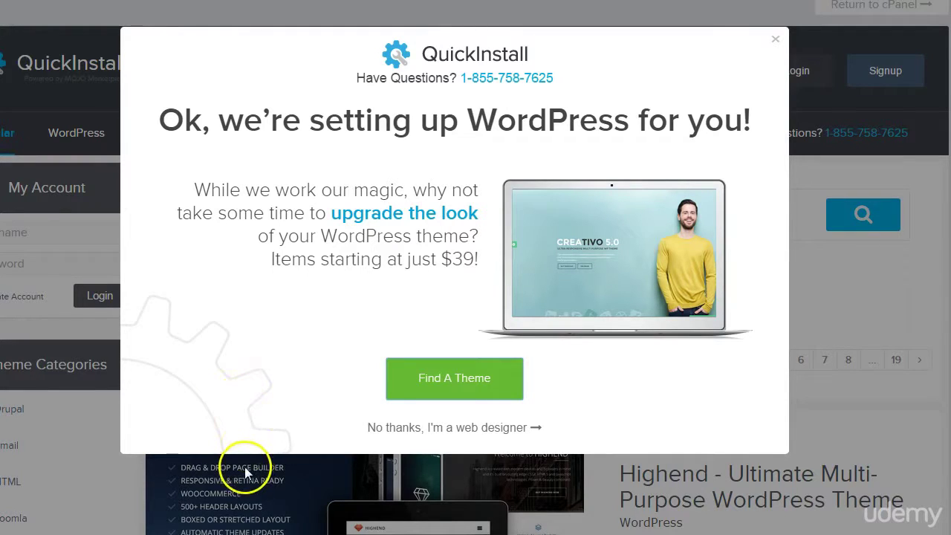
left_click(399, 429)
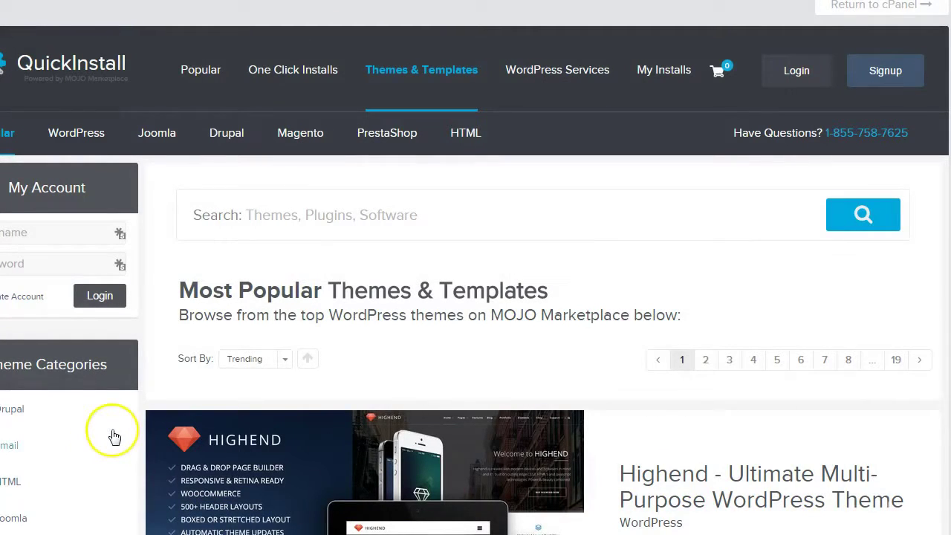
Look through the Most Popular Themes & Templates list in QuickInstall while WordPress is being installed.
scroll(112, 435, "down", 8)
scroll(112, 435, "down", 10)
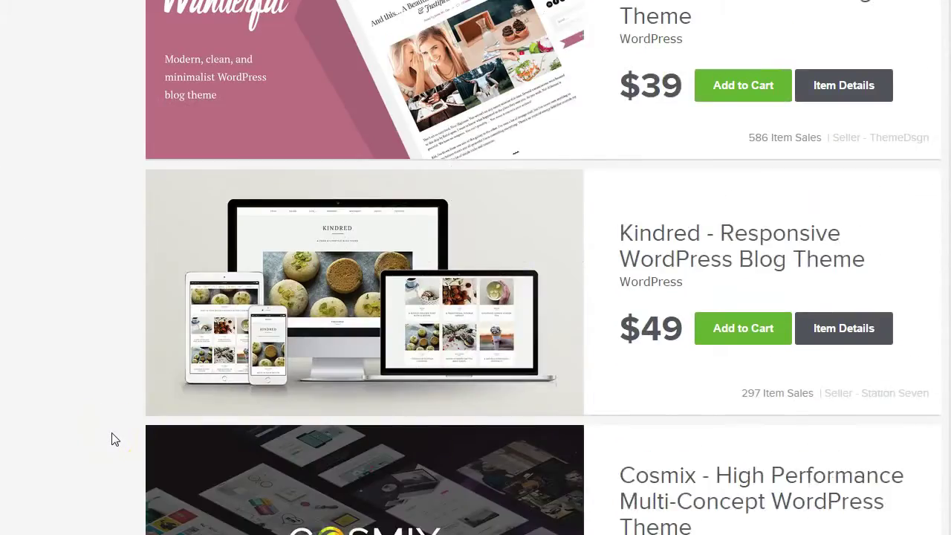
scroll(113, 440, "up", 10)
scroll(111, 446, "up", 5)
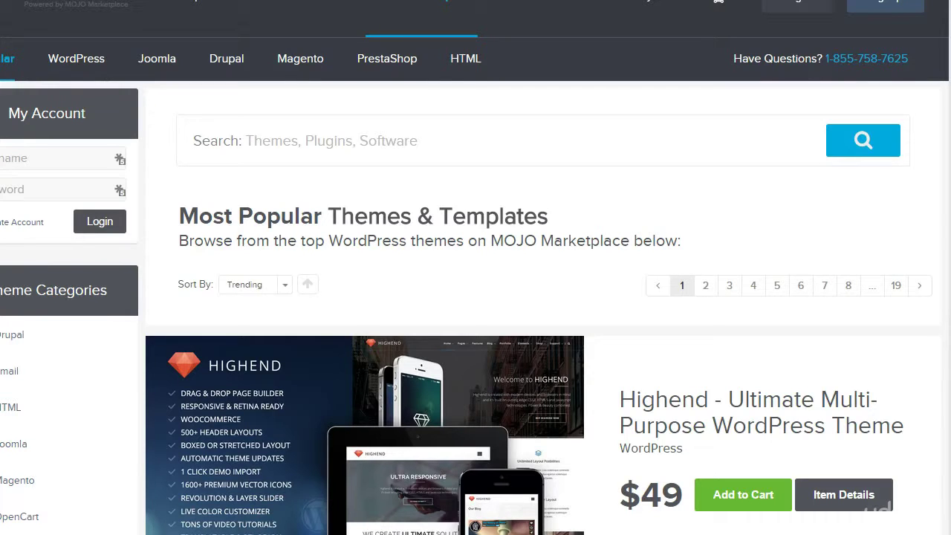
scroll(476, 297, "up", 2)
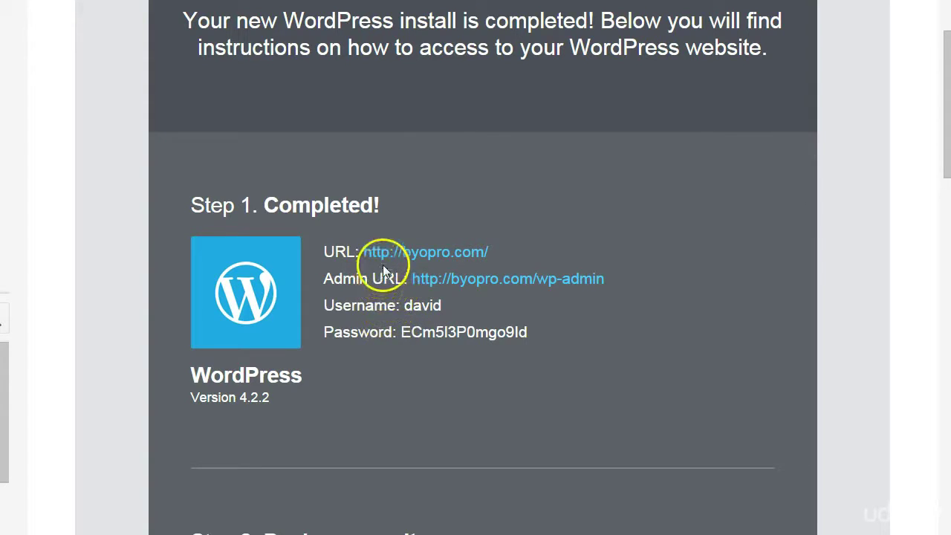
Try the new site's WordPress admin URL, and set byopro.com's nameserver setup type to Custom in GoDaddy.
left_click(453, 281)
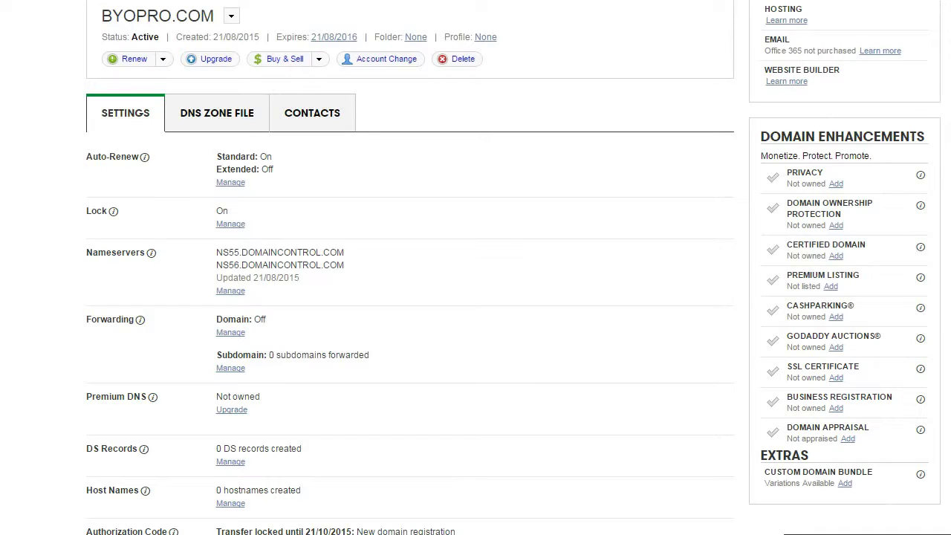
left_click(232, 292)
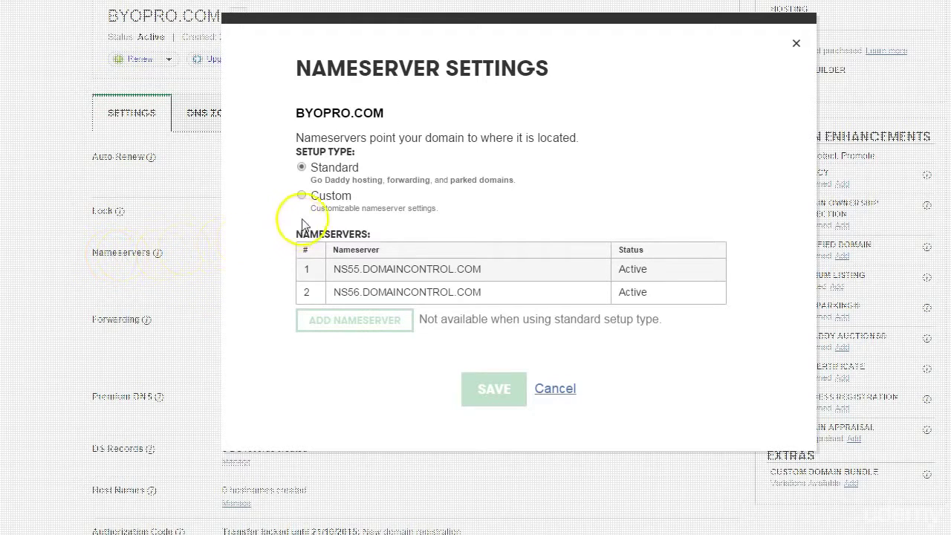
left_click(301, 196)
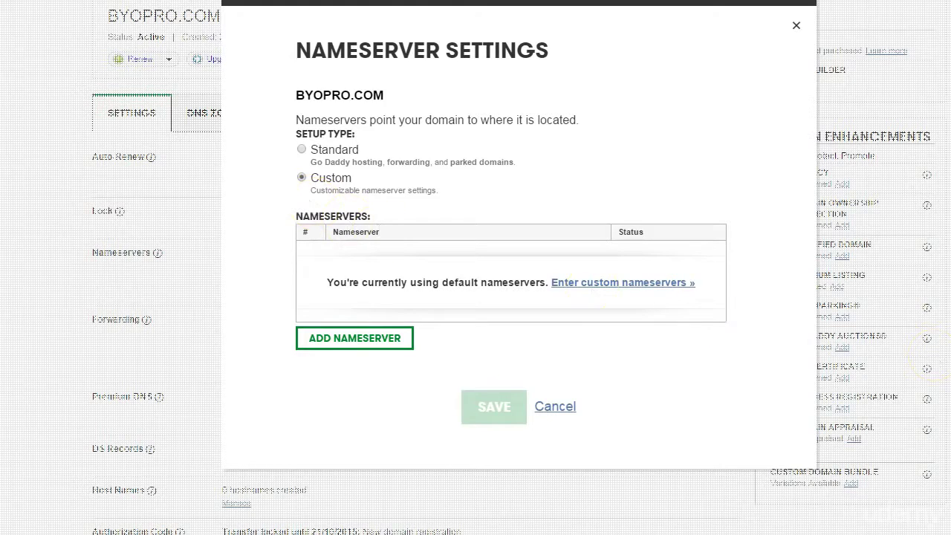
Bring the Notepad note beside the GoDaddy nameserver settings and copy the nameserver ns0001.hostgator.com from it.
left_click_drag(950, 111, 891, 88)
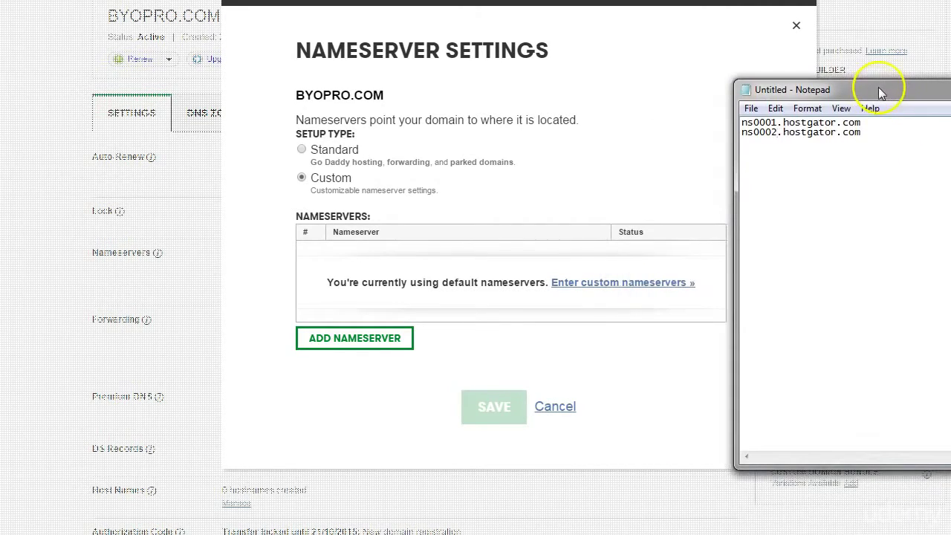
left_click_drag(891, 131, 735, 121)
left_click(817, 144)
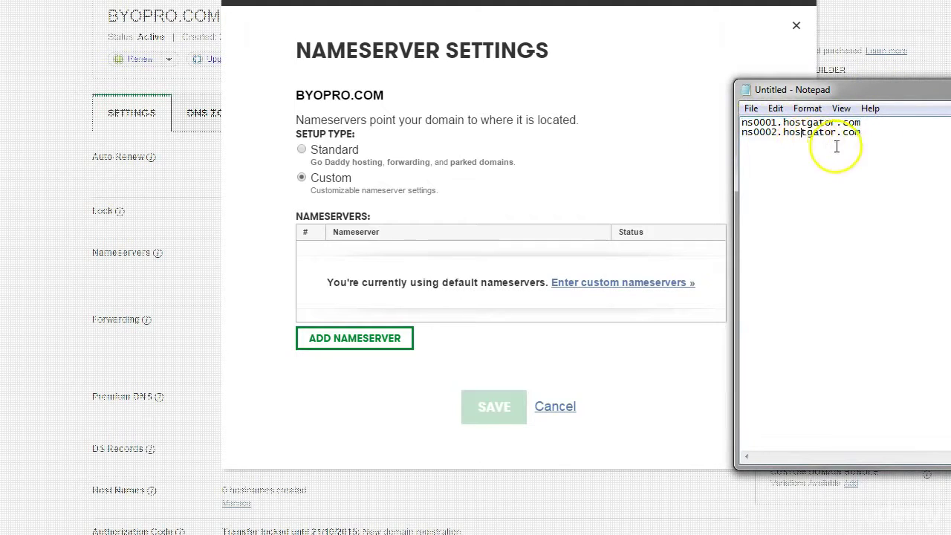
left_click_drag(876, 122, 713, 104)
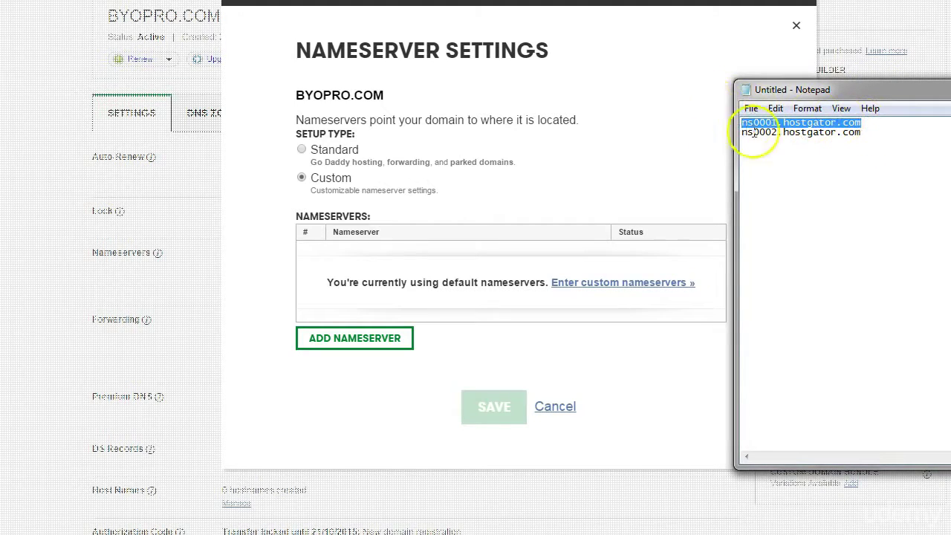
left_click_drag(771, 125, 721, 120)
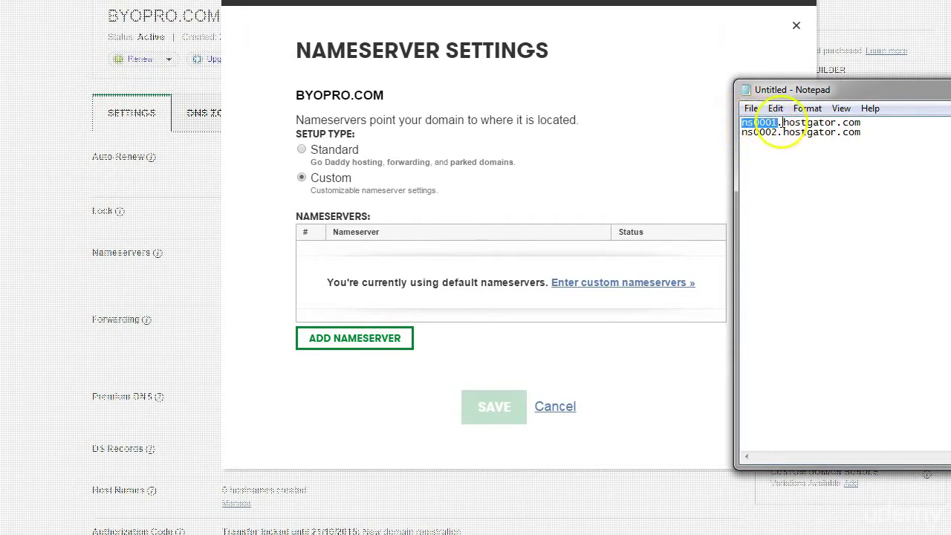
left_click(843, 132)
left_click_drag(860, 123, 720, 127)
key("ctrl+c")
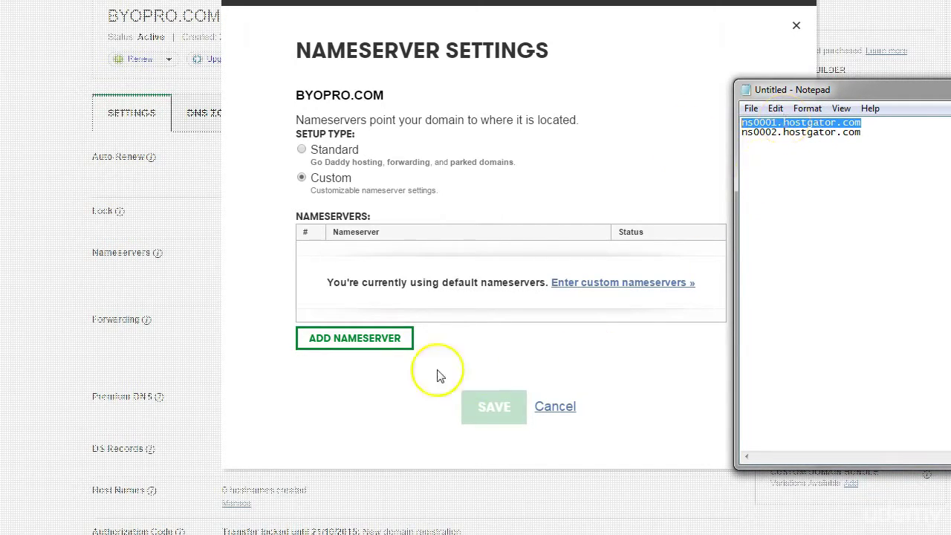
Add a custom nameserver for byopro.com and enter ns0001.hostgator.com as the first entry.
left_click(354, 346)
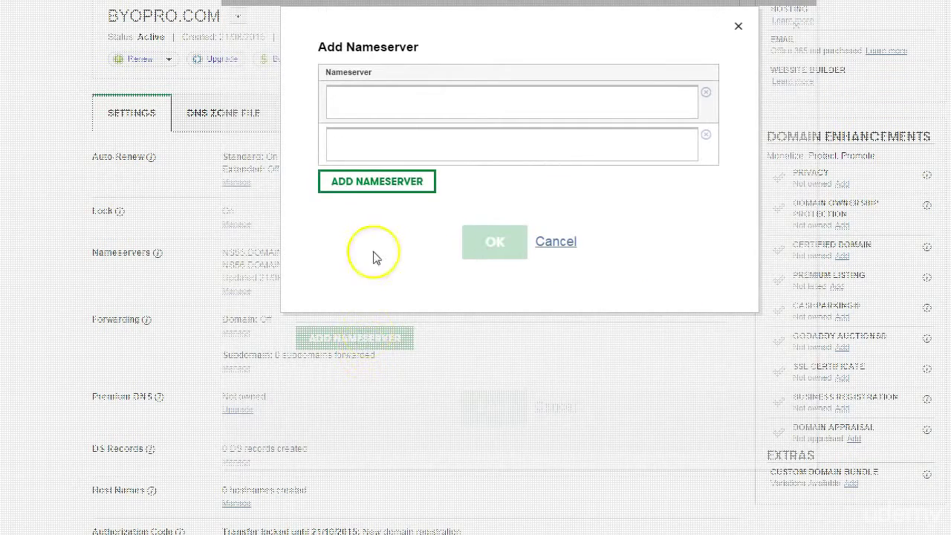
left_click(384, 104)
key("ctrl+v")
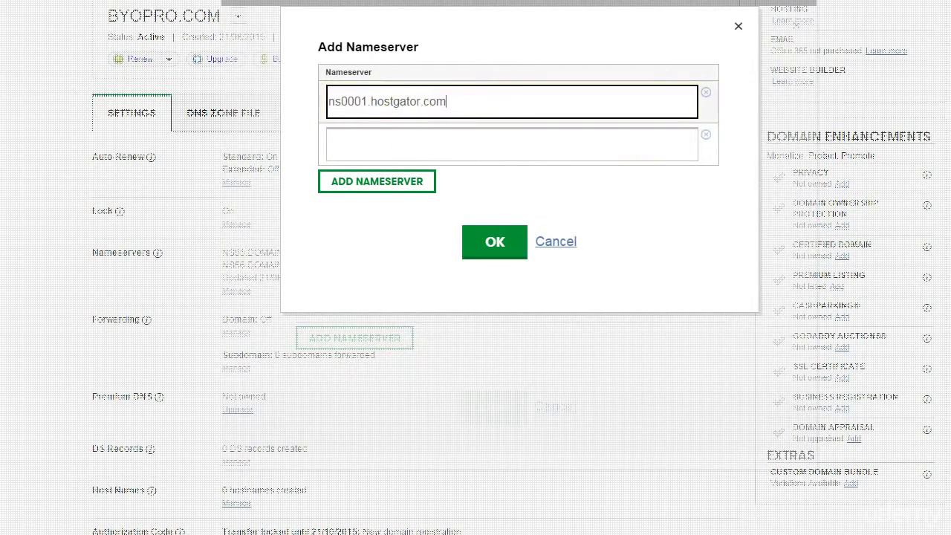
Copy ns0002.hostgator.com from the Notepad note, enter it as the second nameserver and accept both entries.
key("alt+Tab")
left_click_drag(884, 132, 708, 141)
key("ctrl+c")
left_click(379, 146)
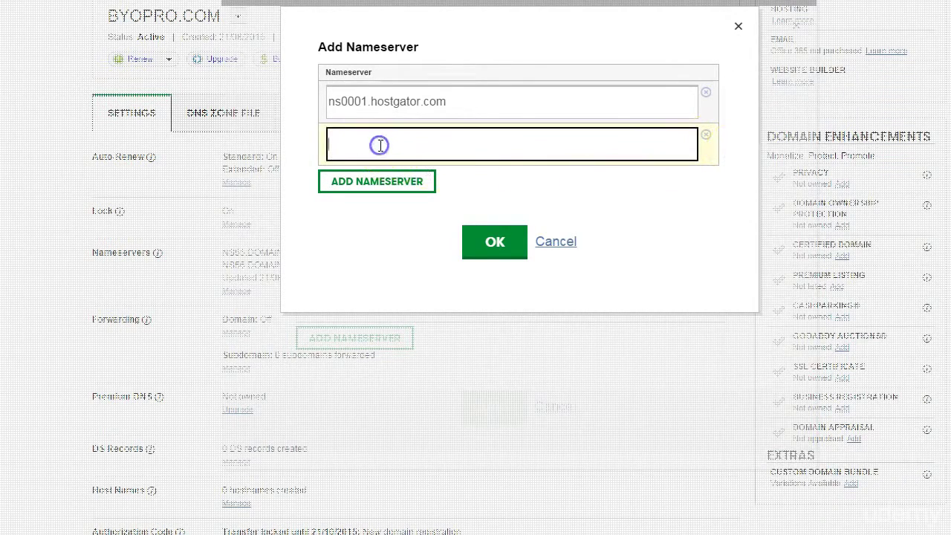
key("ctrl+v")
left_click(495, 241)
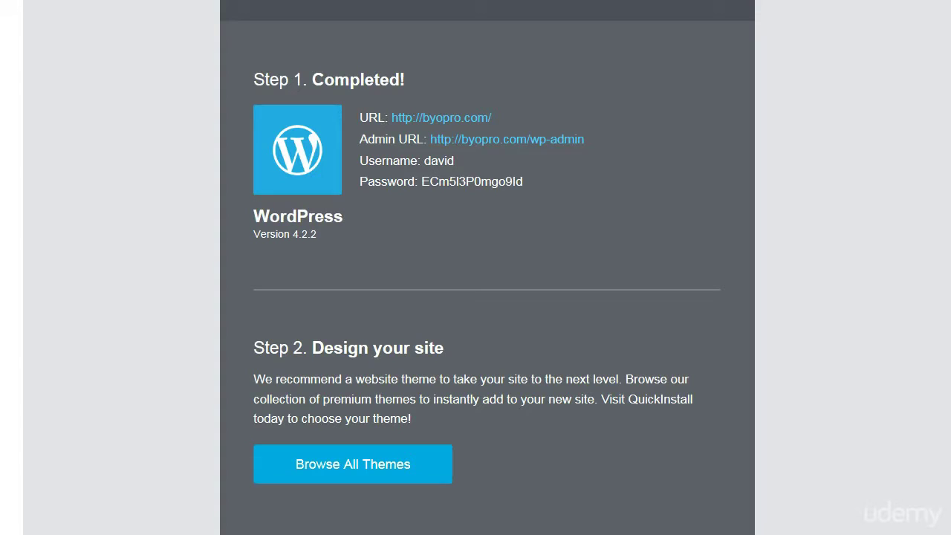
left_click(435, 122)
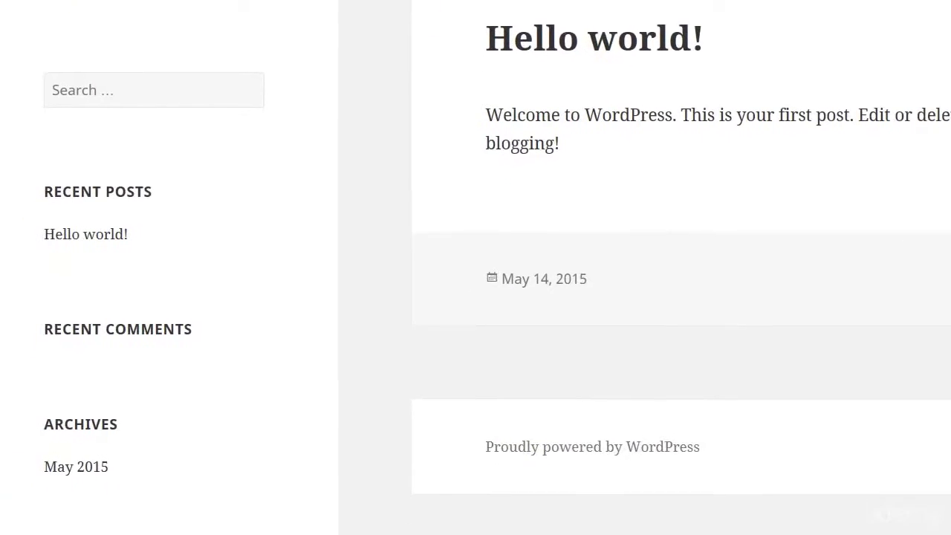
scroll(424, 231, "down", 5)
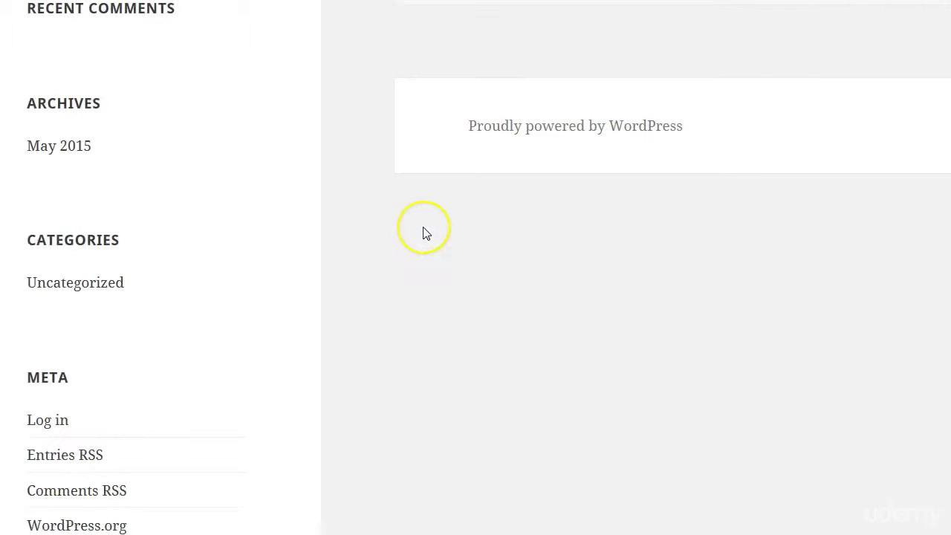
scroll(424, 231, "up", 5)
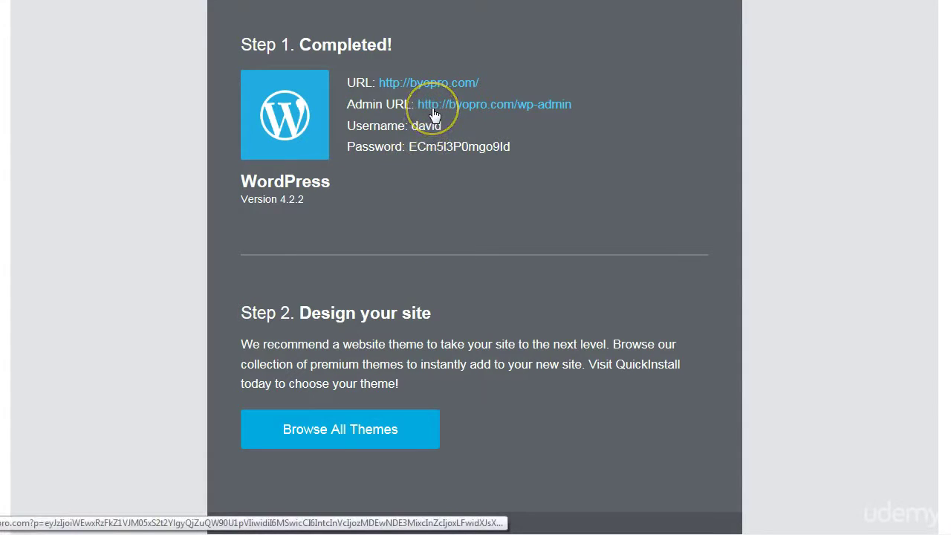
Copy the generated password from the install details, open the WordPress admin URL and log in with the admin username and account password.
left_click_drag(408, 147, 511, 147)
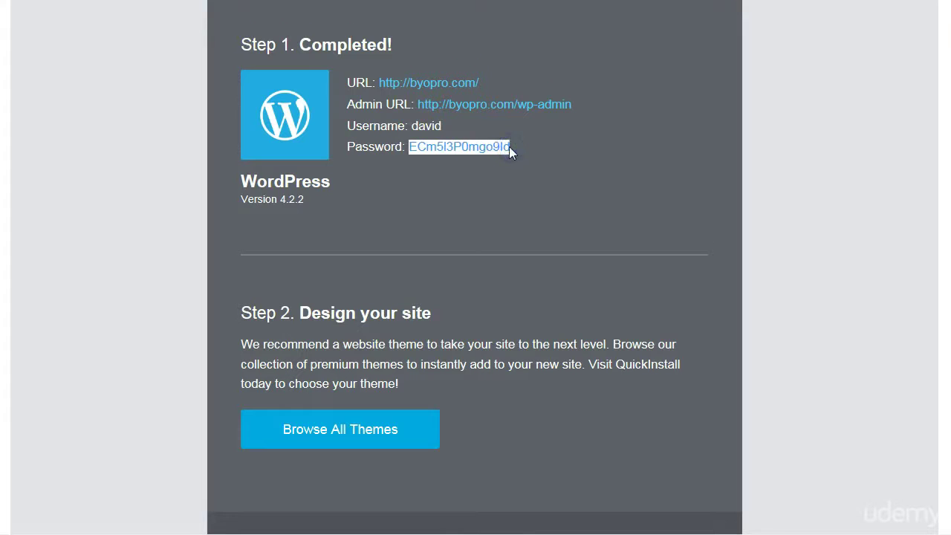
left_click(478, 110)
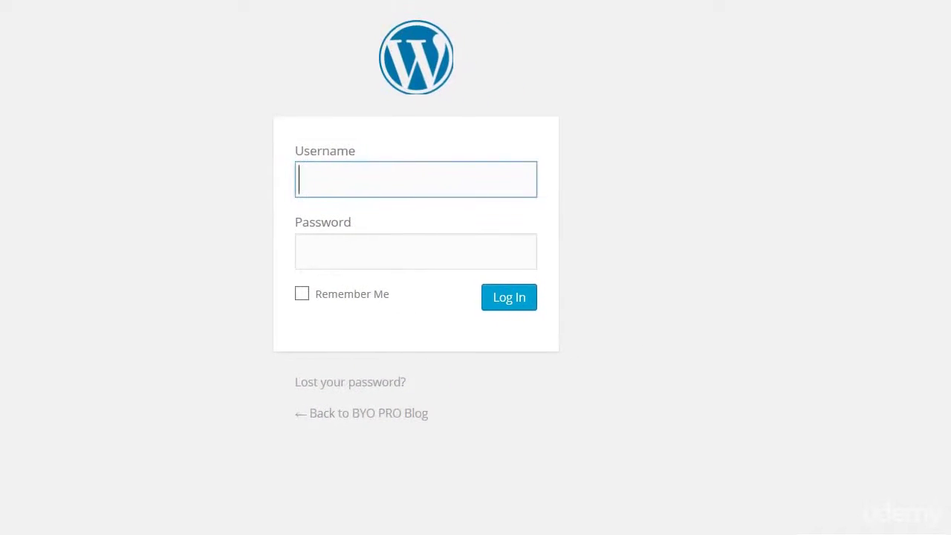
type("david")
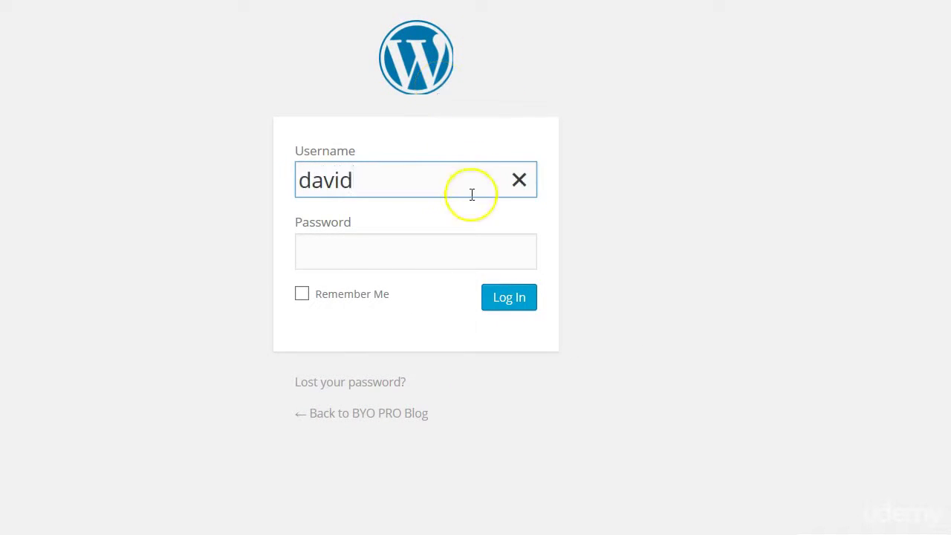
left_click(417, 245)
key("ctrl+v")
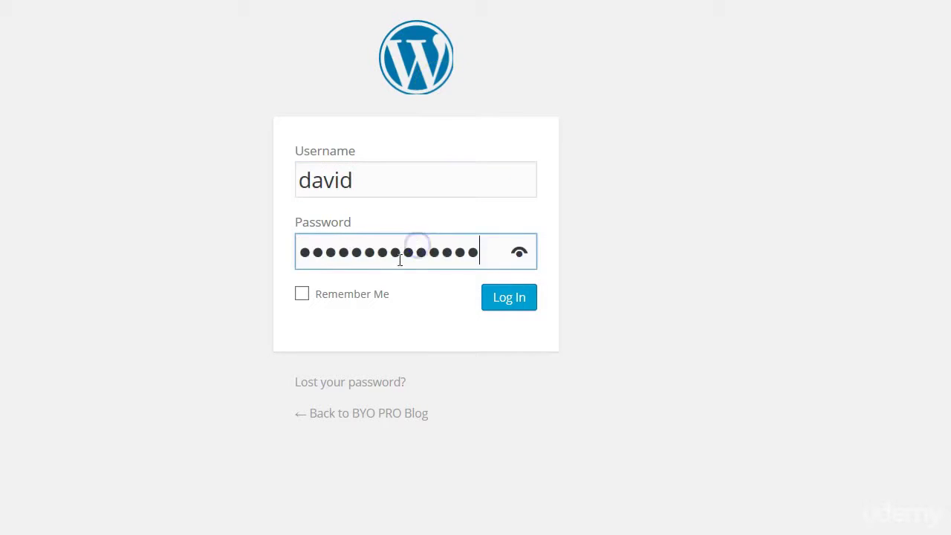
left_click(497, 298)
left_click(497, 298)
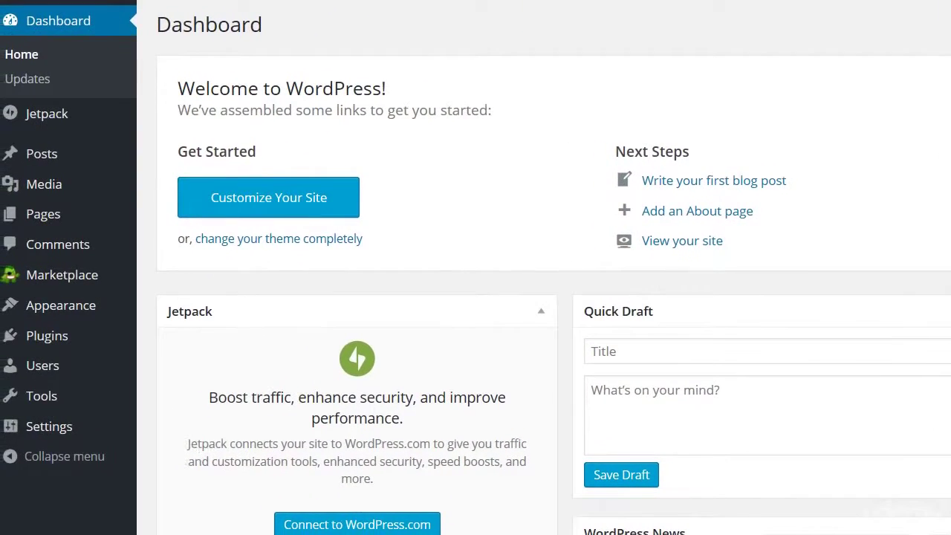
mouse_move(55, 165)
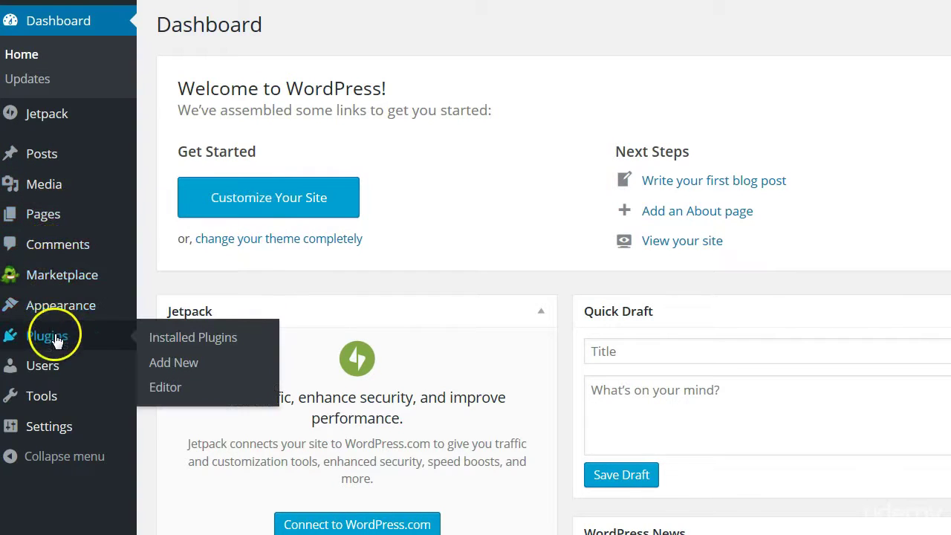
mouse_move(57, 429)
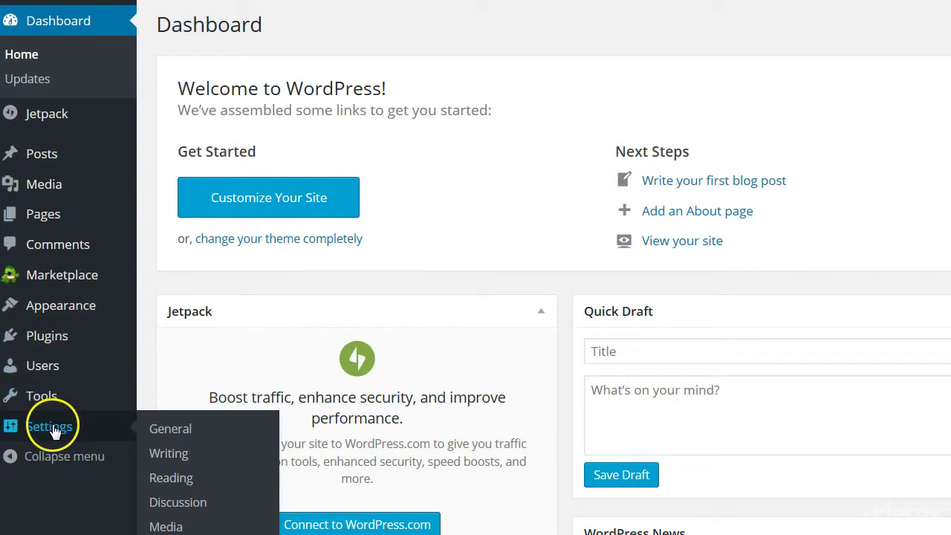
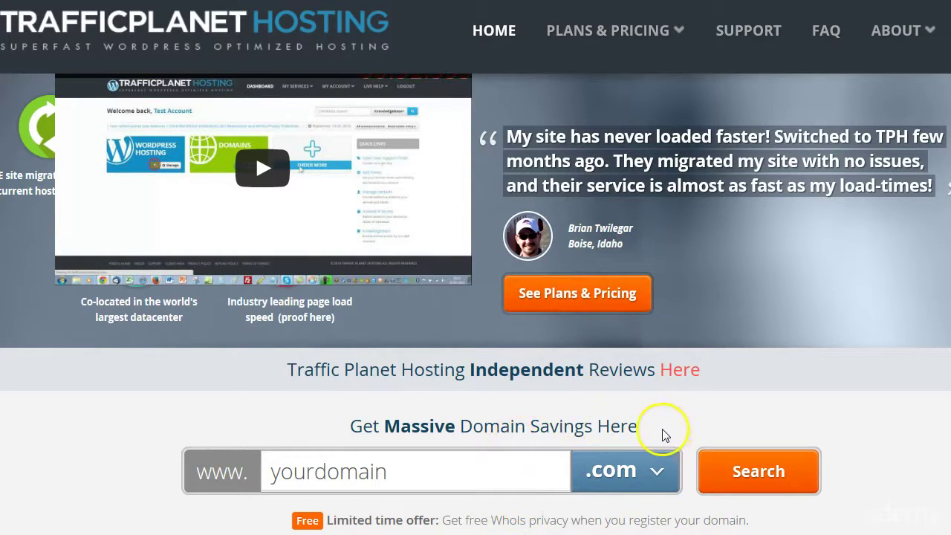
Open Traffic Planet Hosting's Plans & Pricing page and compare the features of the Business, Professional and Elite plans.
left_click(586, 298)
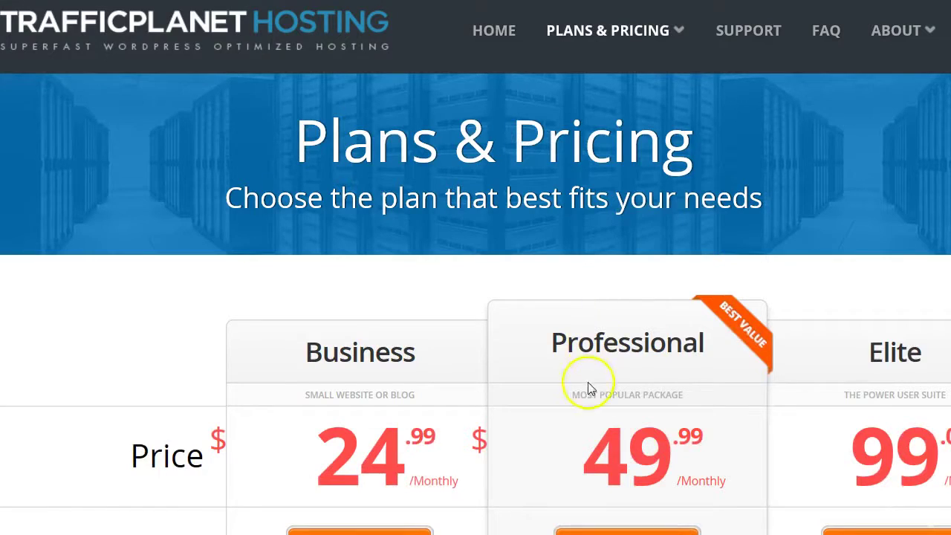
scroll(569, 392, "down", 2)
scroll(569, 392, "down", 2)
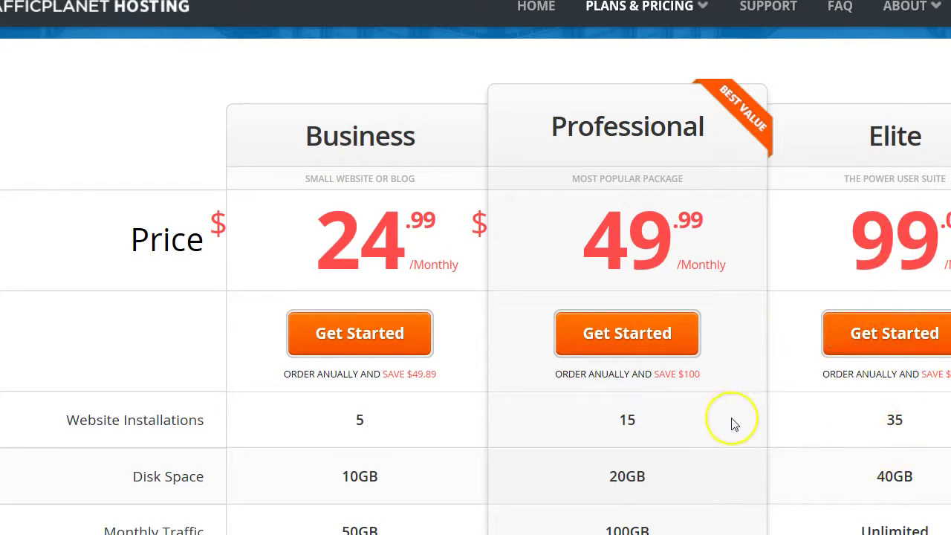
scroll(733, 424, "down", 7)
scroll(732, 424, "down", 1)
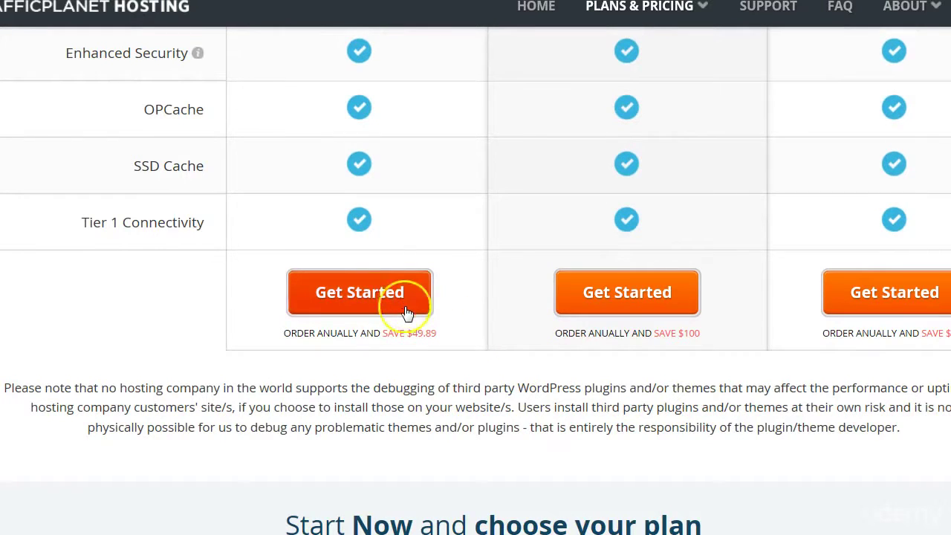
scroll(416, 326, "up", 11)
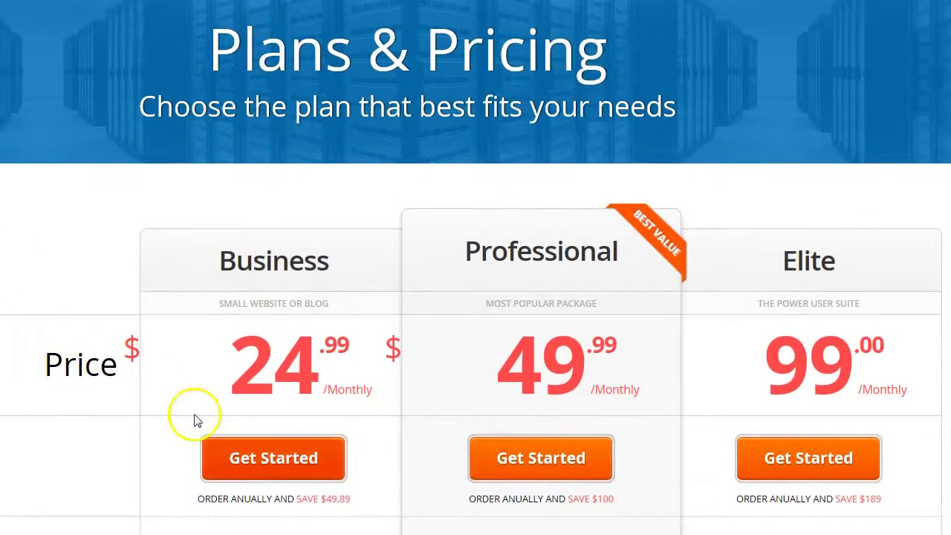
Start an order for the Business hosting plan and choose Domain Update to use an existing domain.
left_click(275, 471)
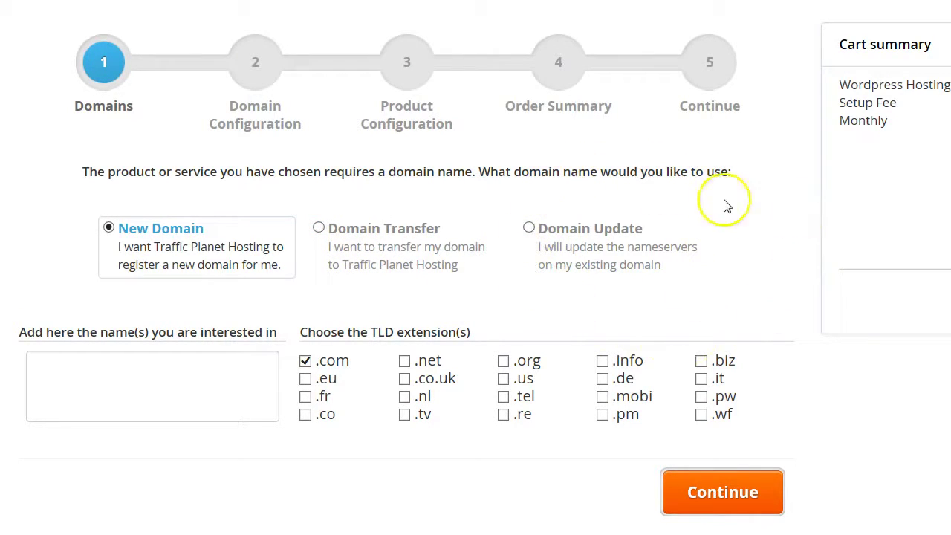
left_click(528, 228)
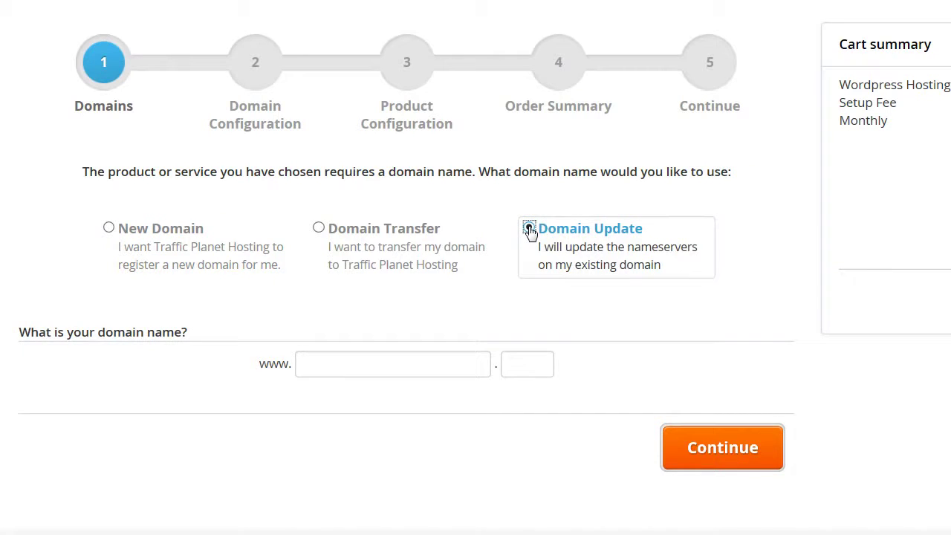
left_click(529, 240)
left_click(541, 225)
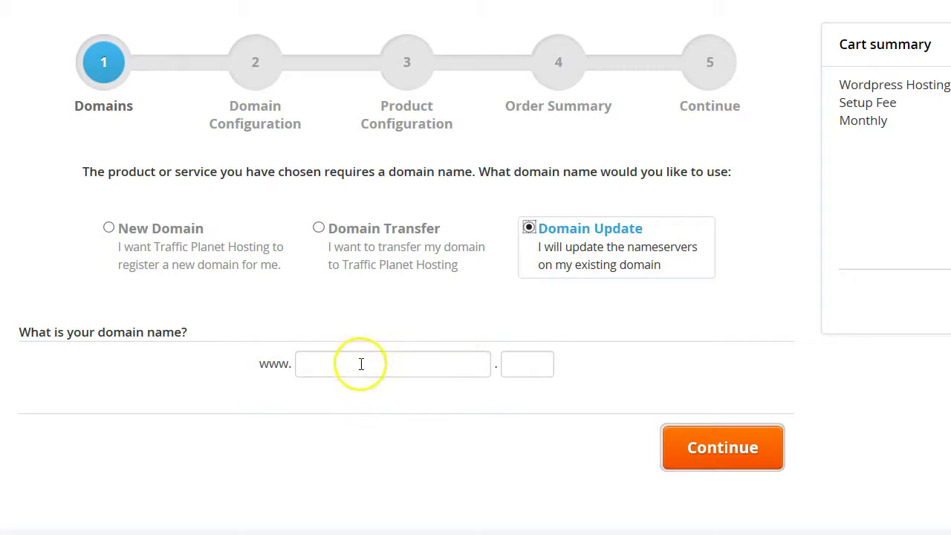
left_click(388, 366)
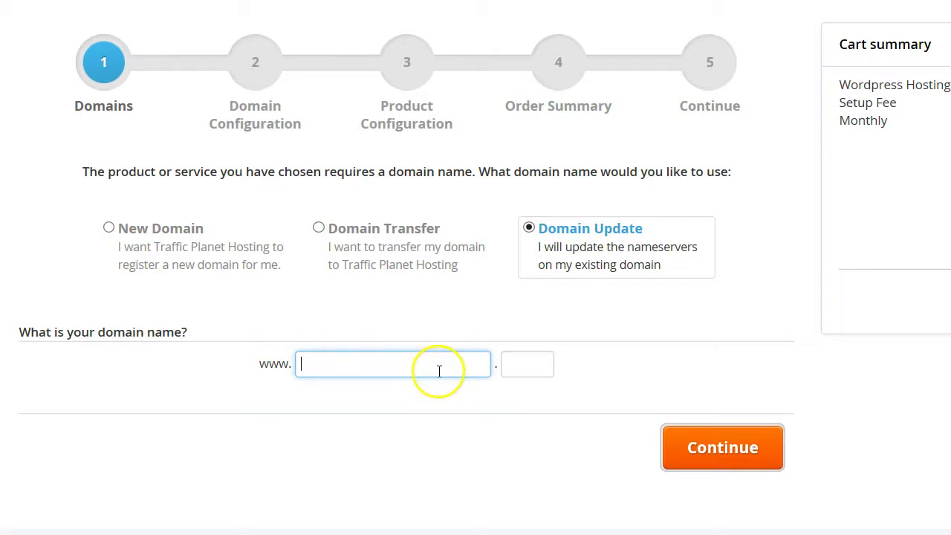
left_click(390, 367)
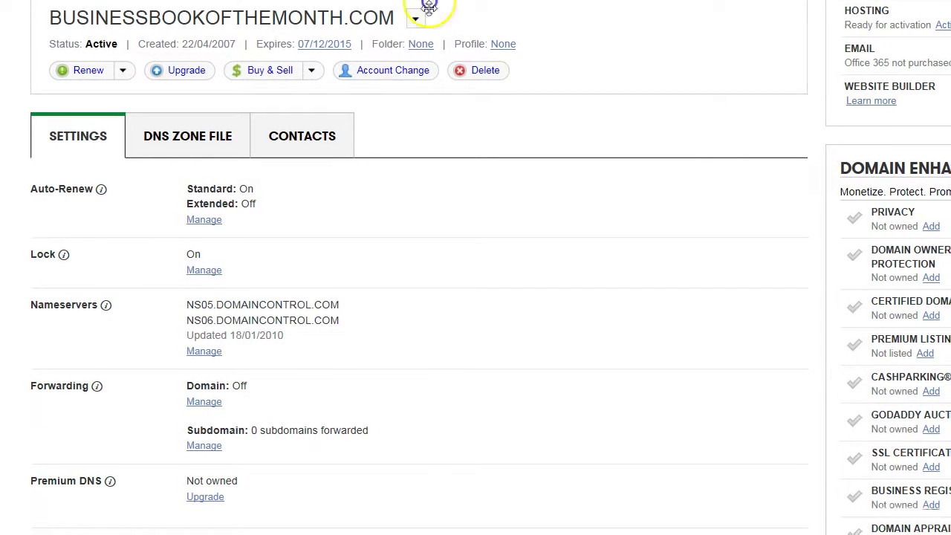
In GoDaddy, open the nameserver settings of businessbookofthemonth.com, choose the Custom setup type and open the form for adding nameservers.
scroll(436, 11, "down", 1)
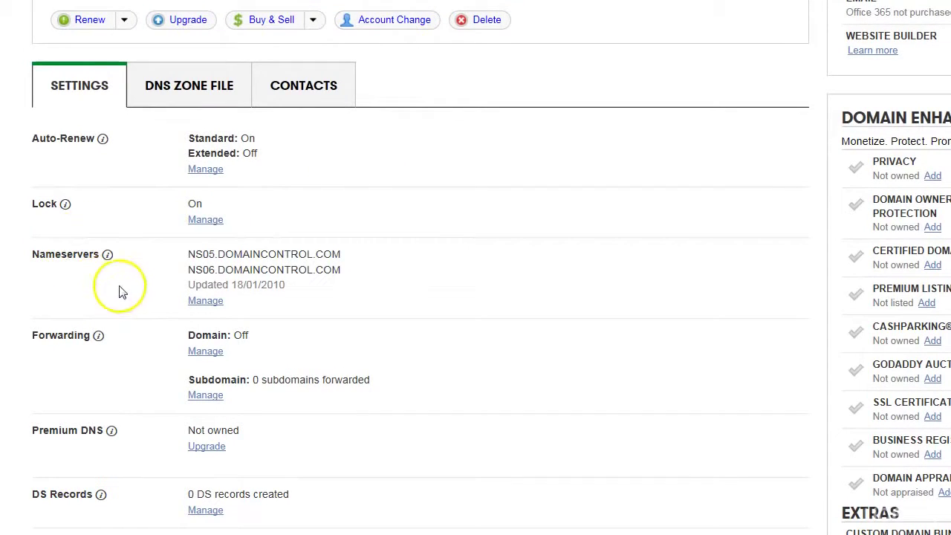
left_click(198, 302)
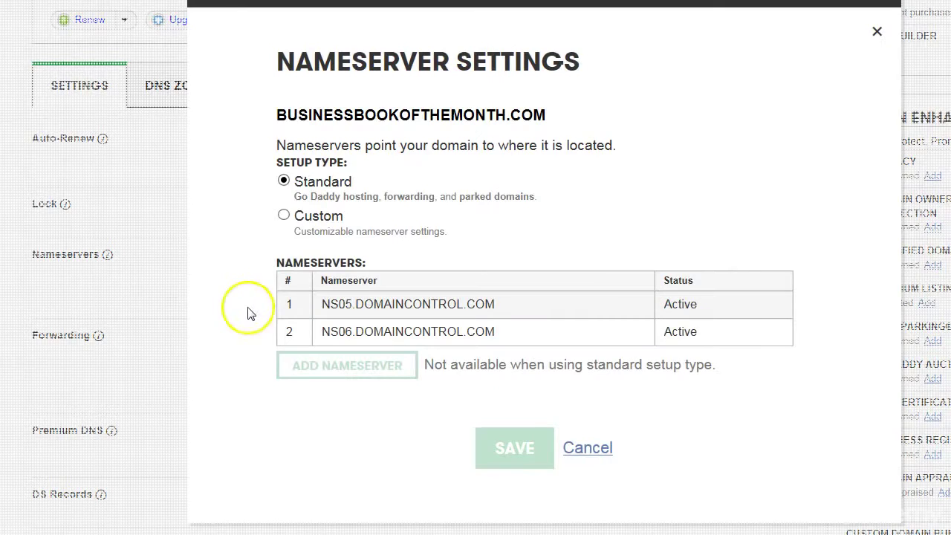
left_click(283, 217)
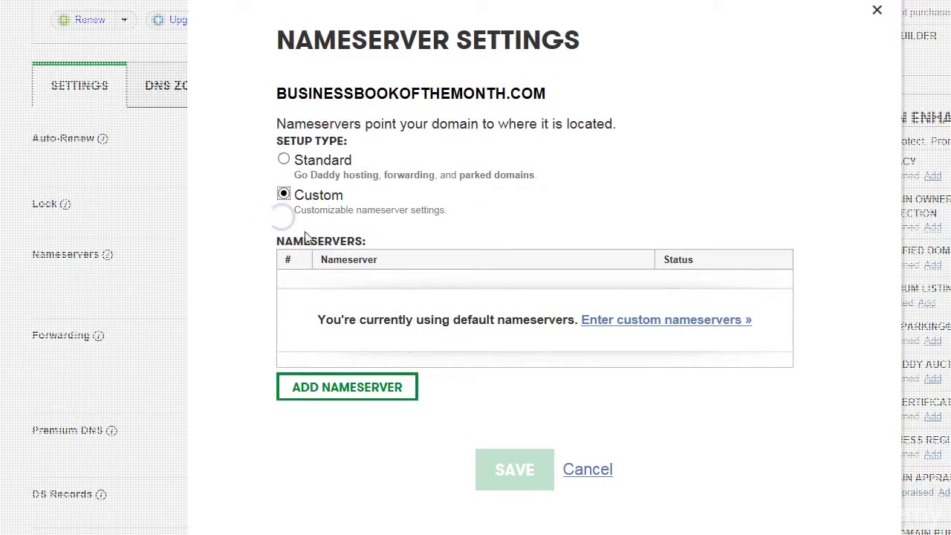
left_click(368, 388)
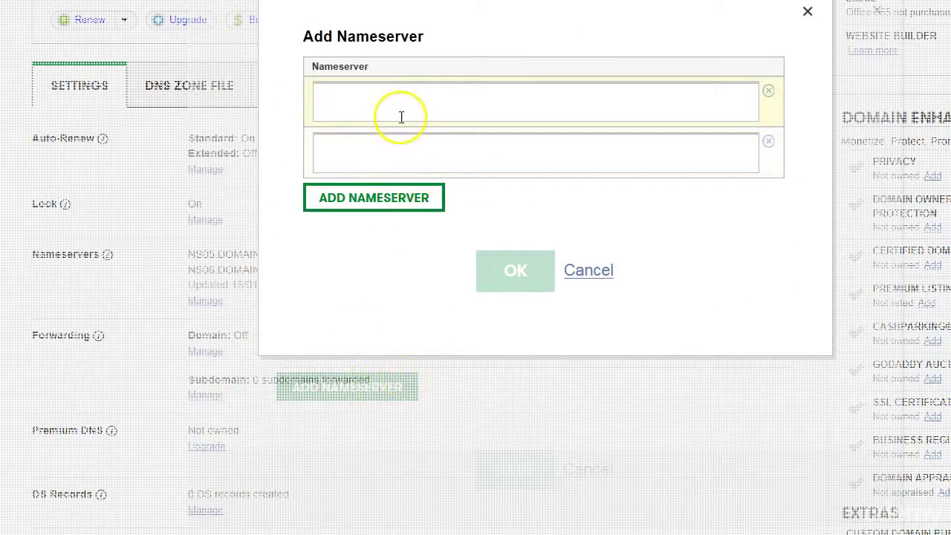
left_click(396, 102)
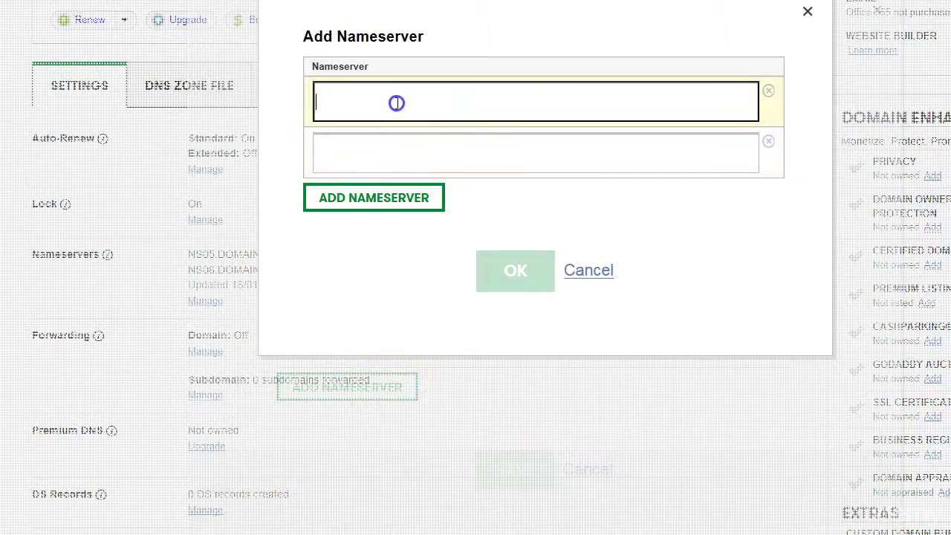
left_click(391, 158)
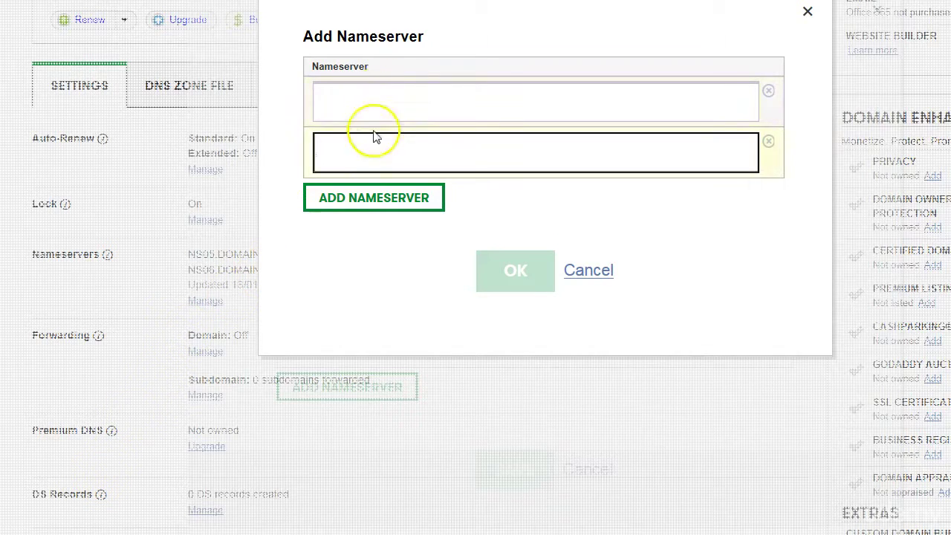
left_click(369, 154)
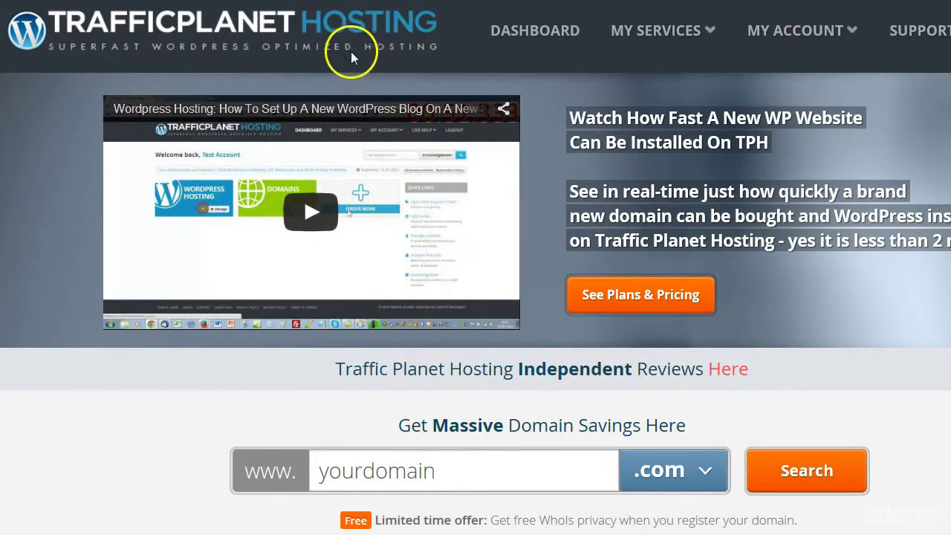
Switch to Traffic Planet Hosting and open the website management page of the Business WordPress hosting account for startyourownshow.com.
mouse_move(674, 25)
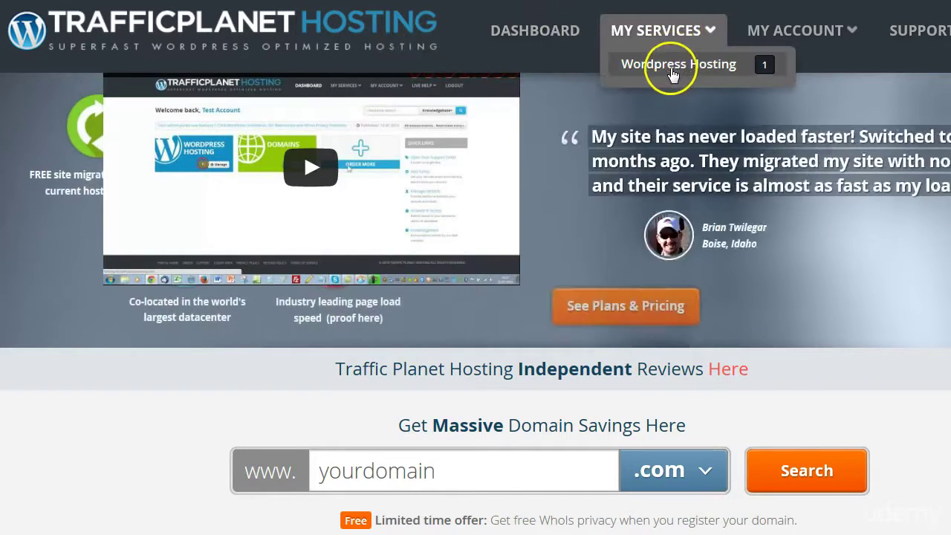
left_click(672, 71)
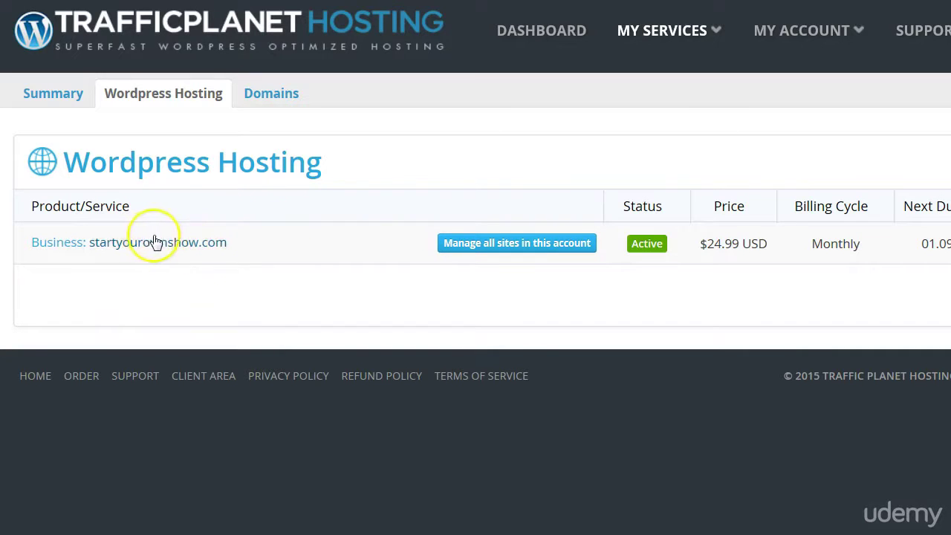
left_click(471, 250)
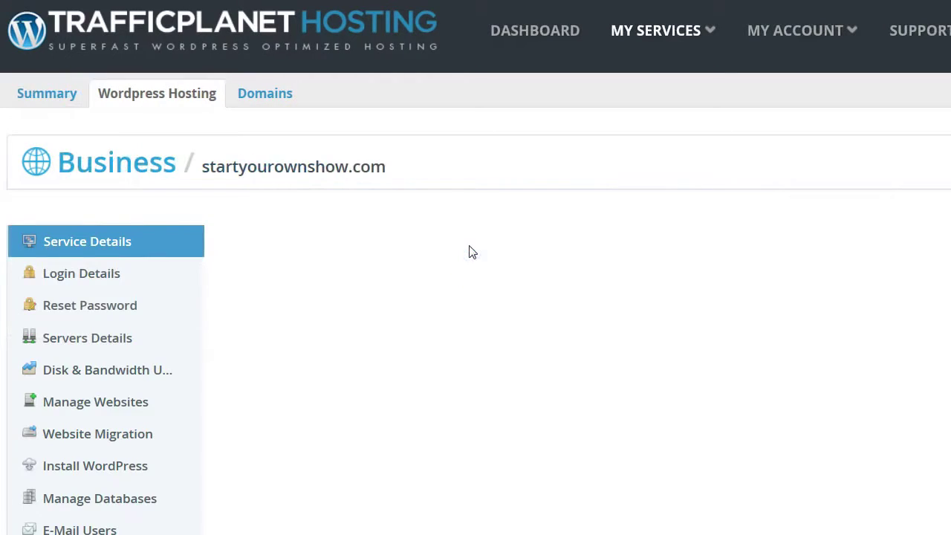
scroll(389, 333, "down", 2)
scroll(388, 334, "down", 2)
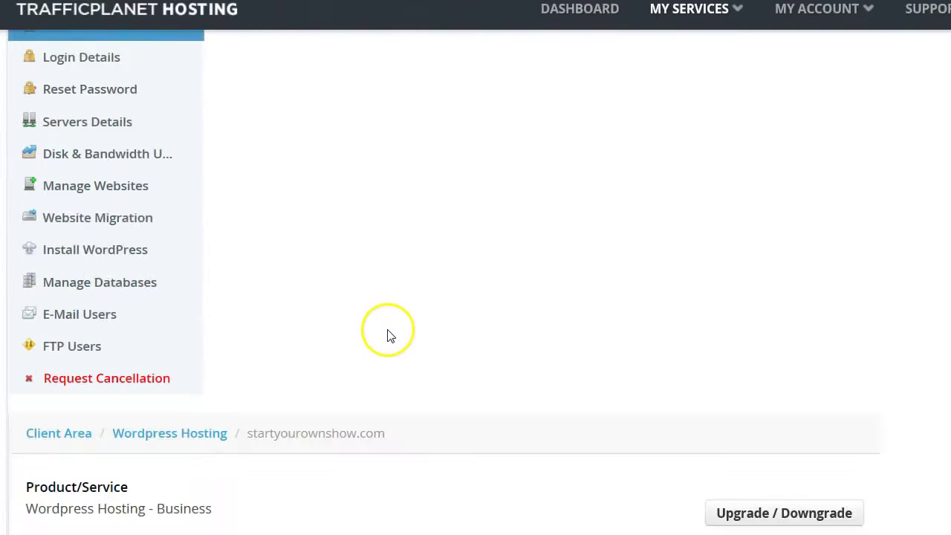
left_click(103, 195)
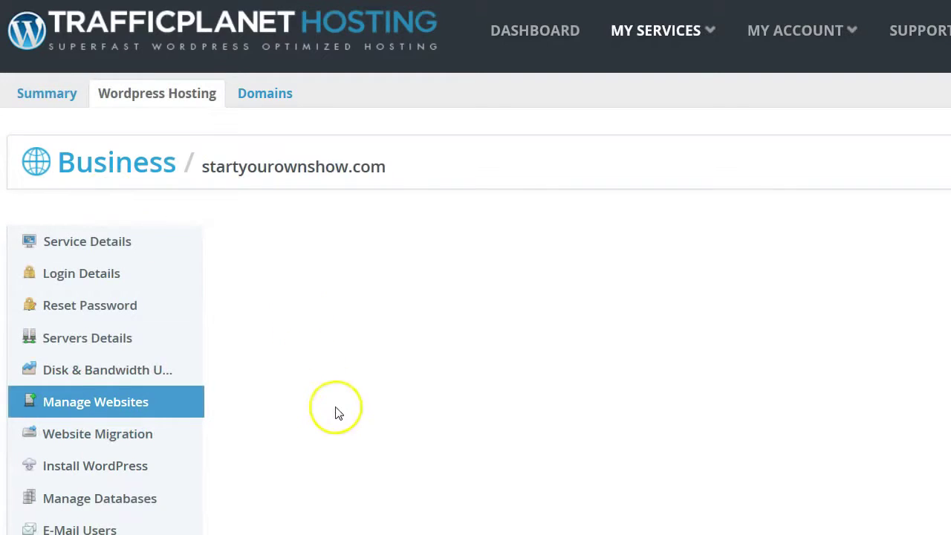
scroll(338, 414, "down", 3)
scroll(337, 414, "down", 5)
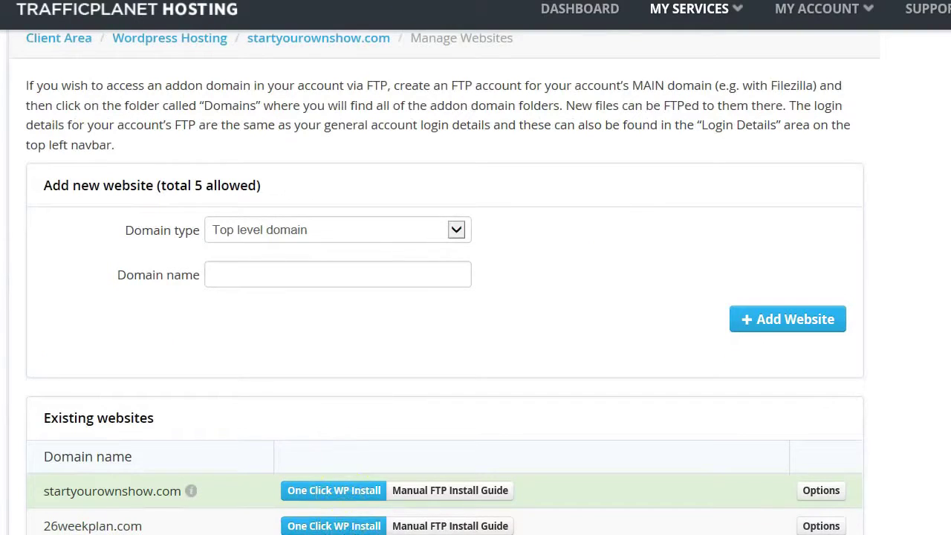
scroll(356, 513, "down", 1)
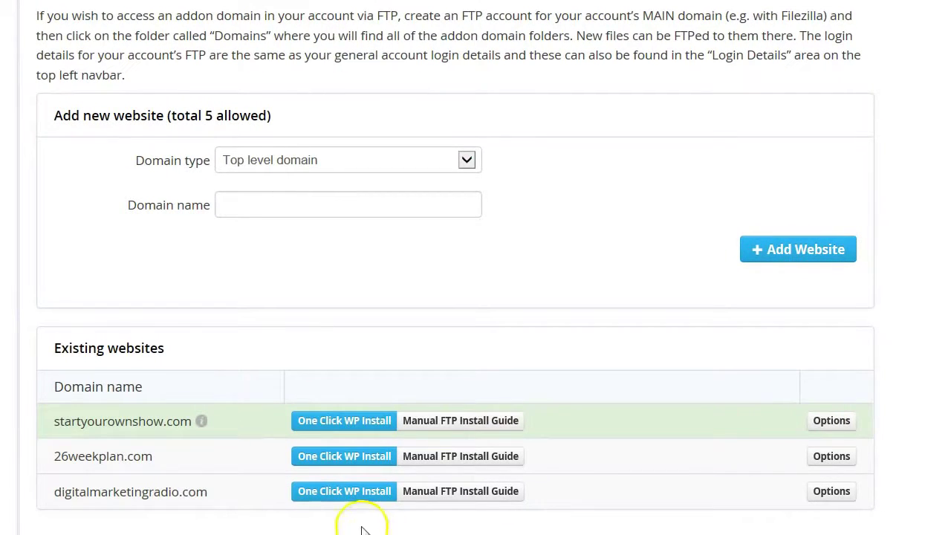
Add businessbookofthemonth.com to the hosting account as a new website.
left_click(347, 204)
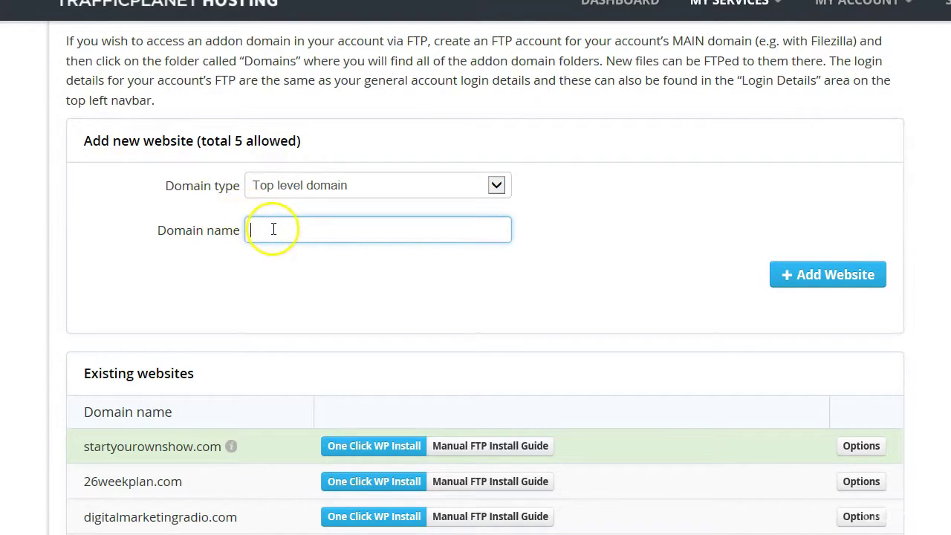
type("businessbookofthemonth.com")
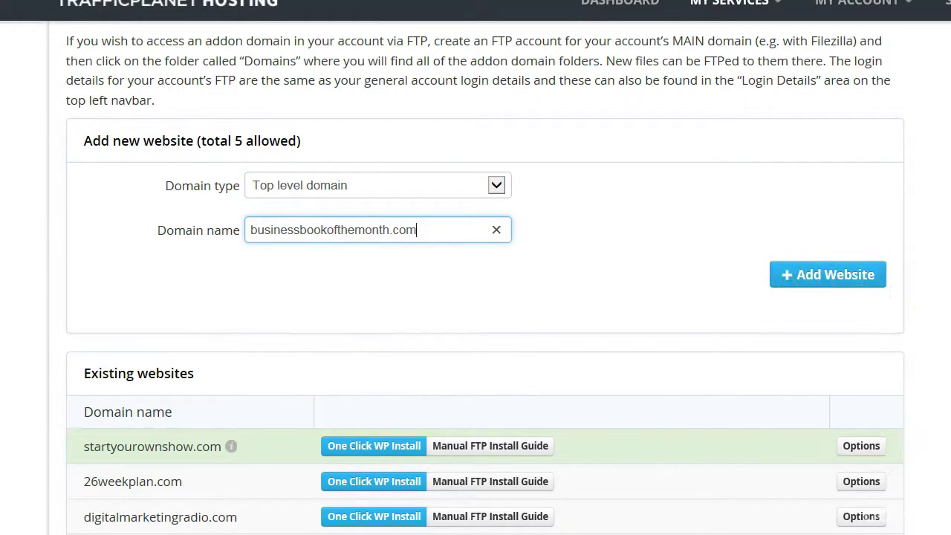
key("Return")
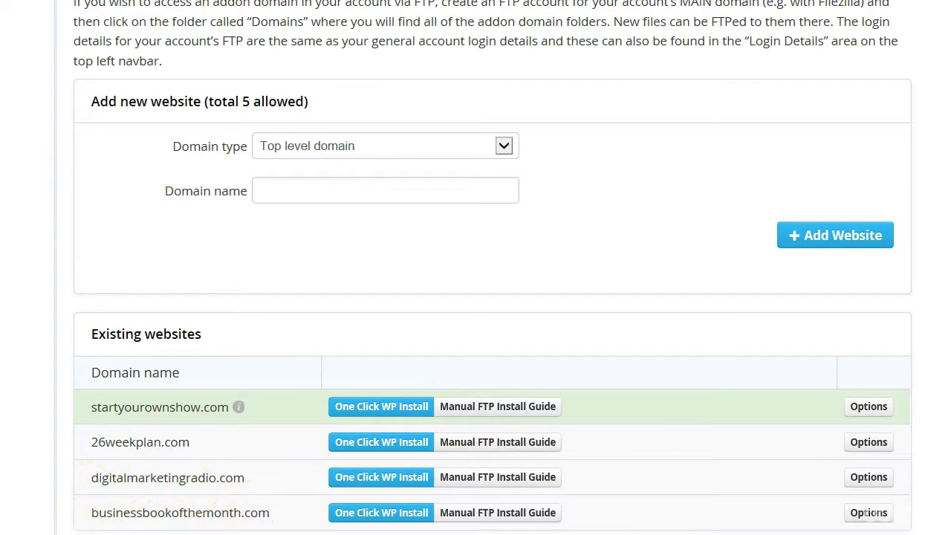
Install WordPress under the businessbookofthemonth.com domain using the businessbookofthemonth database.
left_click(362, 514)
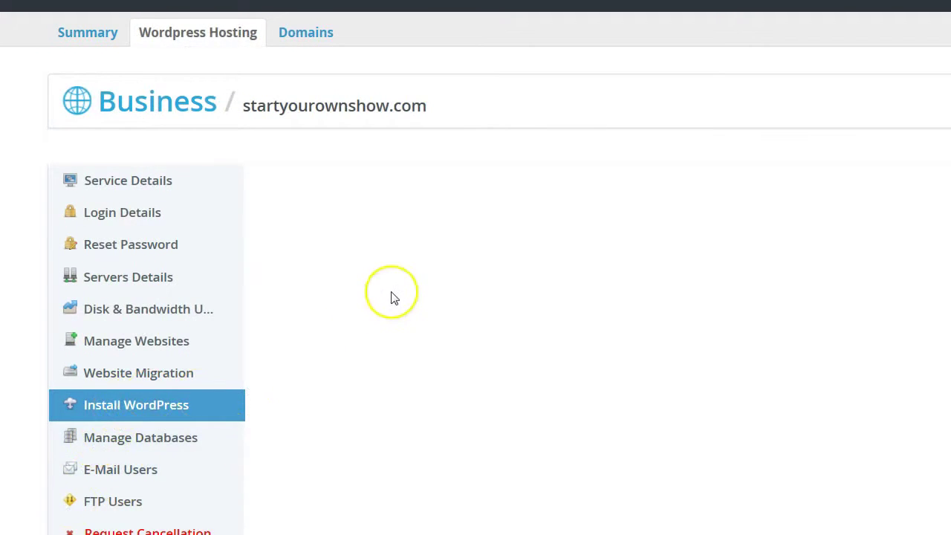
scroll(393, 293, "down", 4)
scroll(393, 298, "down", 1)
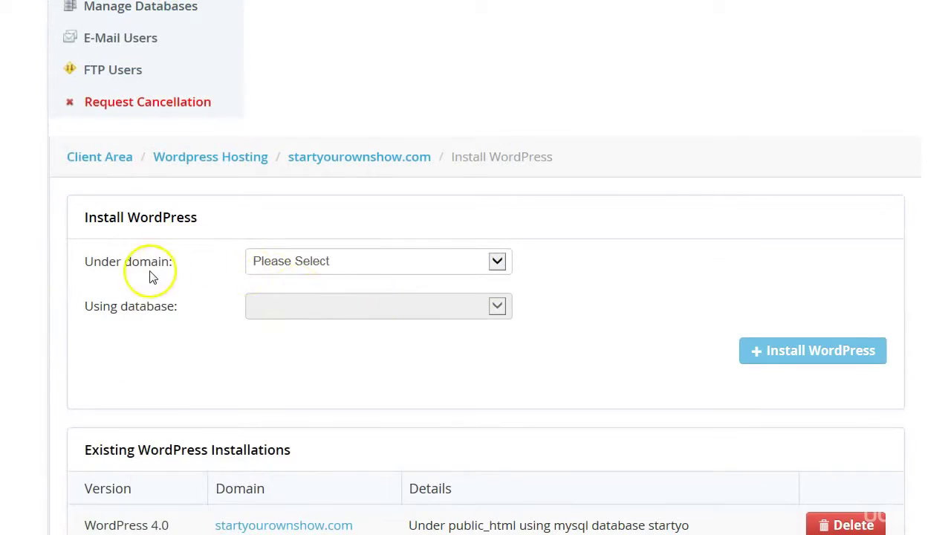
left_click(290, 260)
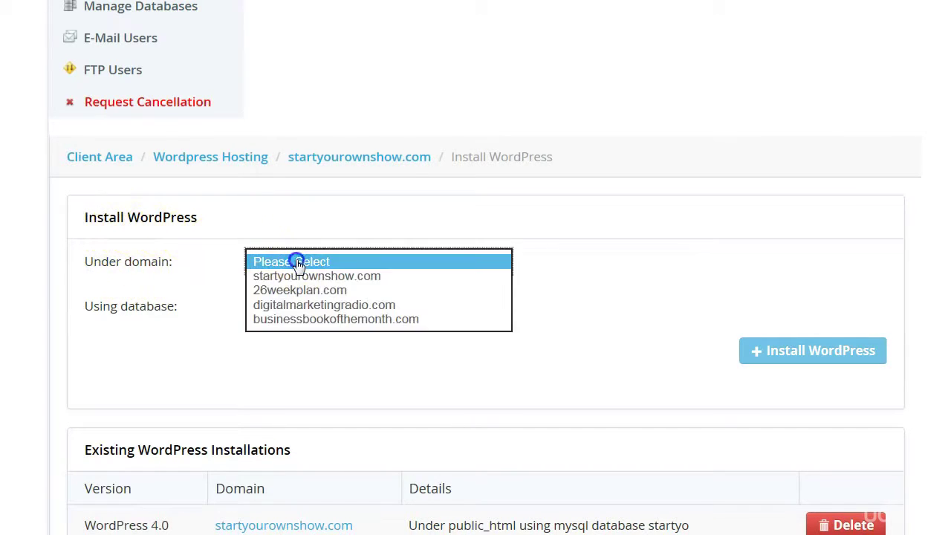
left_click(304, 319)
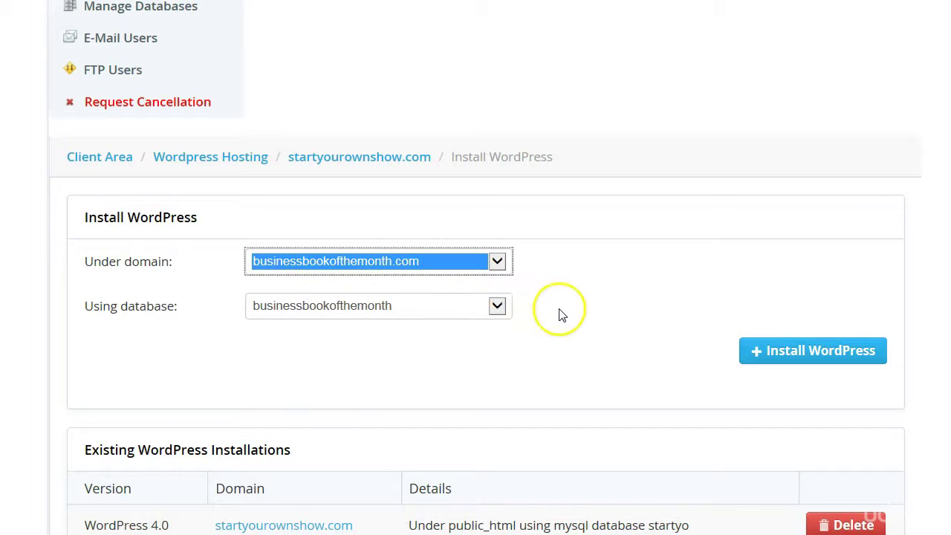
left_click(776, 354)
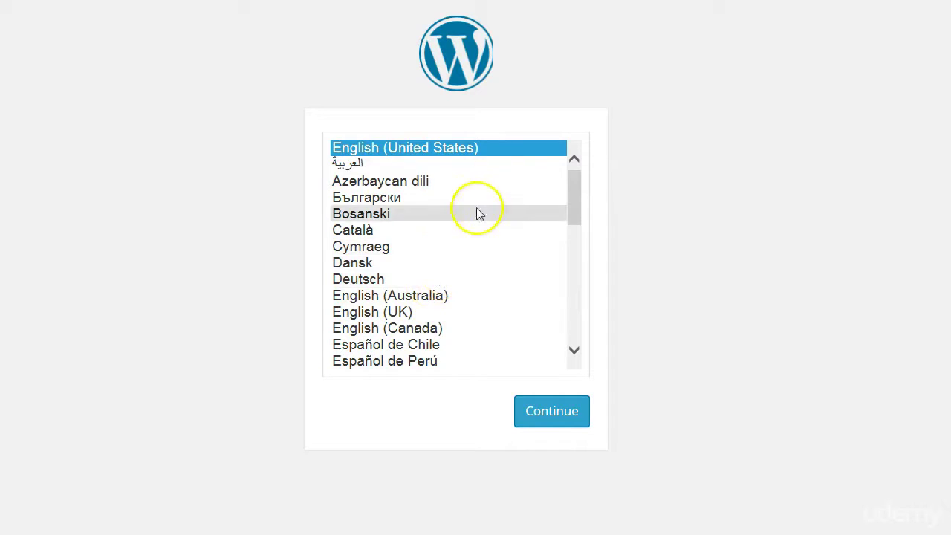
Choose English (UK) as the WordPress installation language and continue to the site information form.
left_click(442, 312)
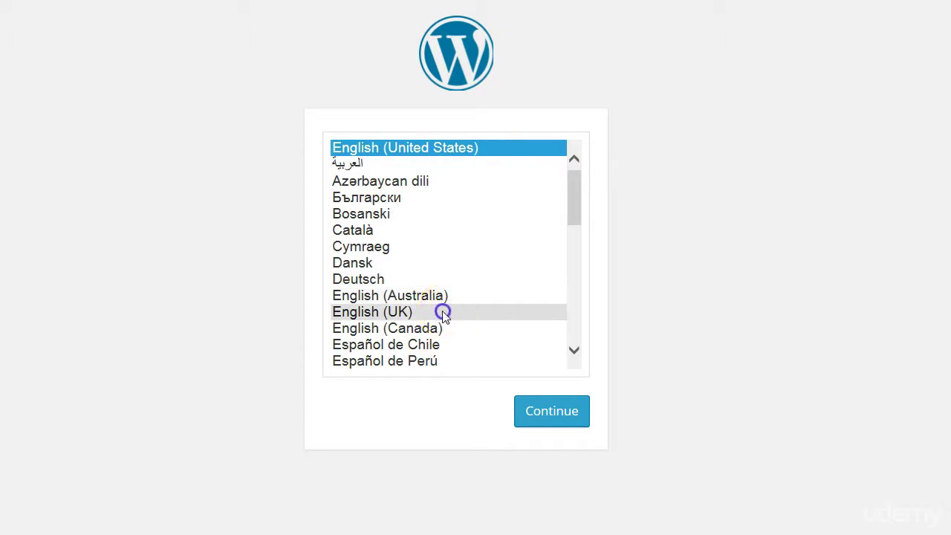
left_click(551, 414)
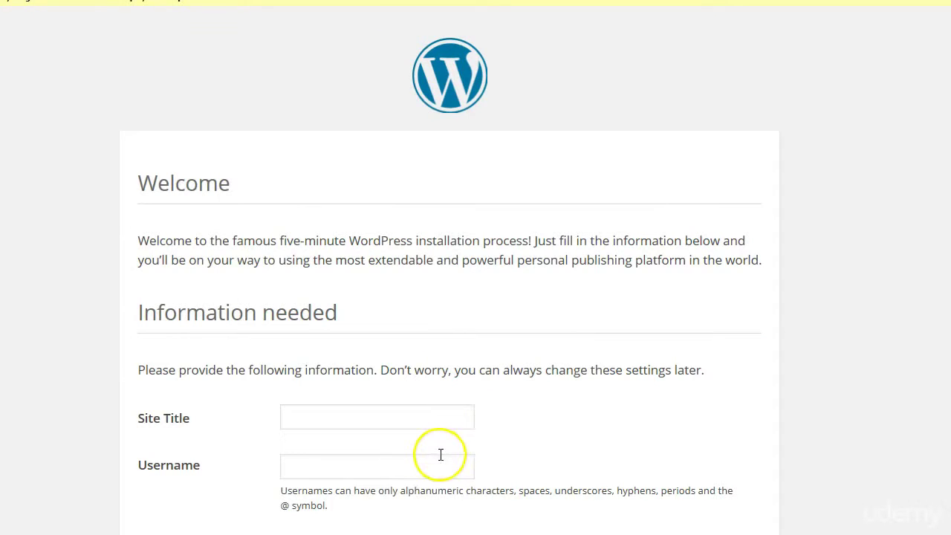
scroll(441, 454, "down", 2)
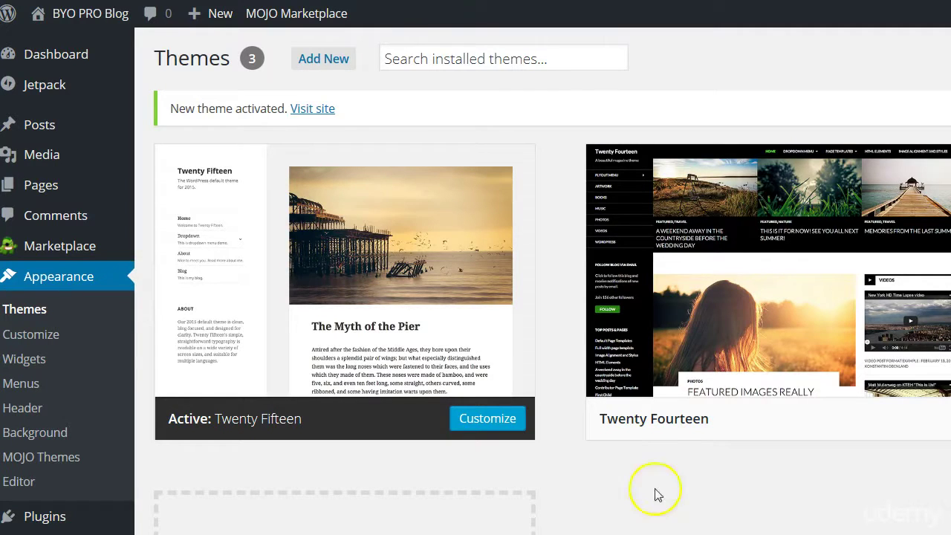
Activate the Twenty Fourteen theme on the BYO PRO Blog site.
mouse_move(662, 416)
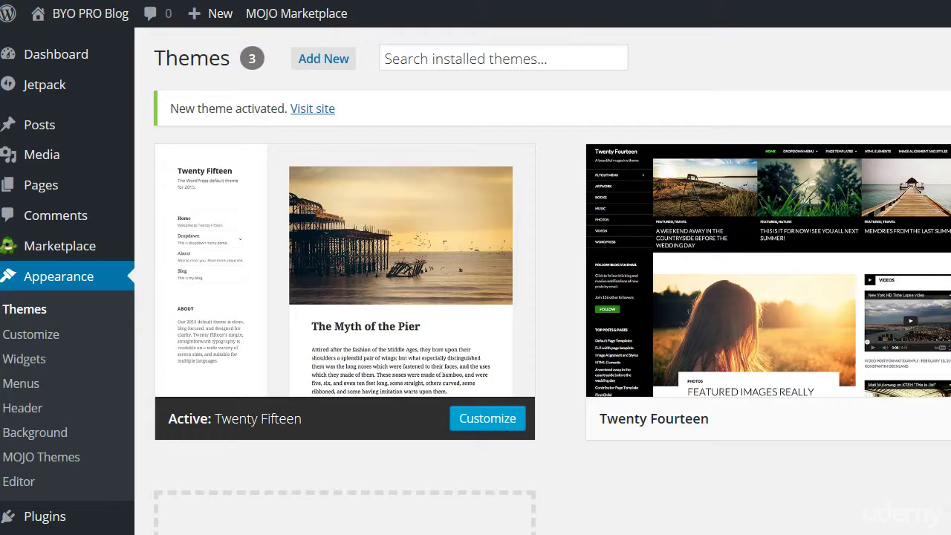
mouse_move(656, 425)
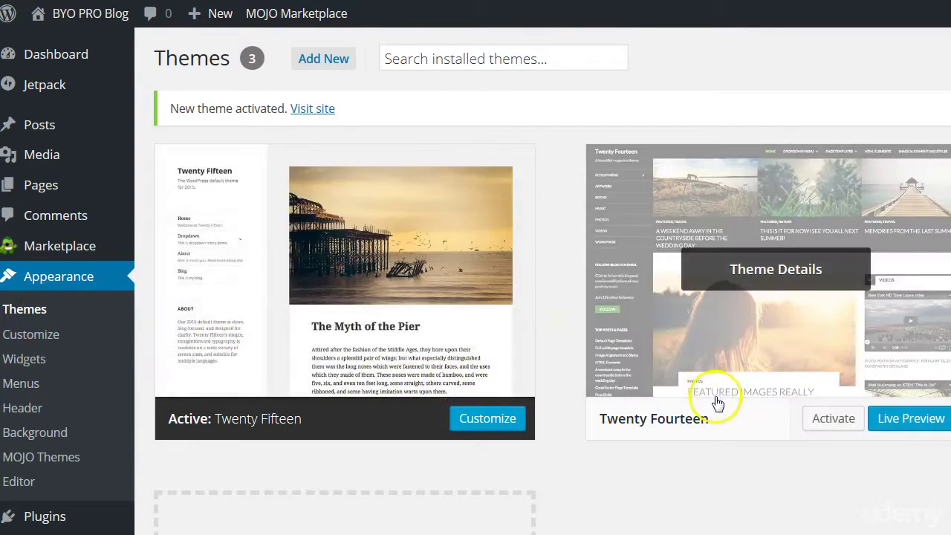
left_click(832, 420)
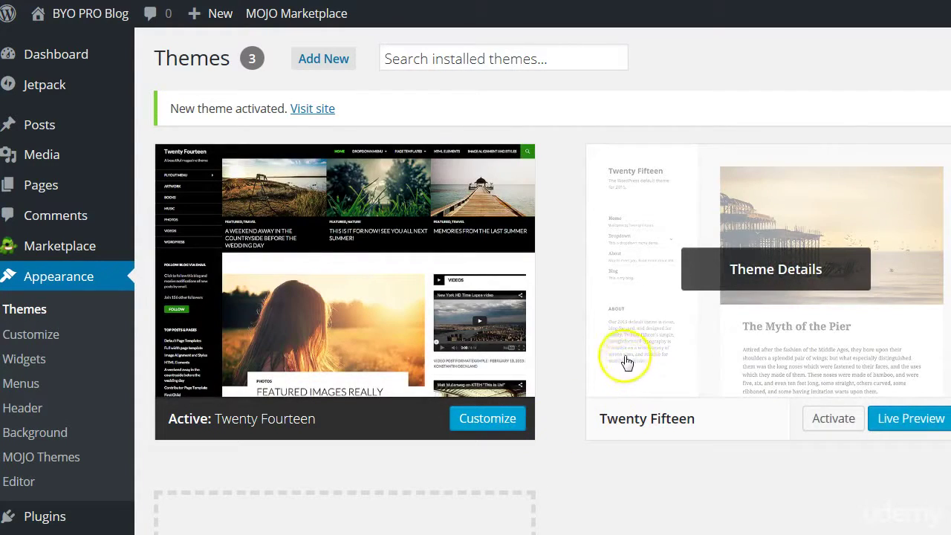
mouse_move(41, 11)
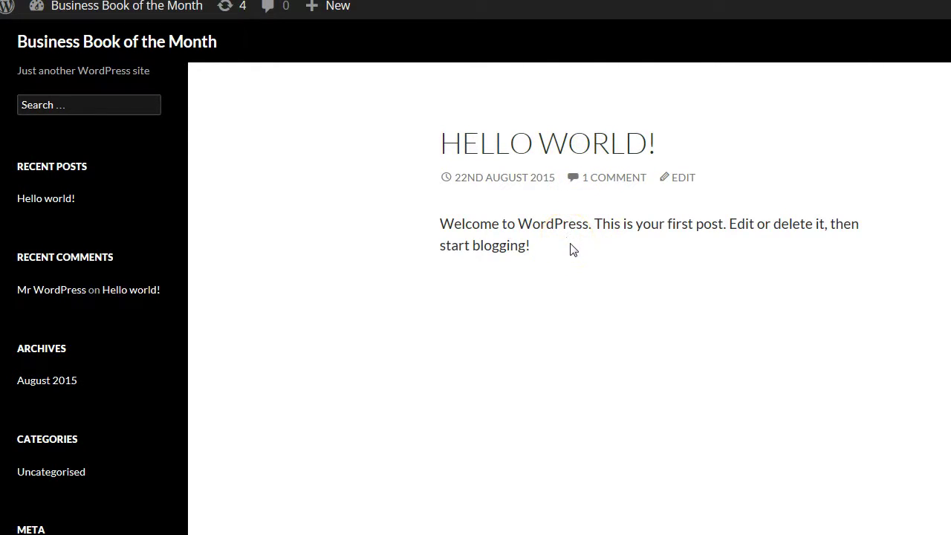
left_click(736, 303)
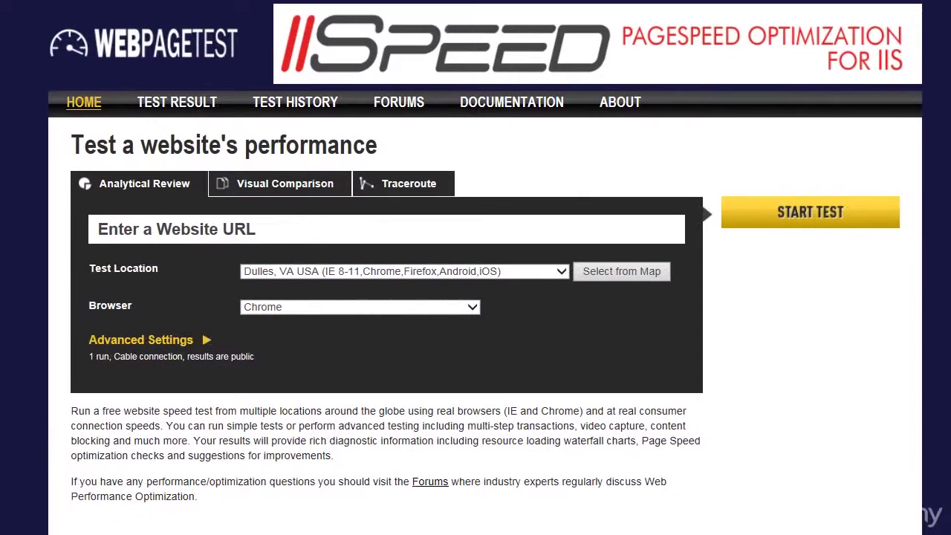
left_click(334, 236)
type("http://www.businessbookofthemonth.com/")
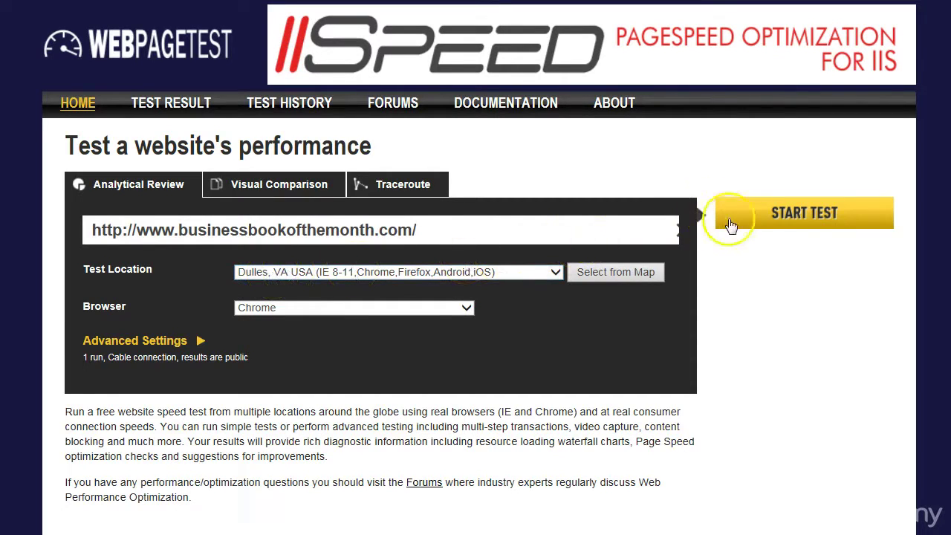
left_click(770, 223)
left_click(784, 222)
left_click(384, 221)
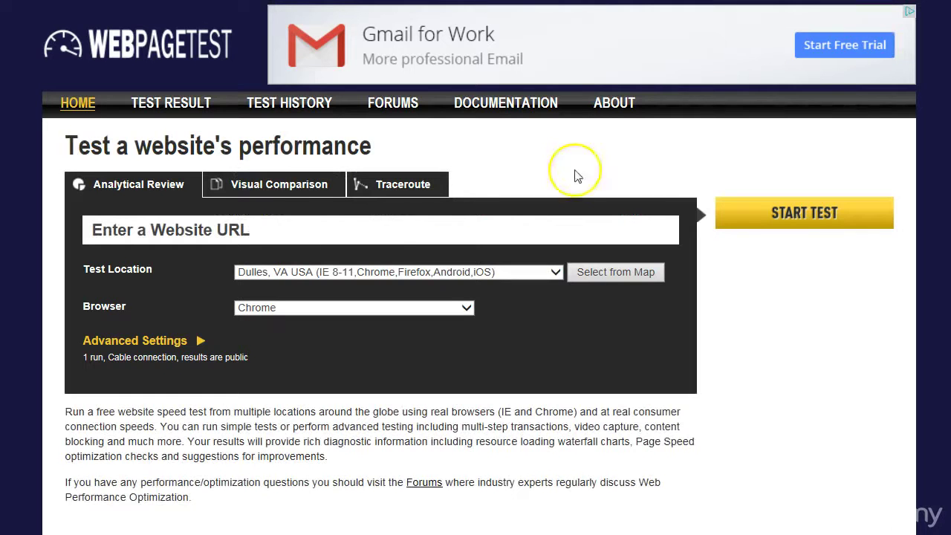
left_click(257, 228)
type("http://byopro.com/")
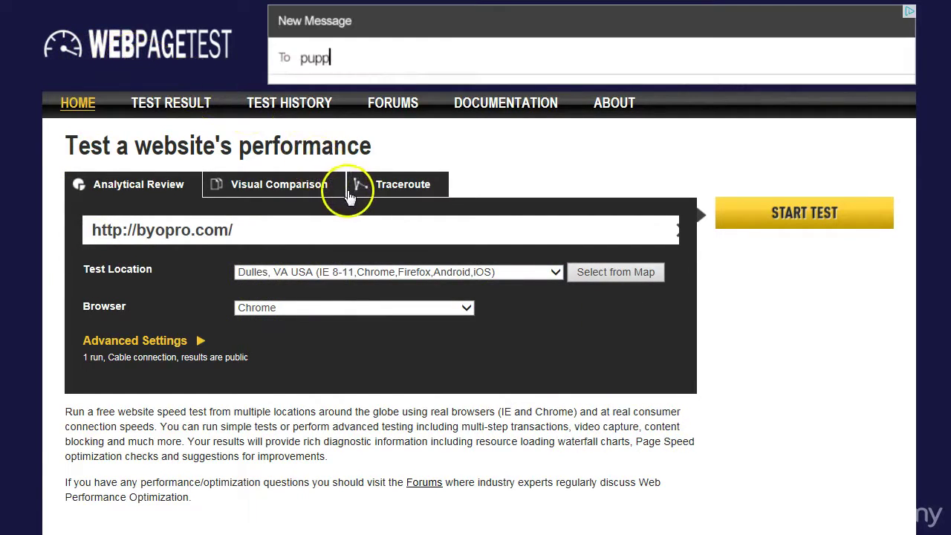
left_click(785, 223)
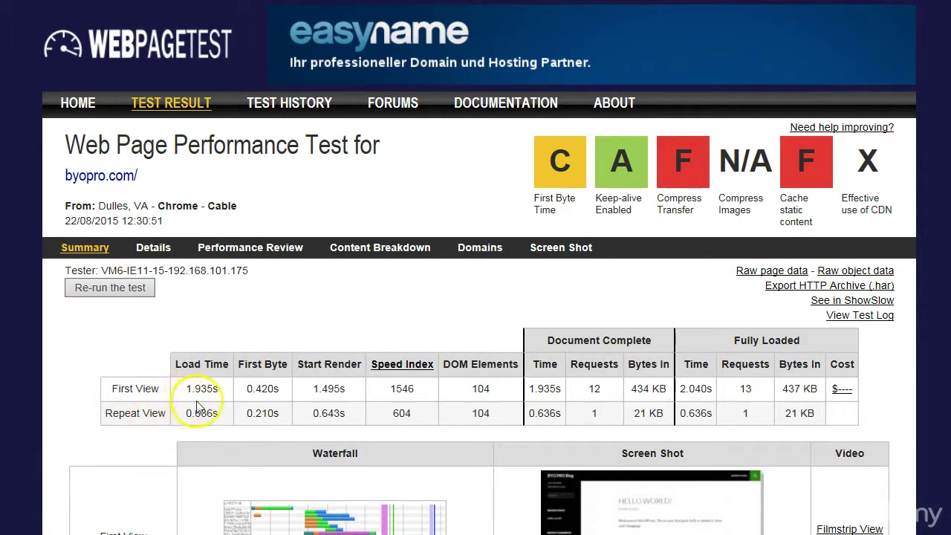
Examine the first view and repeat view load times in the byopro.com test results.
left_click_drag(184, 394, 226, 389)
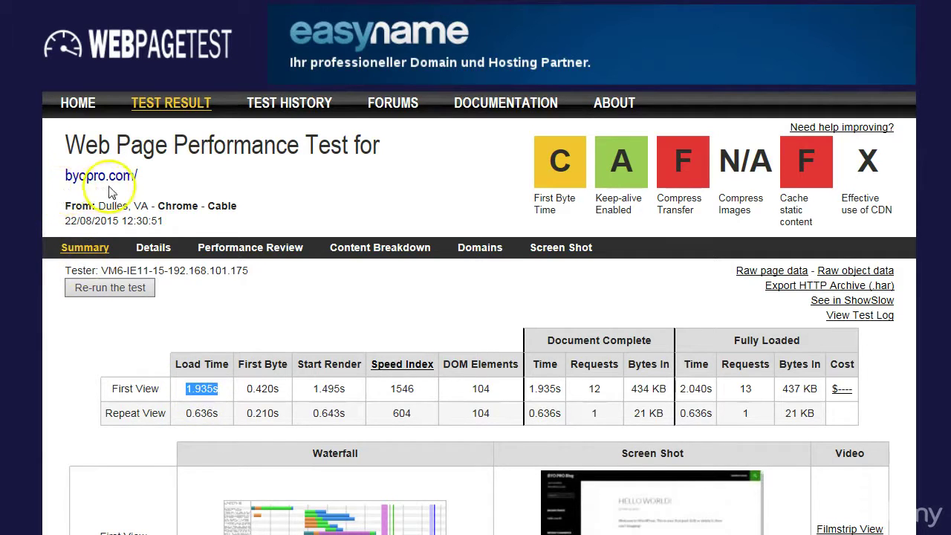
left_click(160, 394)
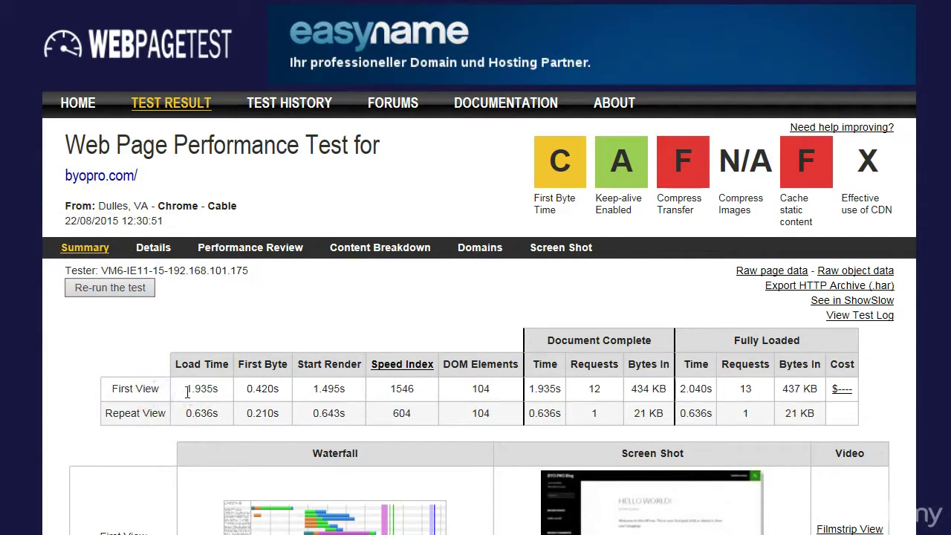
left_click_drag(187, 392, 221, 390)
left_click(219, 390)
left_click(222, 387)
left_click_drag(218, 414, 179, 414)
left_click(191, 414)
left_click_drag(187, 388, 223, 392)
left_click(223, 391)
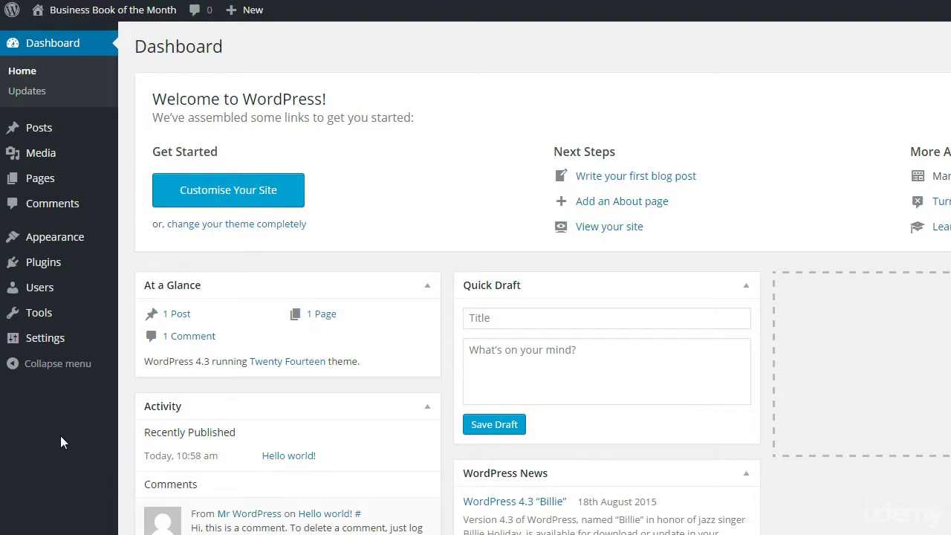
Open the General Settings of the Business Book of the Month WordPress site and review the site title.
mouse_move(34, 341)
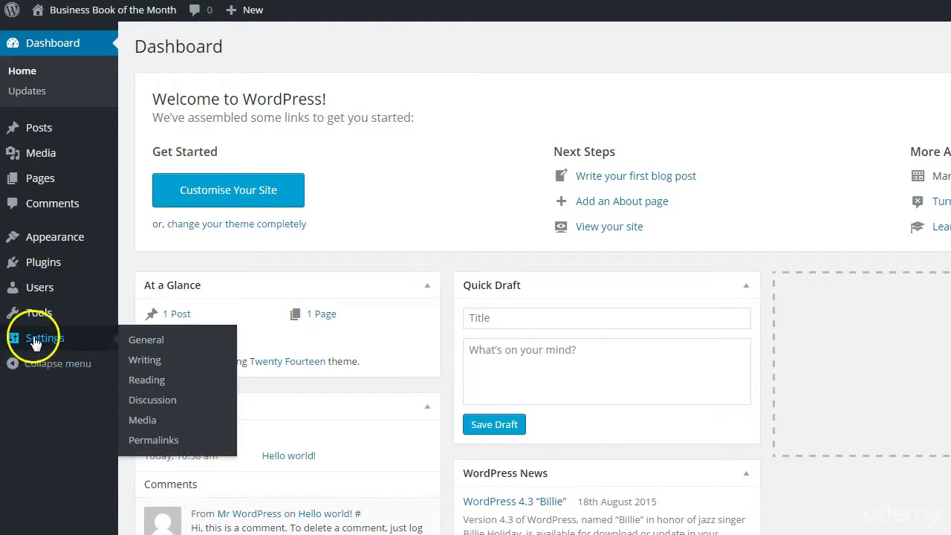
left_click(146, 342)
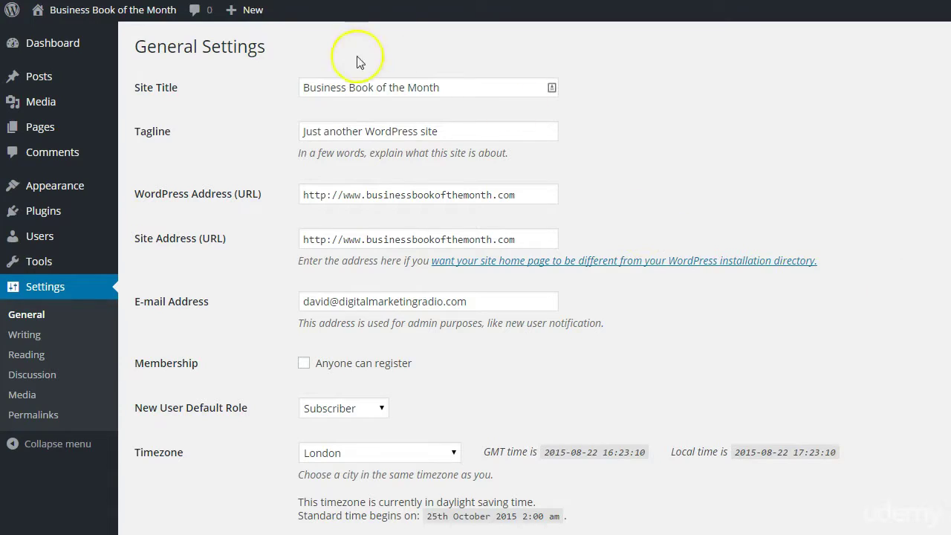
left_click(445, 87)
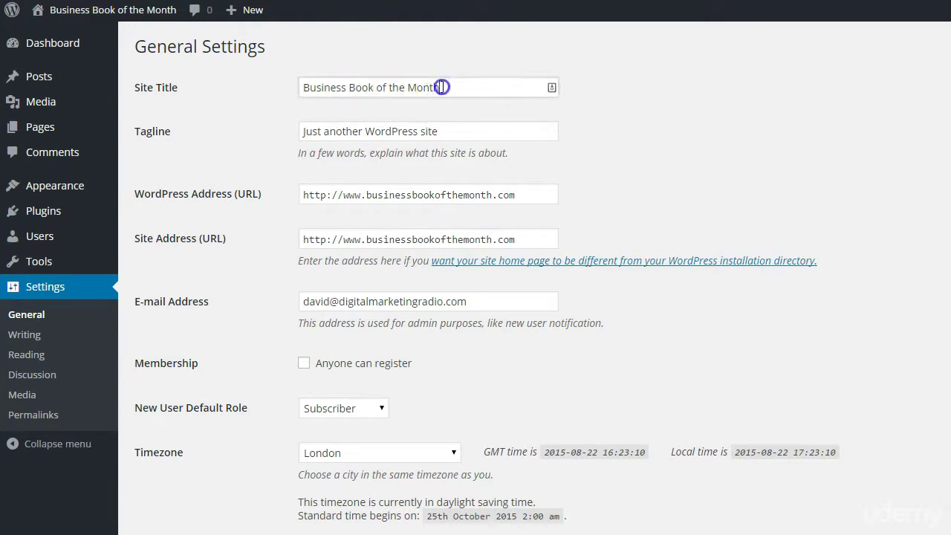
left_click_drag(445, 87, 289, 87)
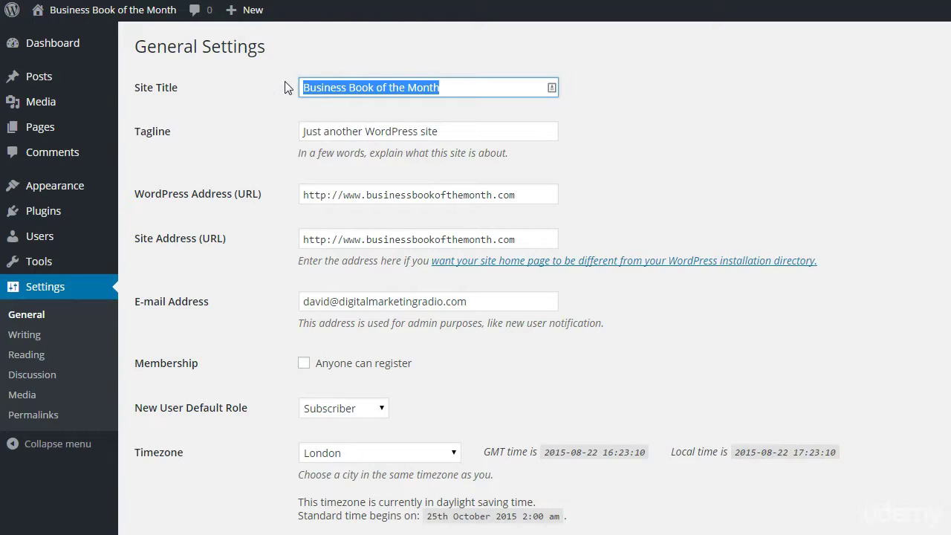
double_click(449, 83)
left_click(449, 83)
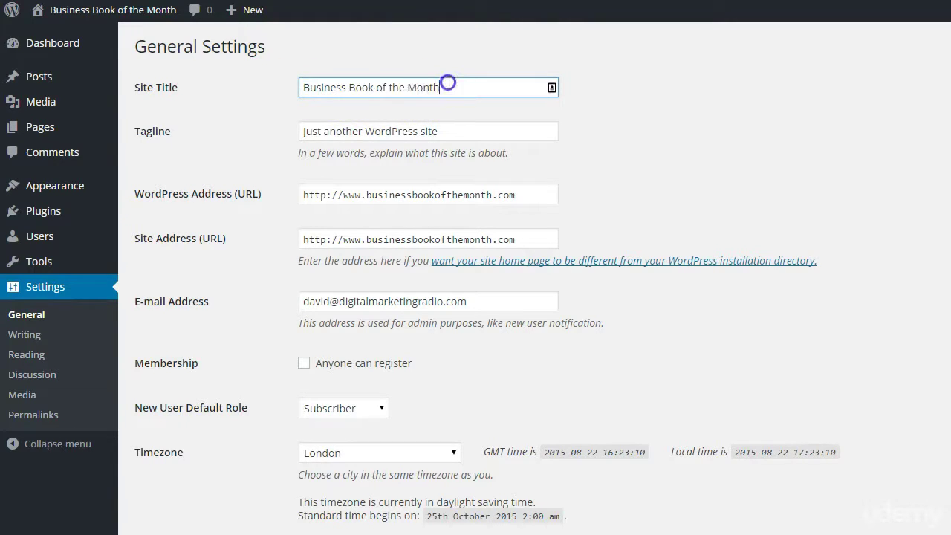
left_click_drag(448, 85, 303, 74)
left_click(361, 87)
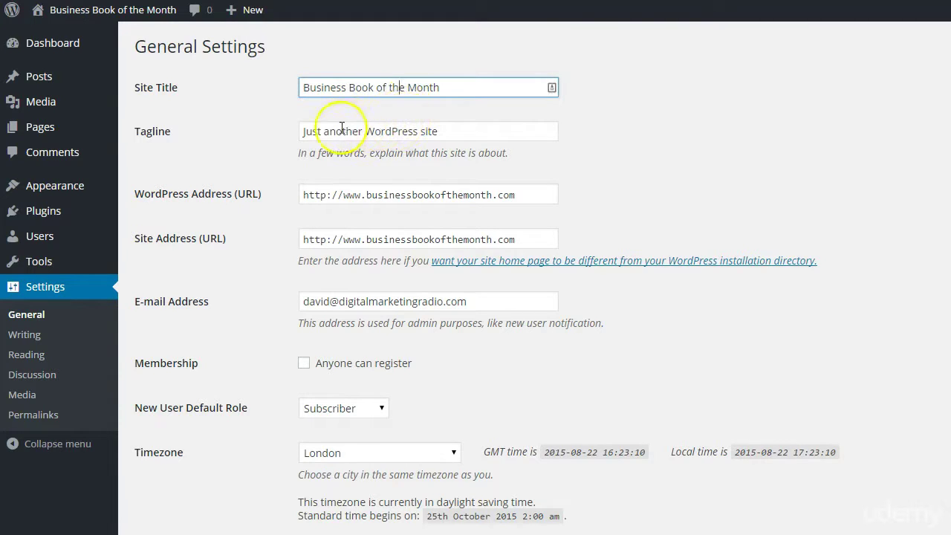
Replace the tagline with the Notepad text "A monthly podcast discussing the latest books in our business book of the month club.".
left_click_drag(302, 131, 462, 129)
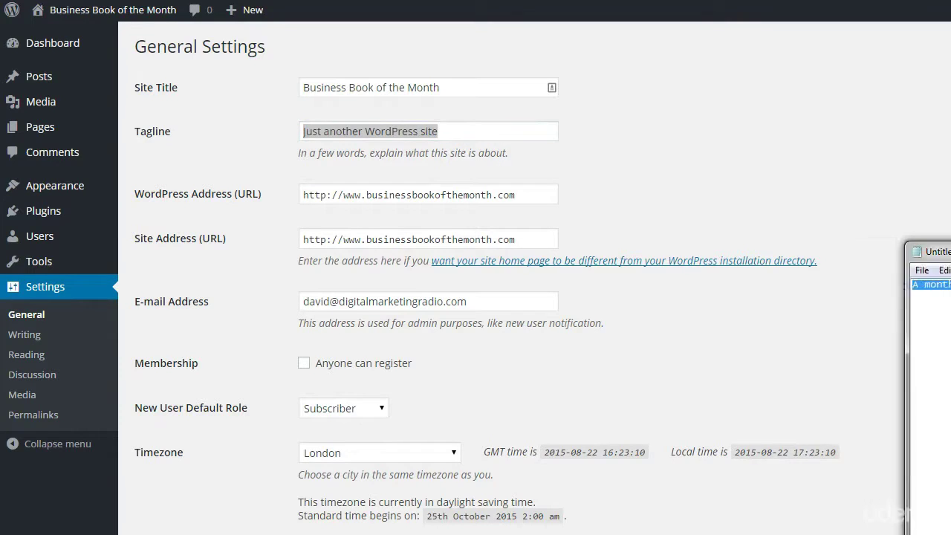
left_click_drag(950, 204, 688, 172)
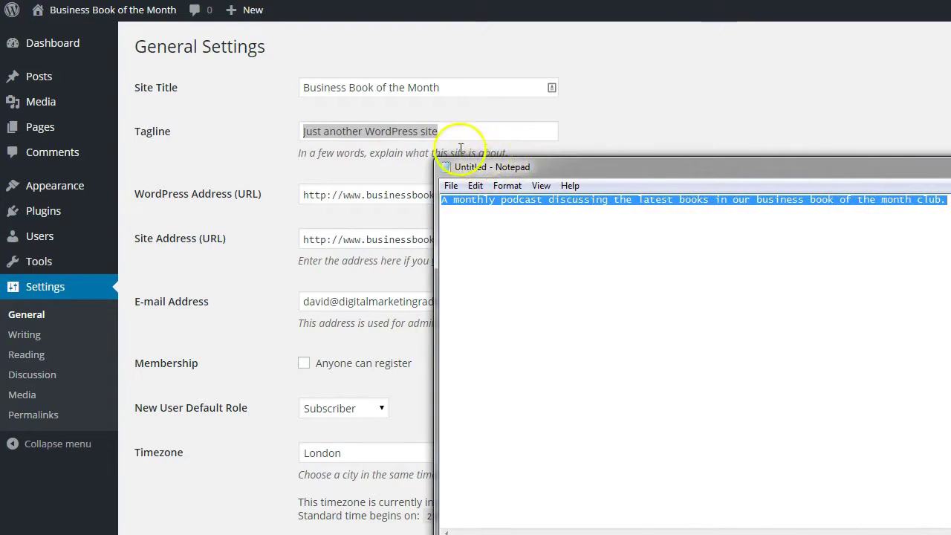
left_click(441, 131)
key("ctrl+v")
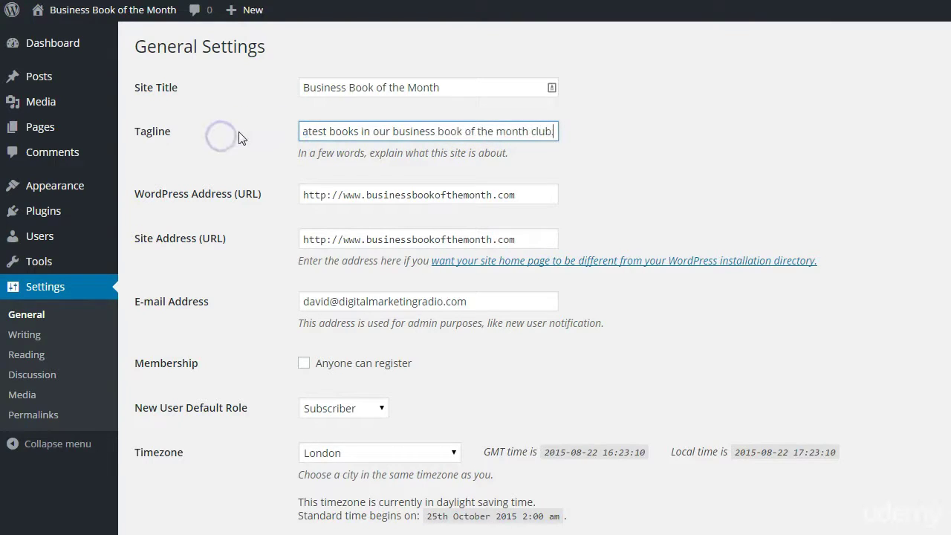
Review the new tagline and remove the full stop at its end.
left_click(310, 130)
left_click_drag(309, 131, 223, 142)
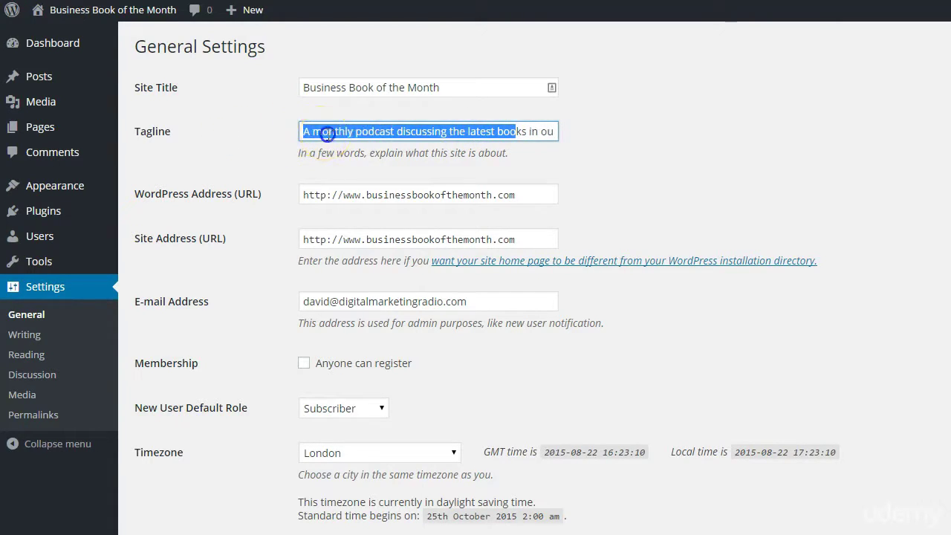
left_click(329, 132)
left_click(381, 132)
left_click_drag(437, 132, 589, 132)
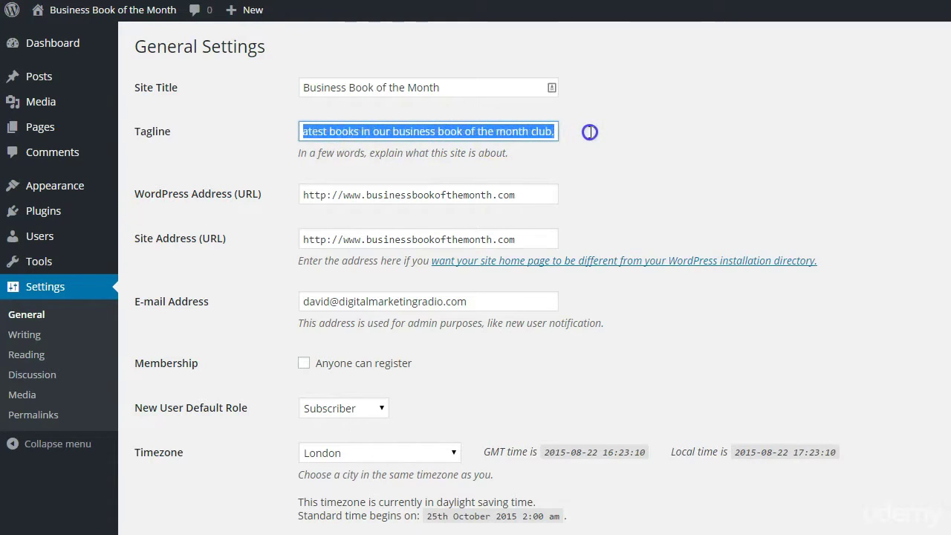
left_click(541, 131)
left_click(552, 132)
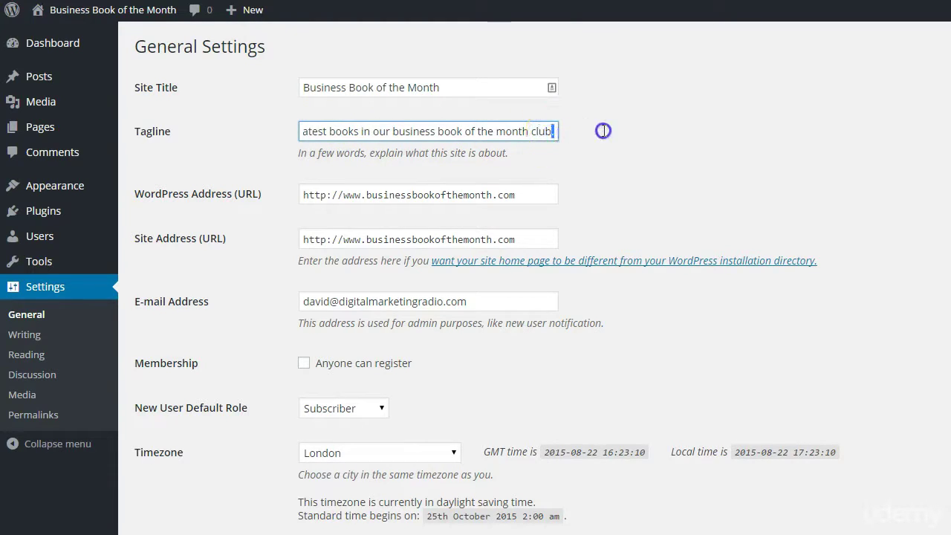
key("BackSpace")
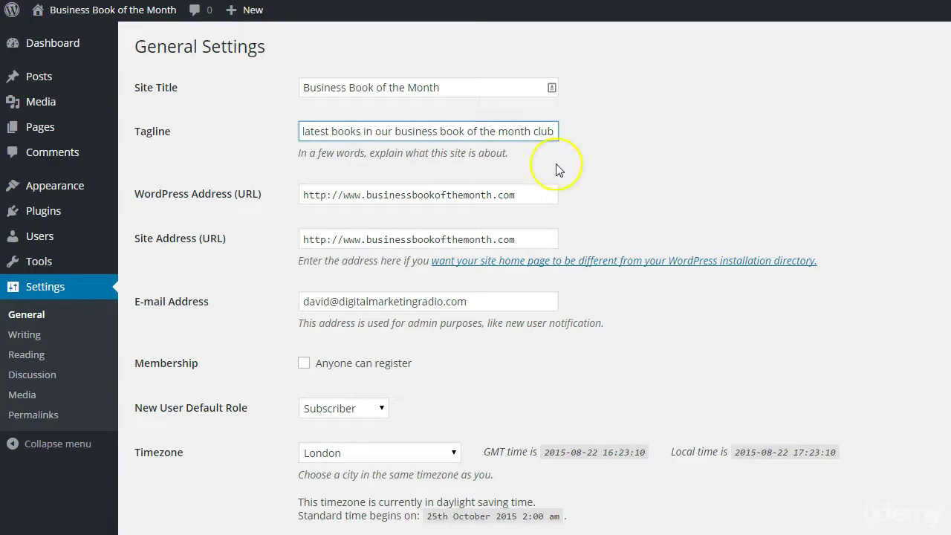
left_click(438, 130)
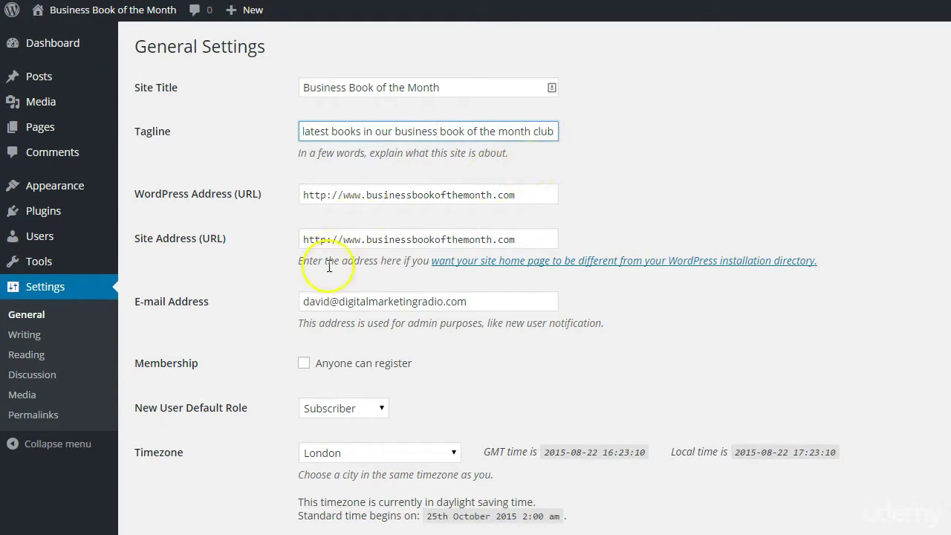
left_click(353, 210)
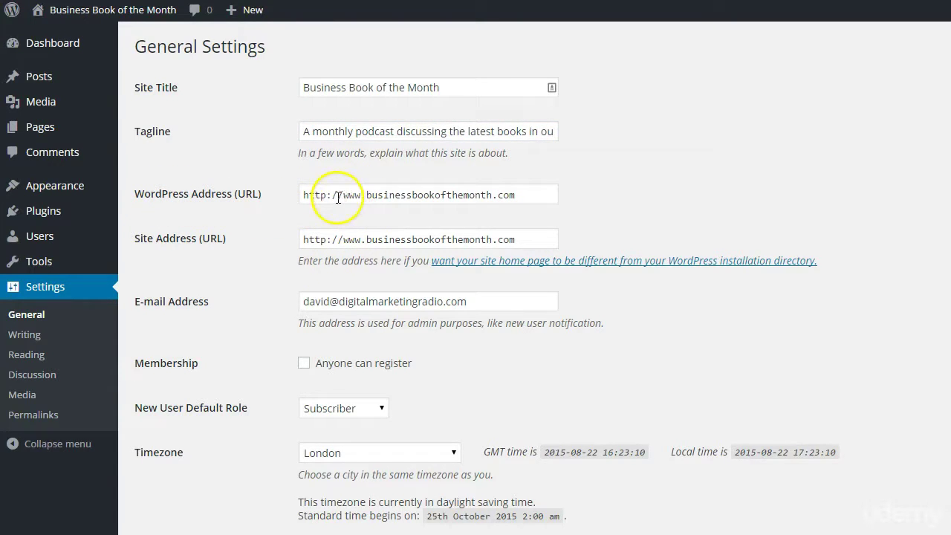
left_click(309, 194)
left_click(325, 195)
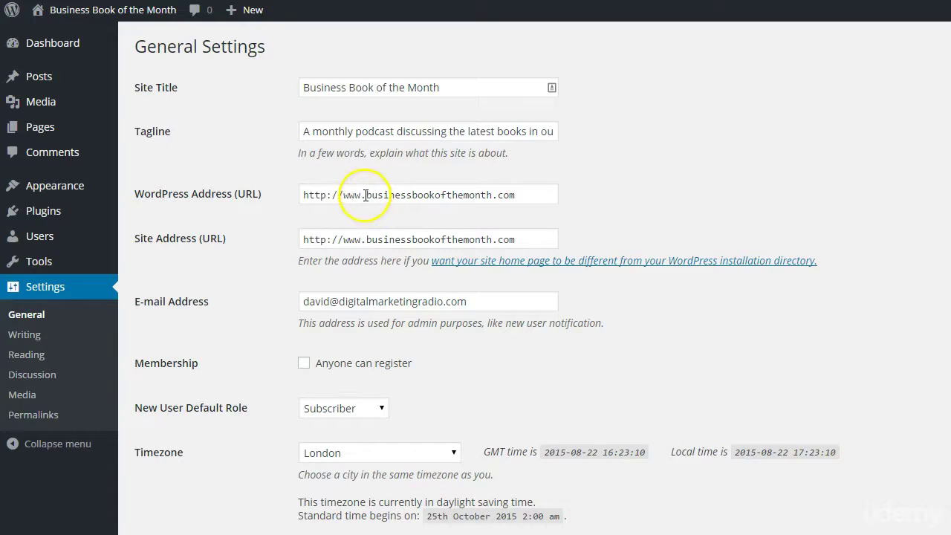
left_click_drag(365, 195, 328, 192)
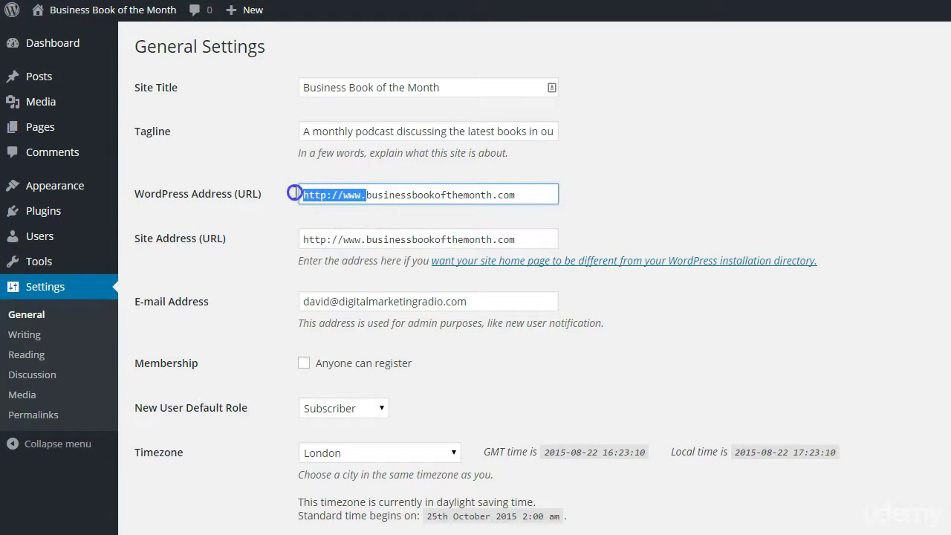
left_click(413, 195)
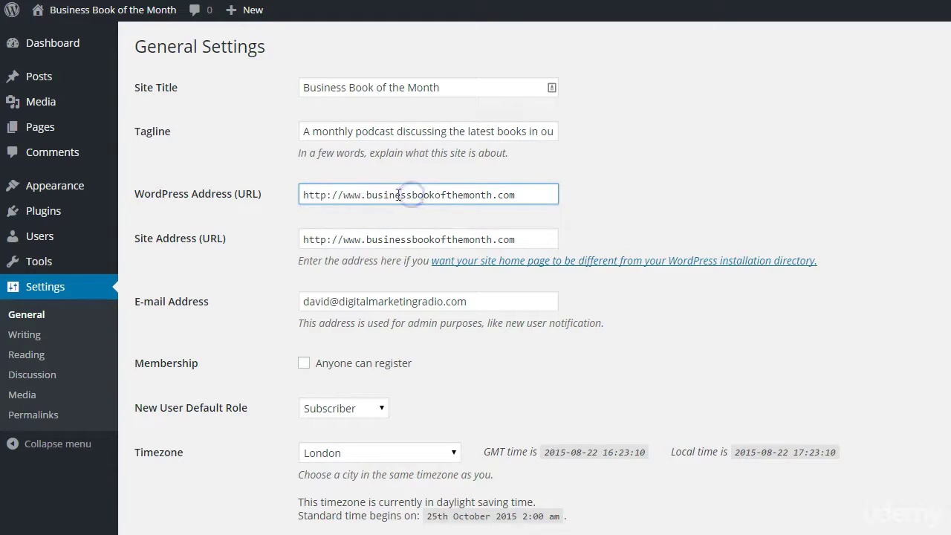
left_click_drag(343, 195, 535, 195)
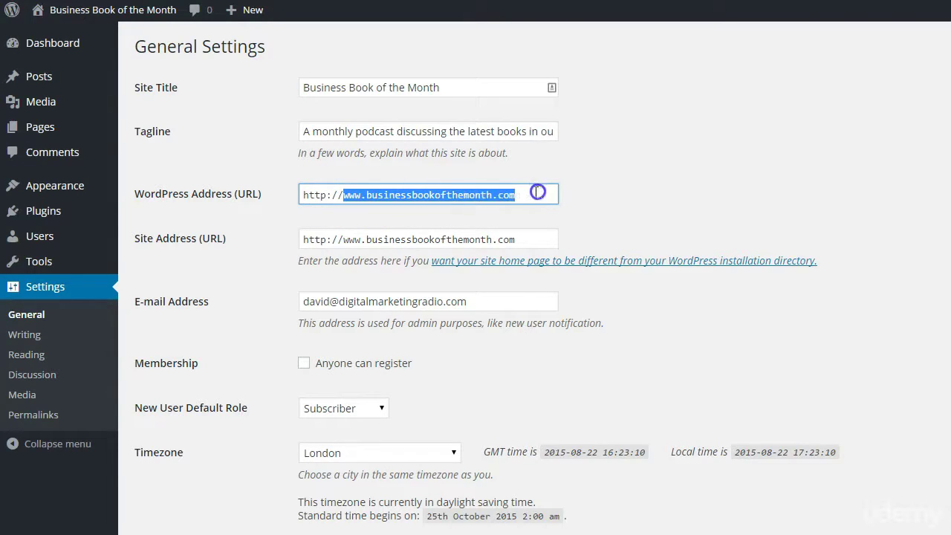
left_click(530, 194)
left_click(396, 195)
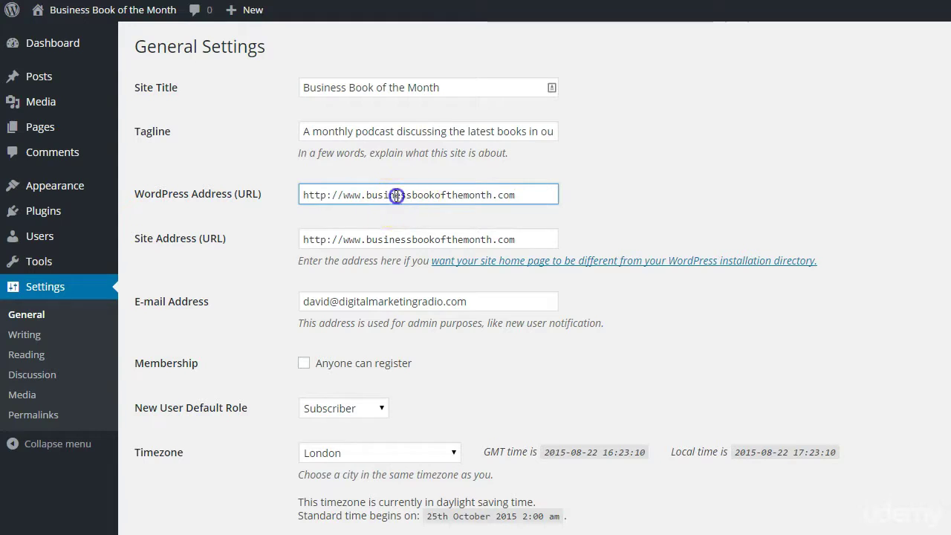
left_click_drag(521, 198, 278, 203)
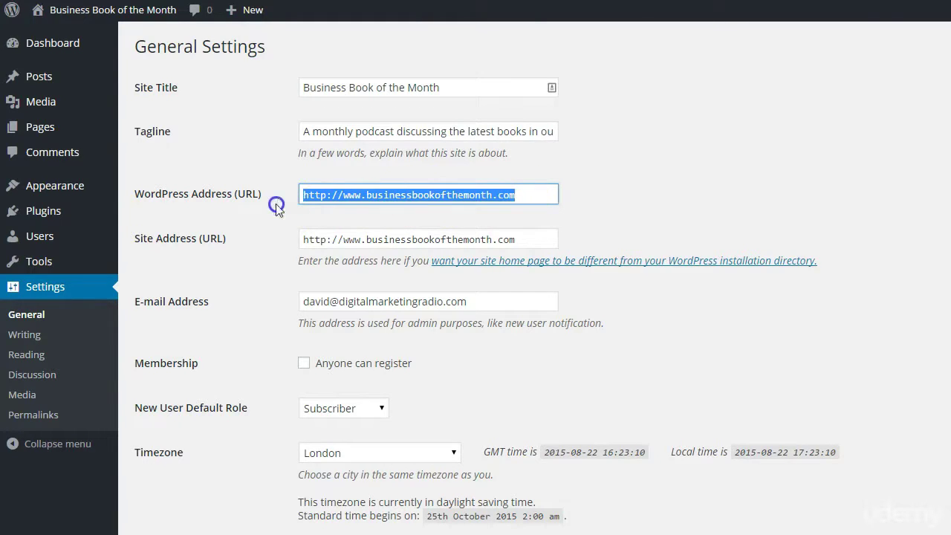
left_click(167, 10)
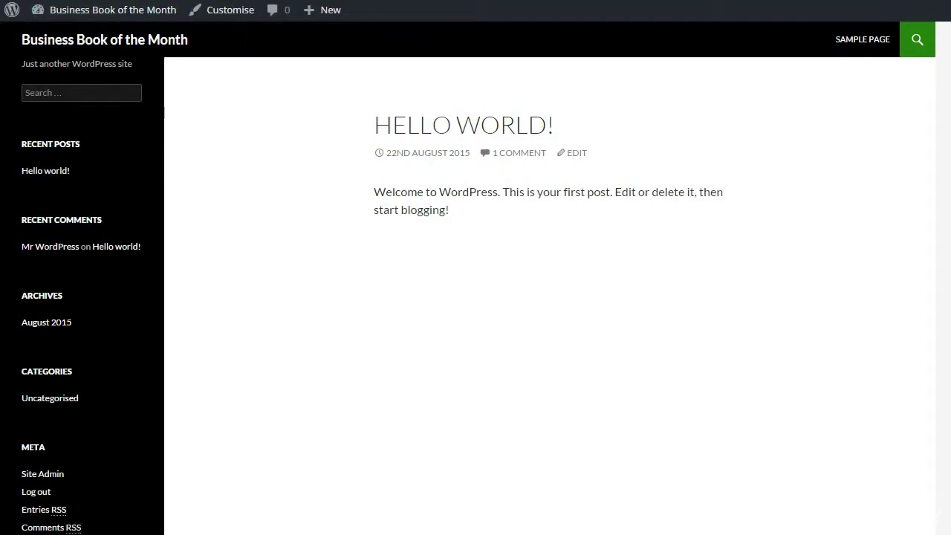
mouse_move(166, 8)
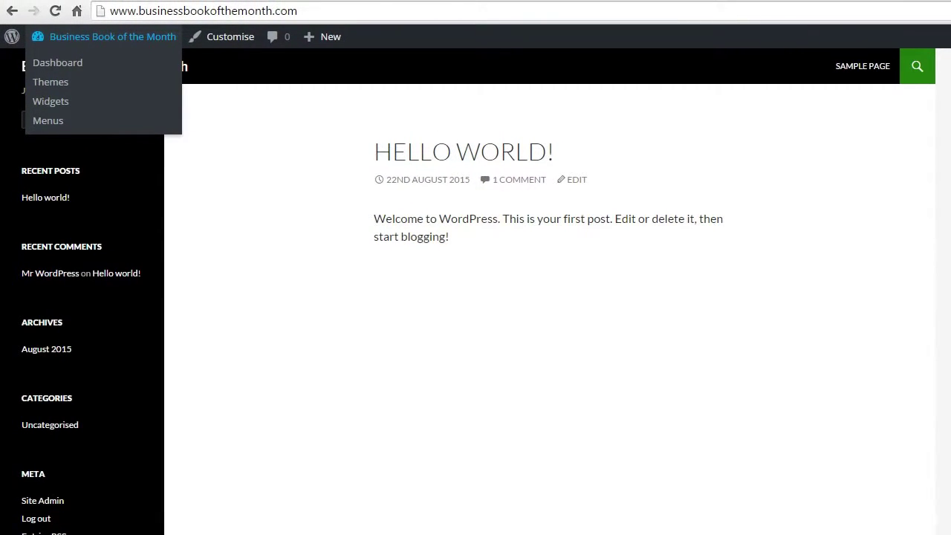
left_click_drag(139, 10, 81, 6)
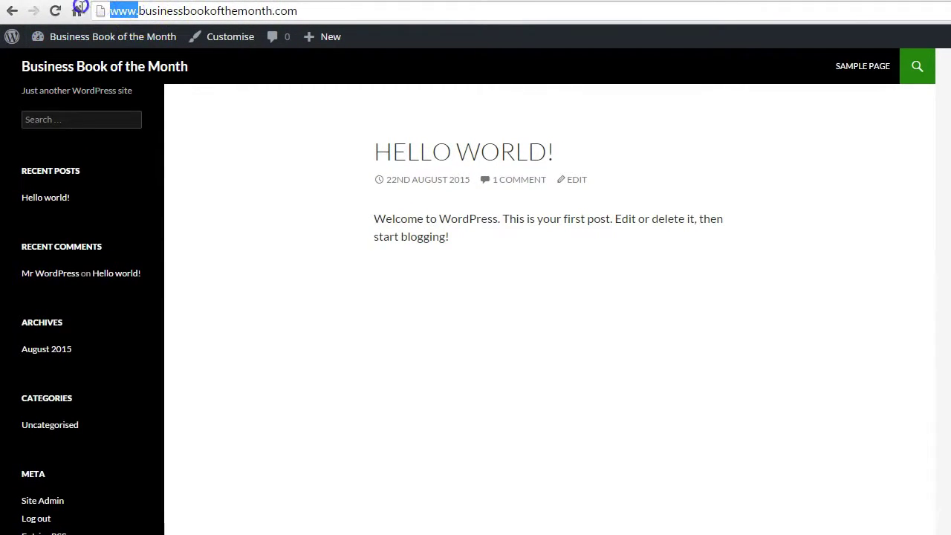
key("BackSpace")
key("Return")
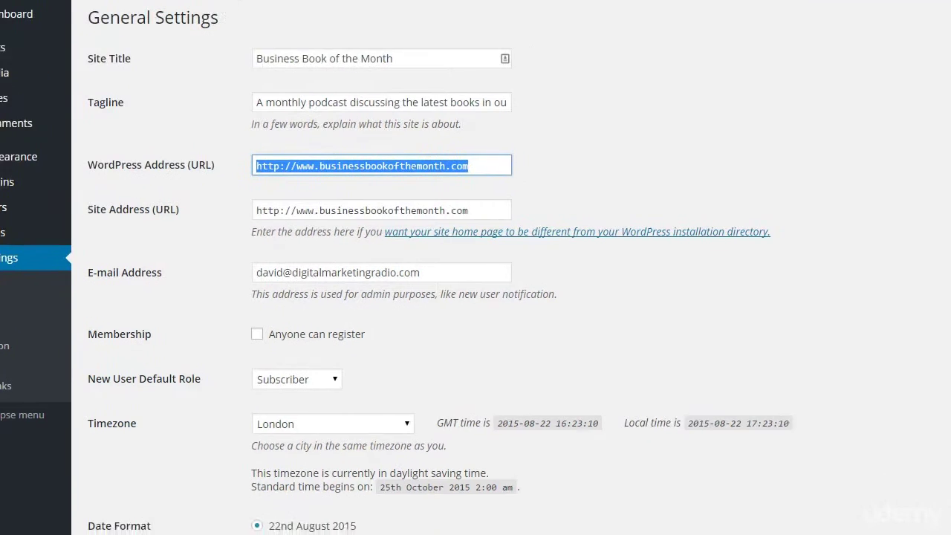
Return to the General Settings and compare the Site Address (URL) with the WordPress Address (URL).
left_click(339, 196)
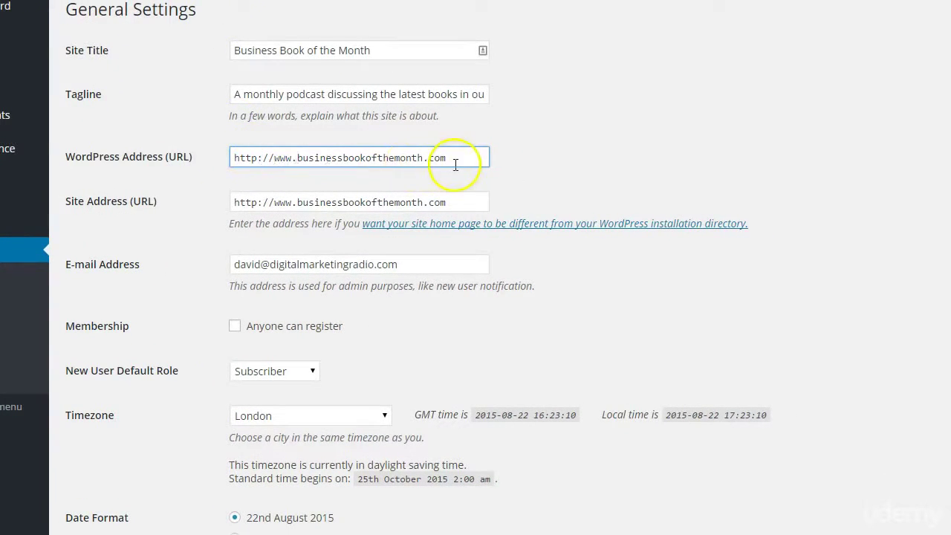
double_click(417, 202)
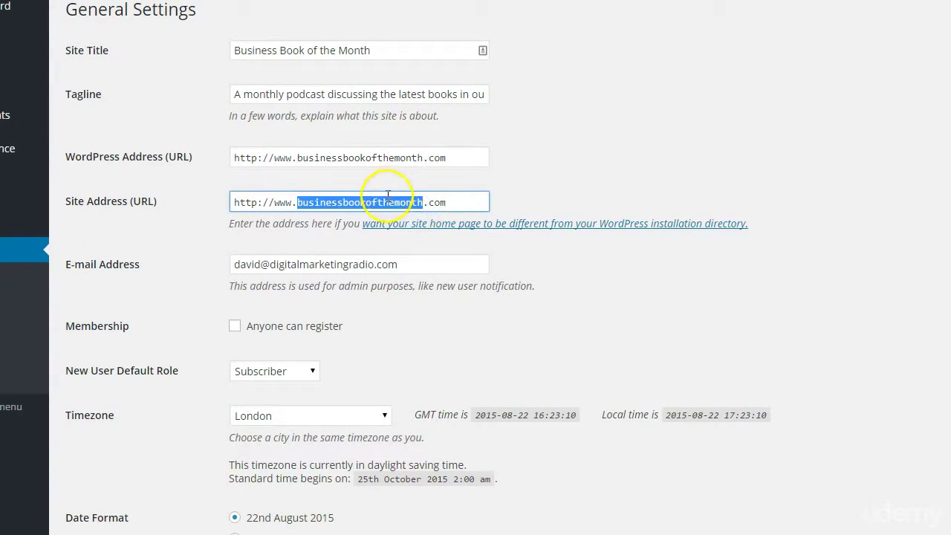
left_click(388, 200)
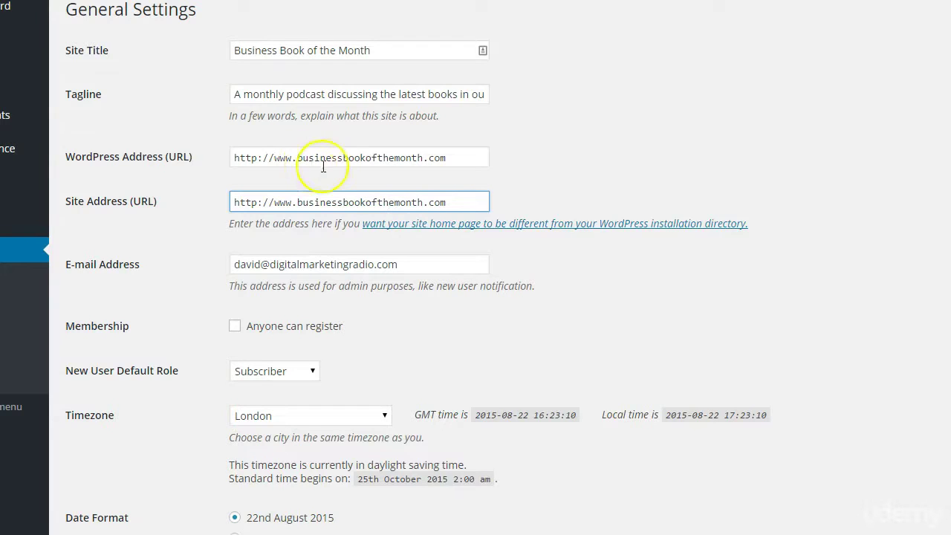
left_click(373, 202)
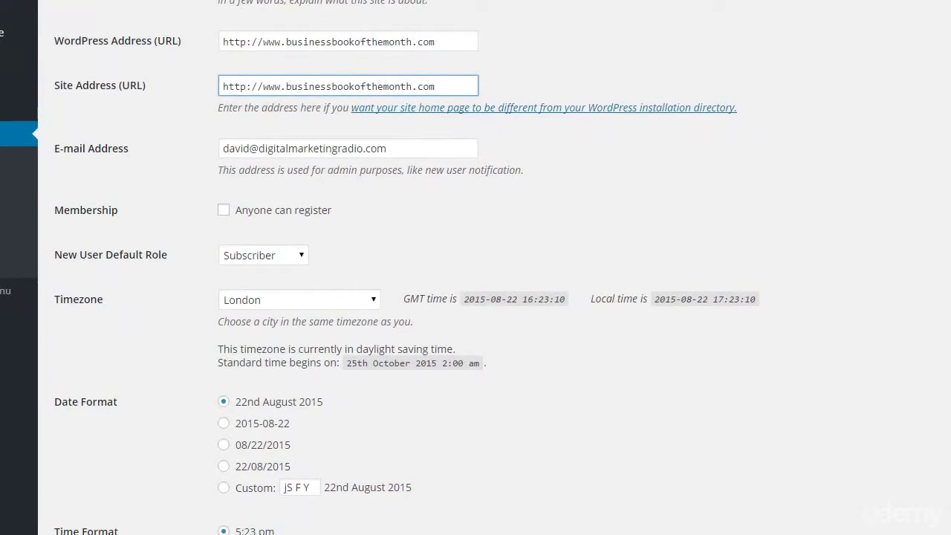
Review the remaining General Settings, from membership, timezone and date format to the site language, and recheck the WordPress Address (URL).
scroll(439, 163, "down", 2)
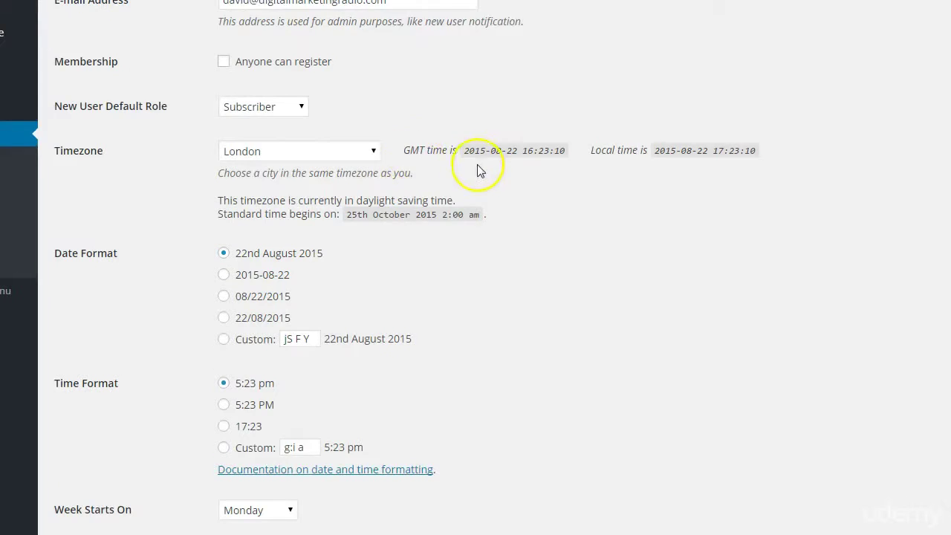
scroll(476, 170, "down", 1)
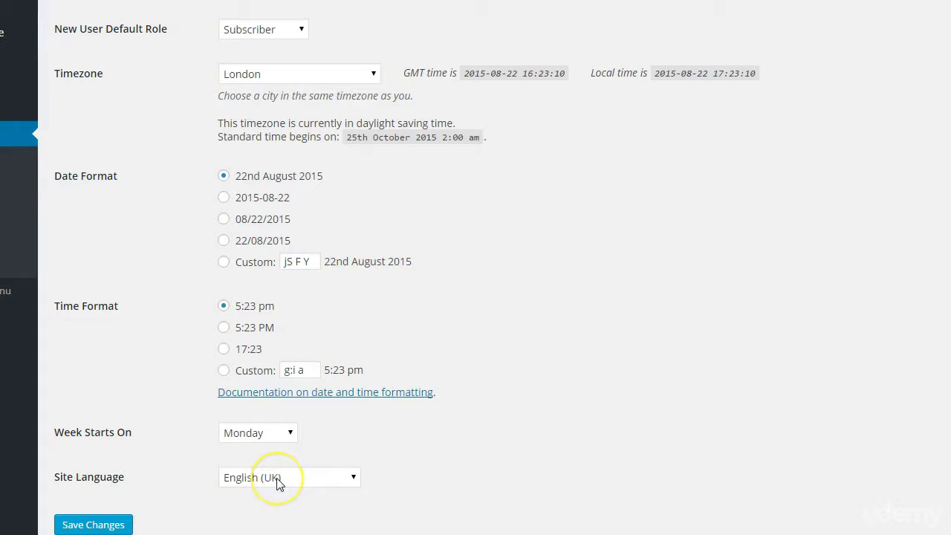
scroll(279, 483, "up", 3)
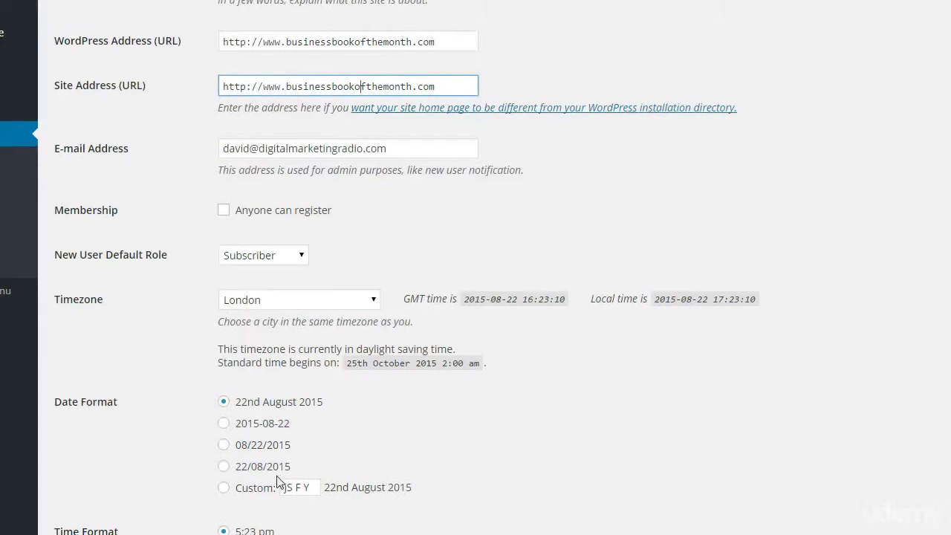
left_click(371, 10)
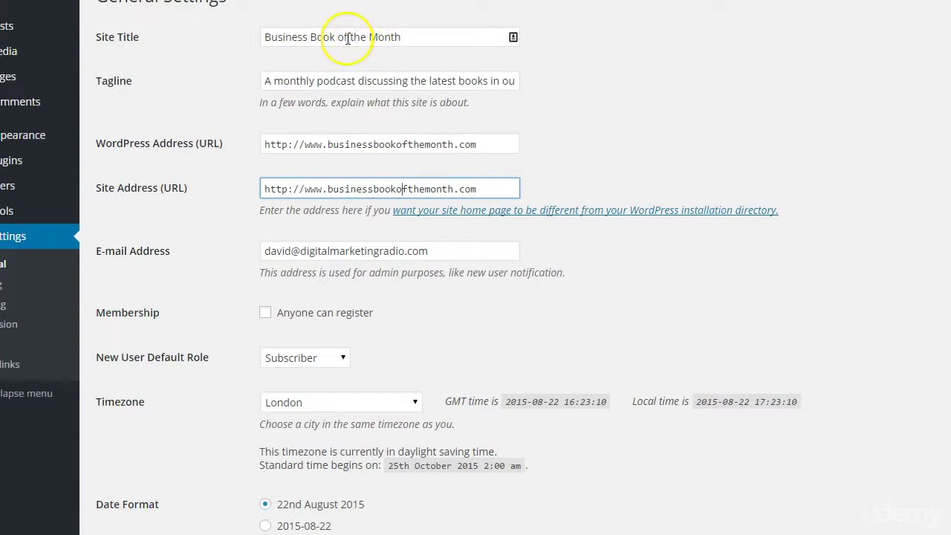
left_click(306, 144)
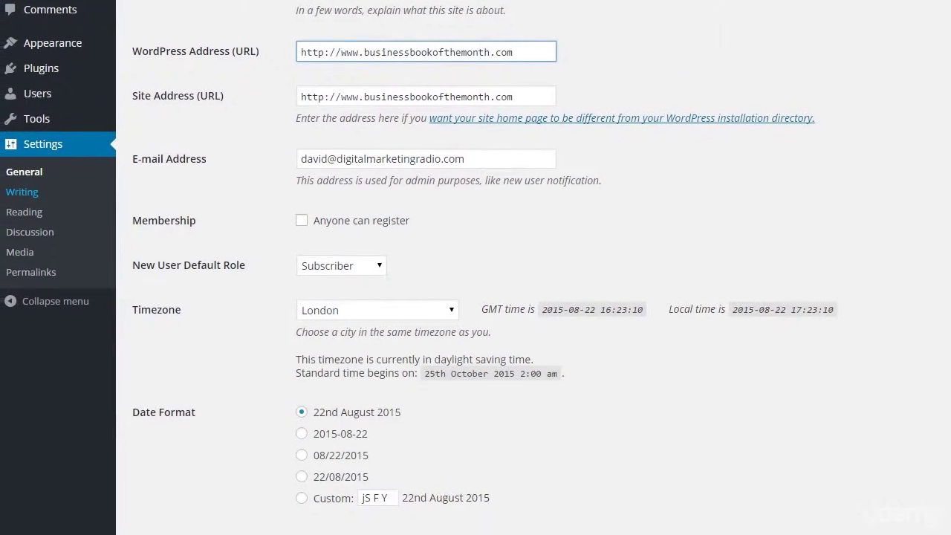
Open the Writing Settings and examine the available choices for the Default Post Category.
left_click(20, 193)
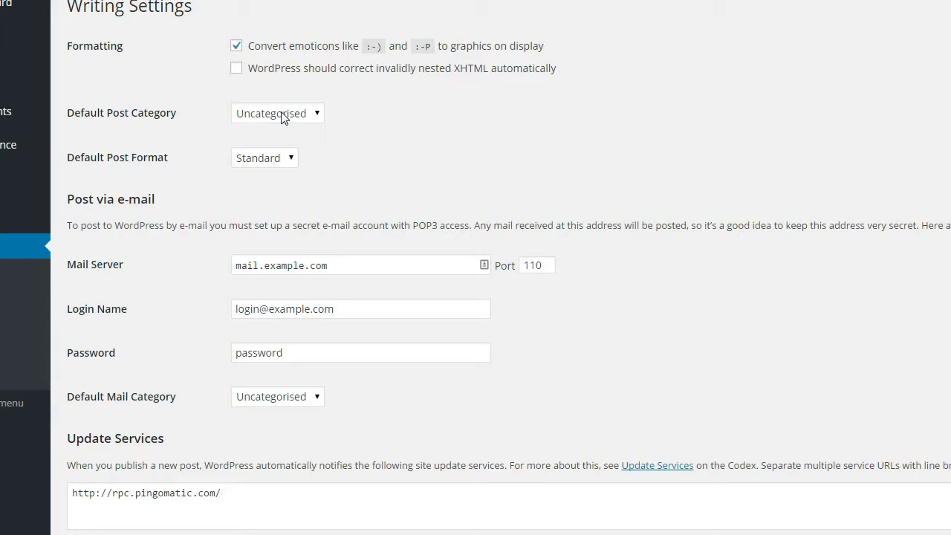
mouse_move(19, 144)
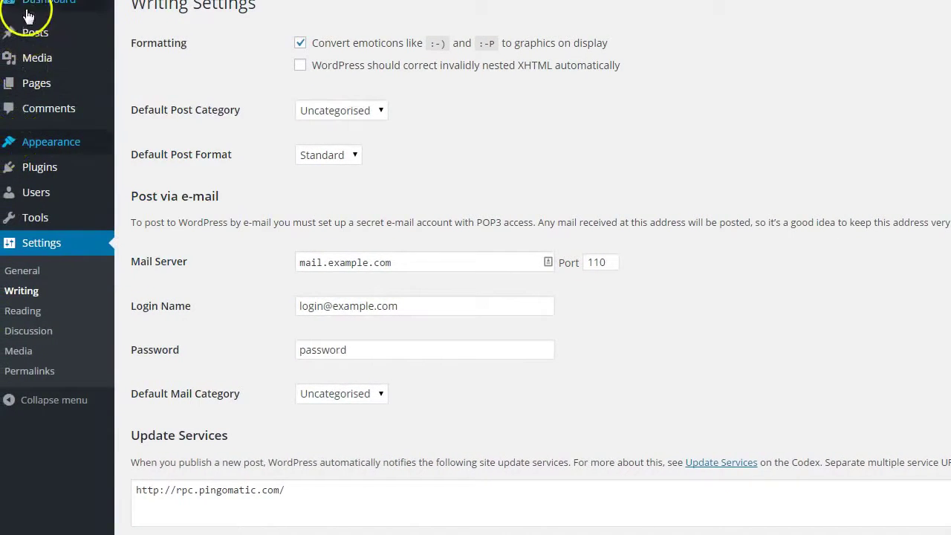
mouse_move(0, 43)
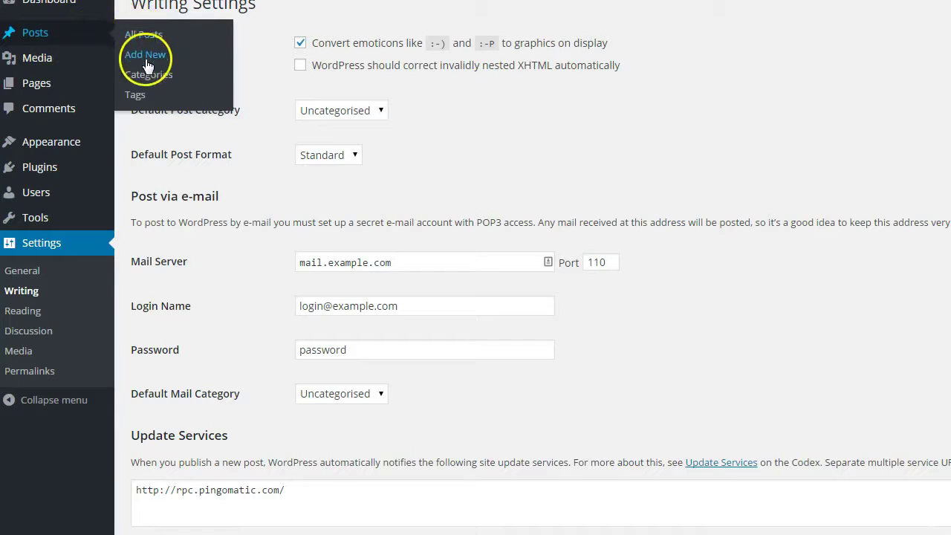
left_click(371, 119)
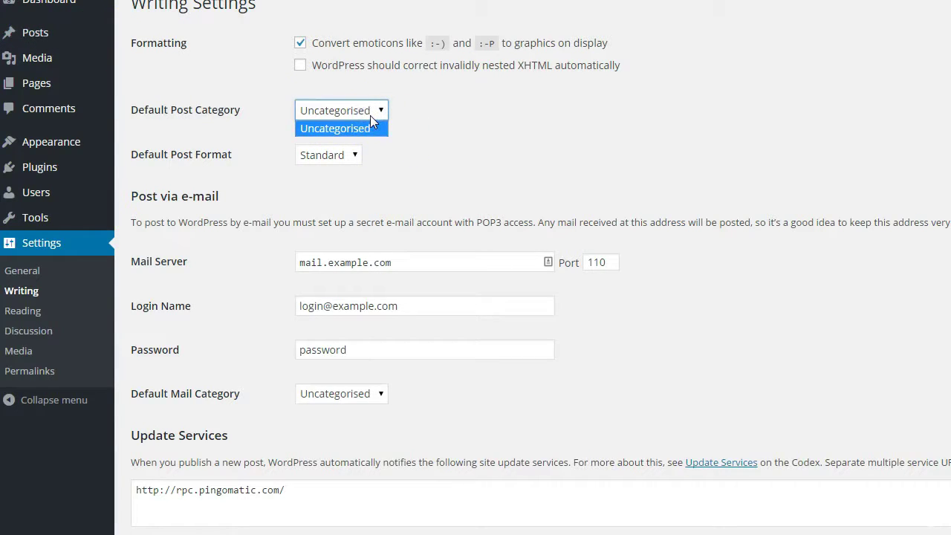
left_click(417, 138)
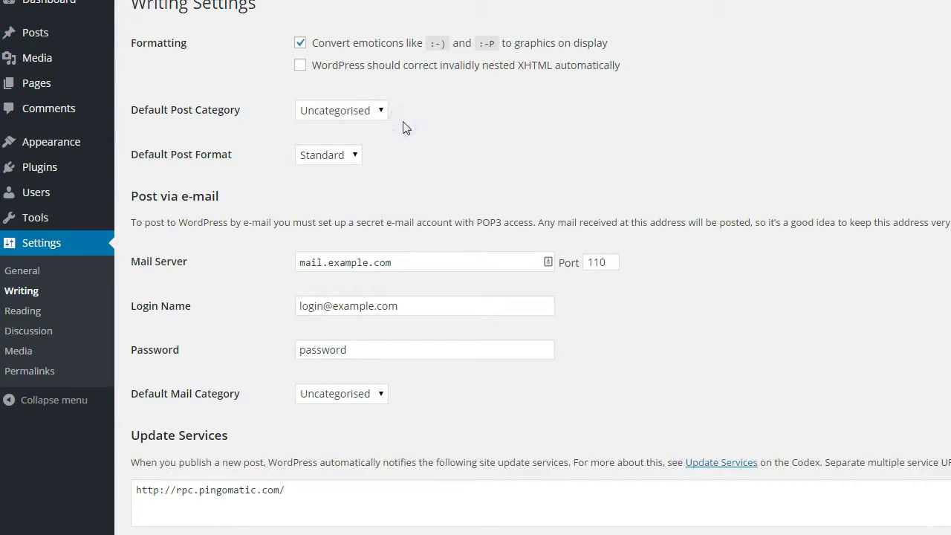
left_click(407, 130)
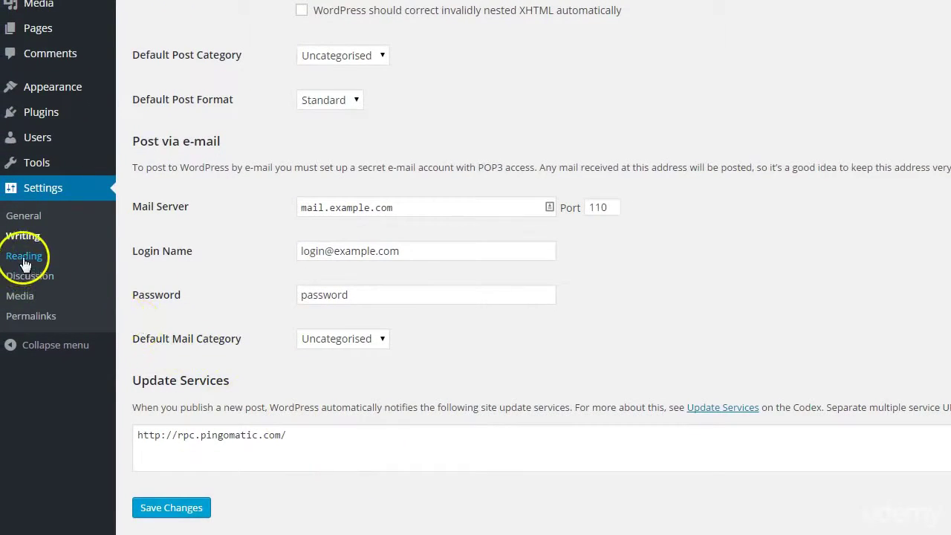
Open the Reading Settings and set the front page to display a static page.
left_click(24, 260)
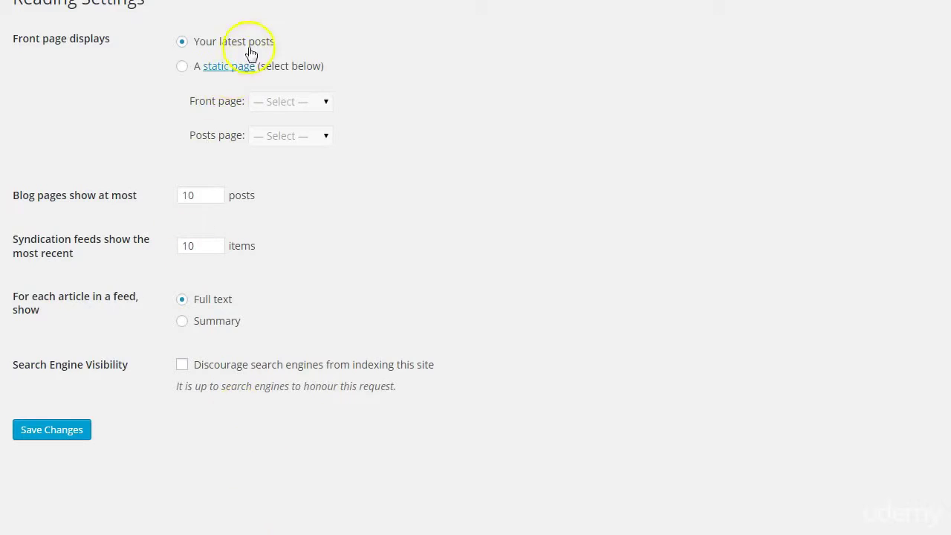
left_click(183, 67)
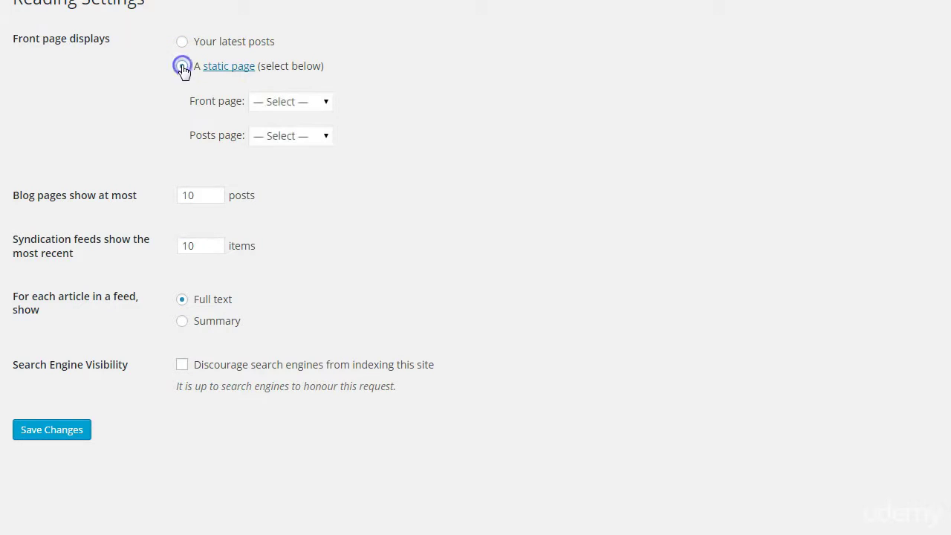
left_click(278, 134)
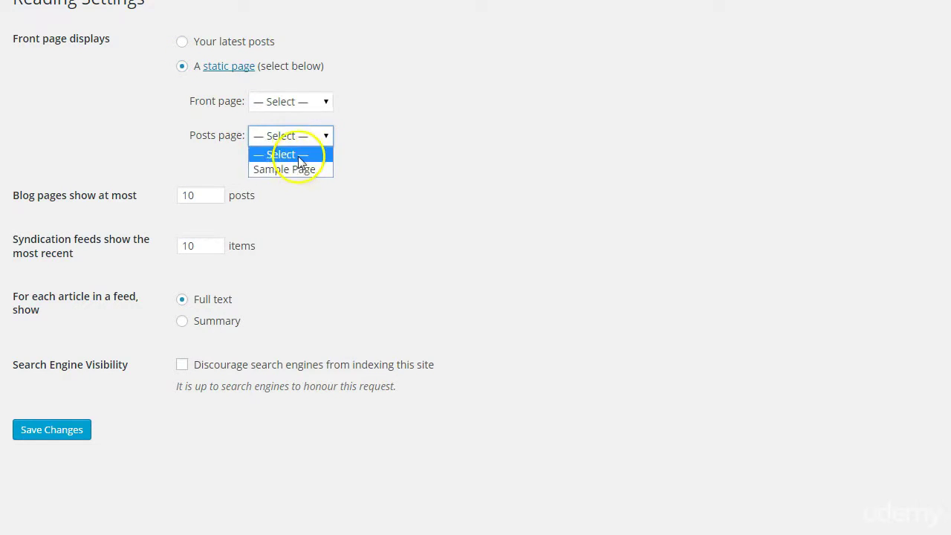
left_click(393, 148)
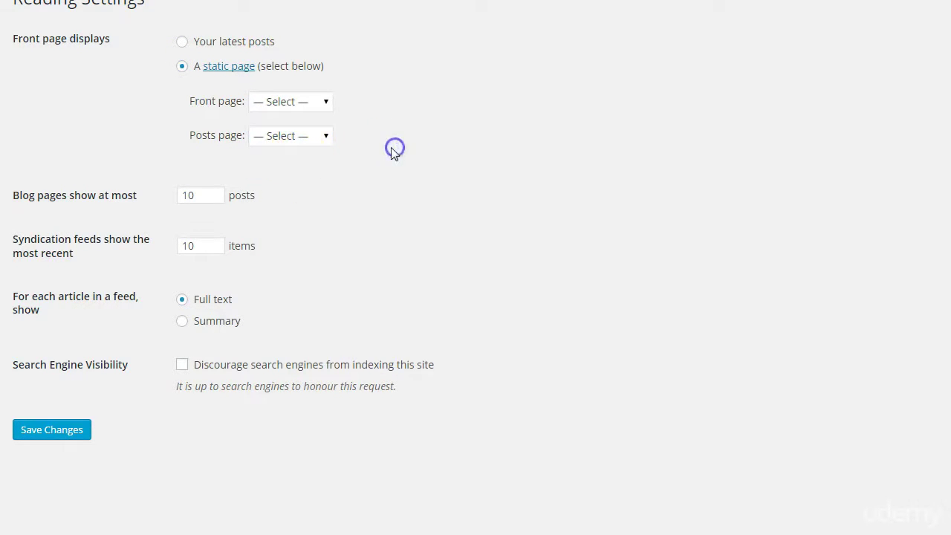
left_click(182, 42)
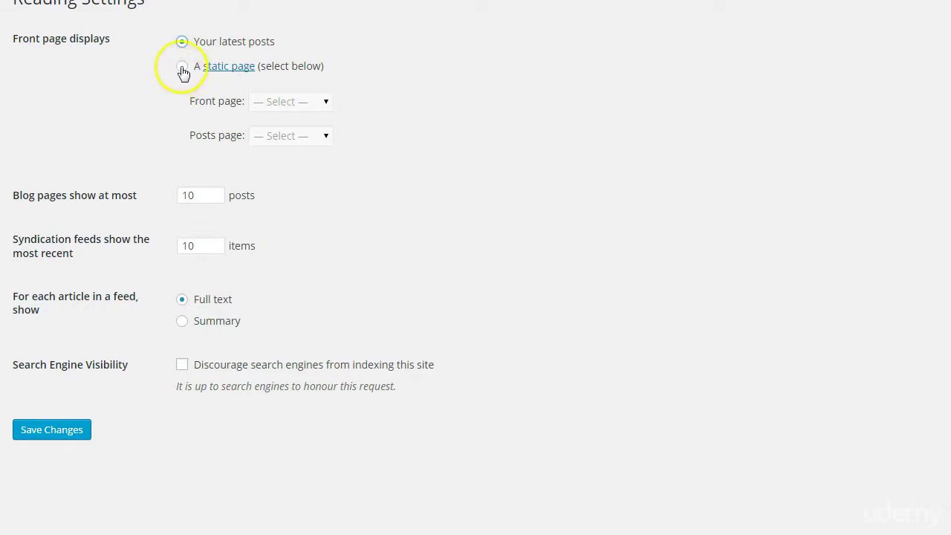
left_click(182, 66)
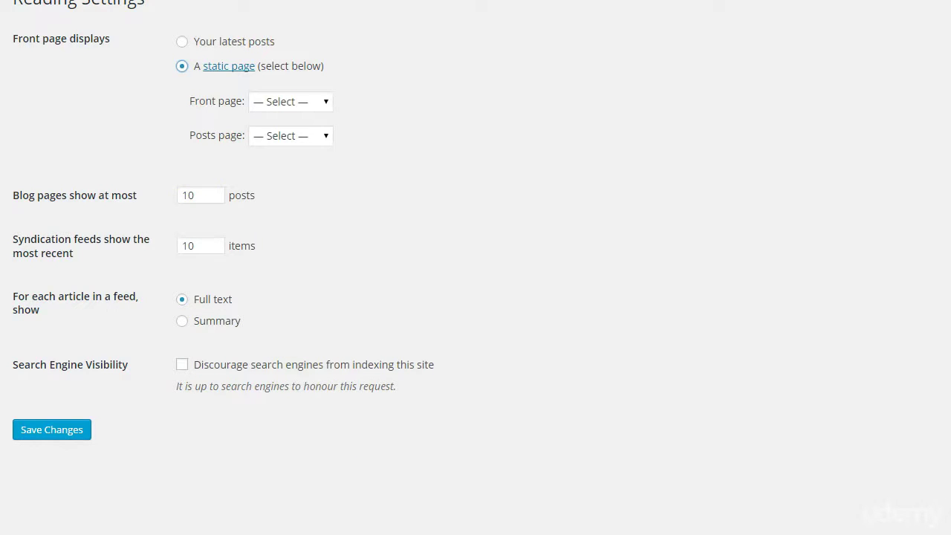
Check which pages can serve as the Posts page, review the feed item limit, and save the Reading Settings.
mouse_move(37, 87)
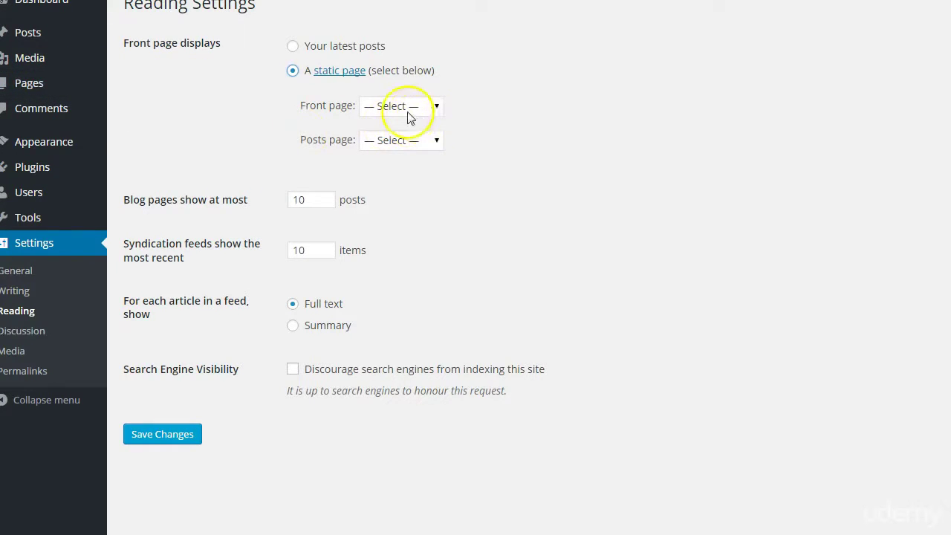
left_click(379, 141)
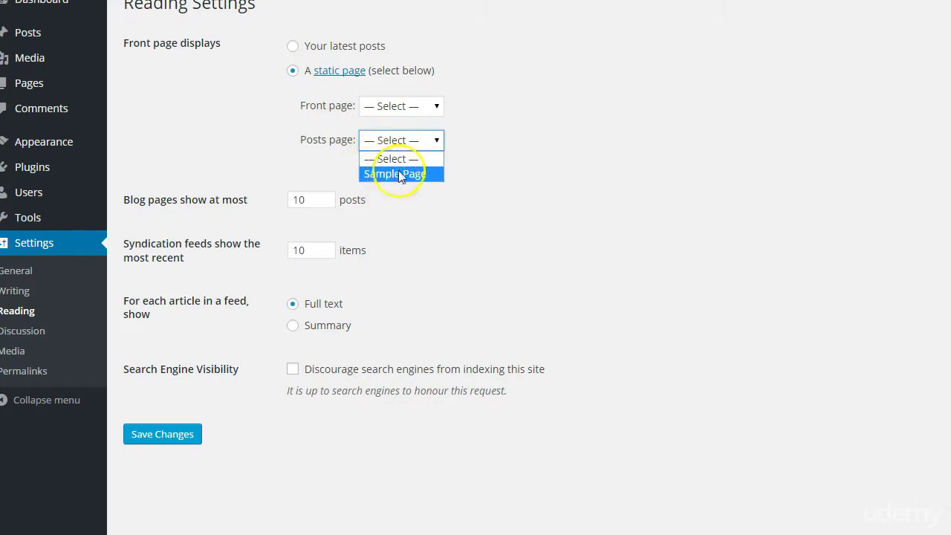
left_click(522, 169)
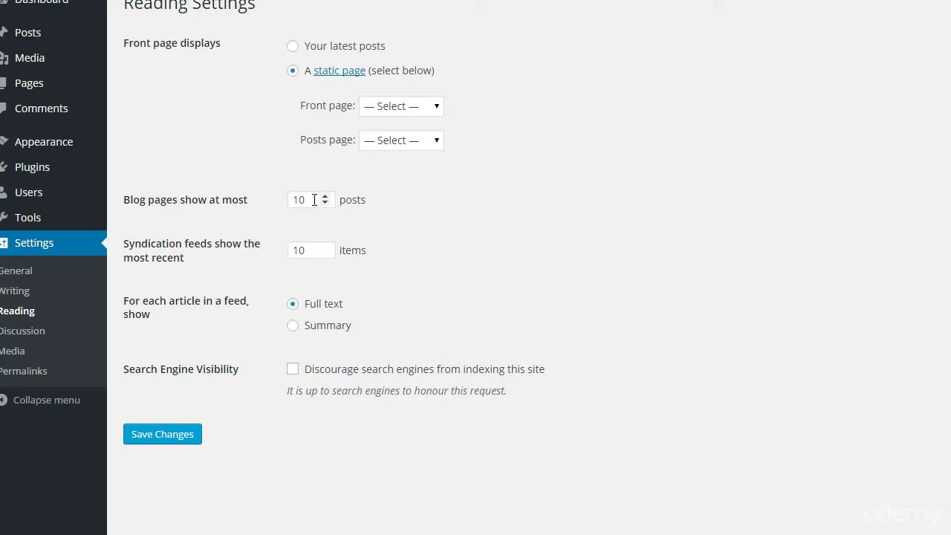
left_click(299, 249)
left_click(144, 440)
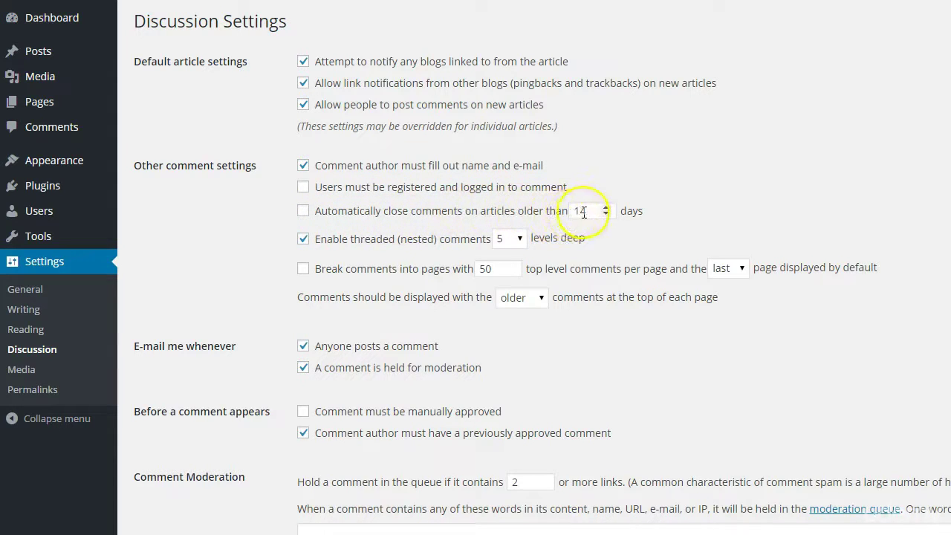
Review the Discussion Settings for closing comments on old articles and moderating comments with links, and open the Media Settings.
left_click(336, 214)
left_click(608, 215)
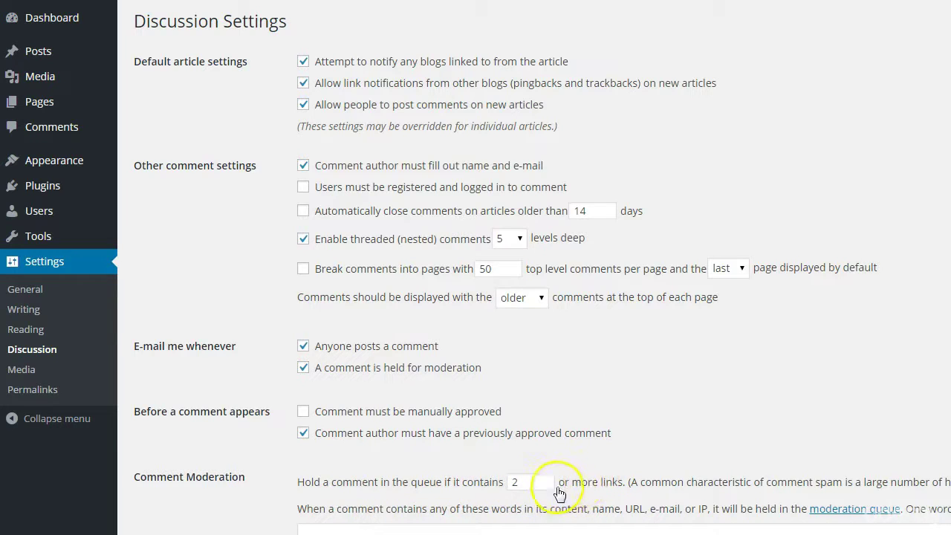
left_click(463, 494)
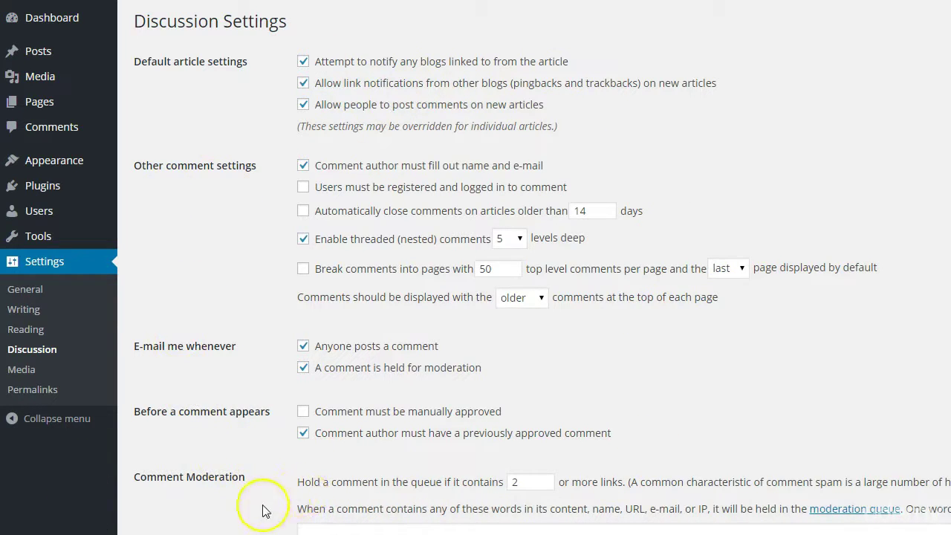
left_click(21, 372)
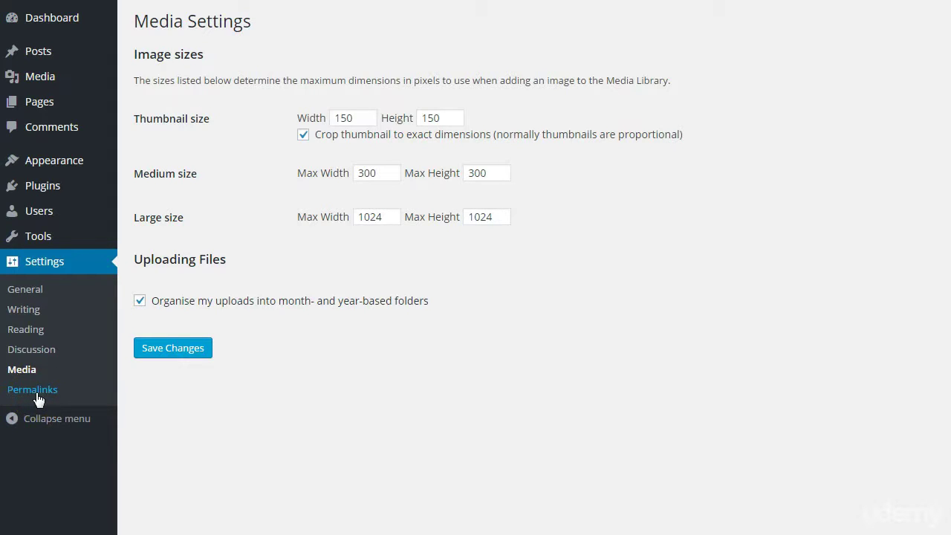
Set the permalink structure to Post name and save the Permalink Settings.
left_click(35, 391)
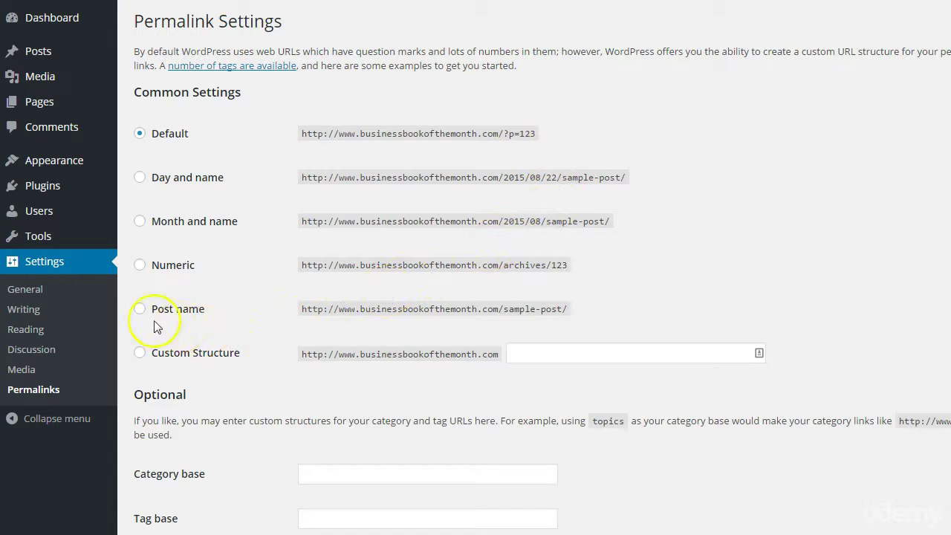
left_click(139, 309)
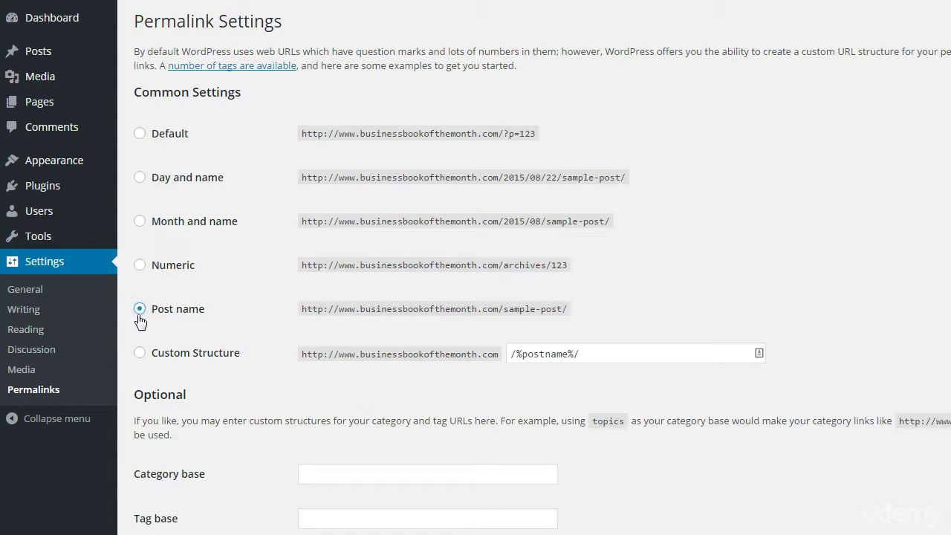
left_click(173, 312)
scroll(427, 520, "down", 1)
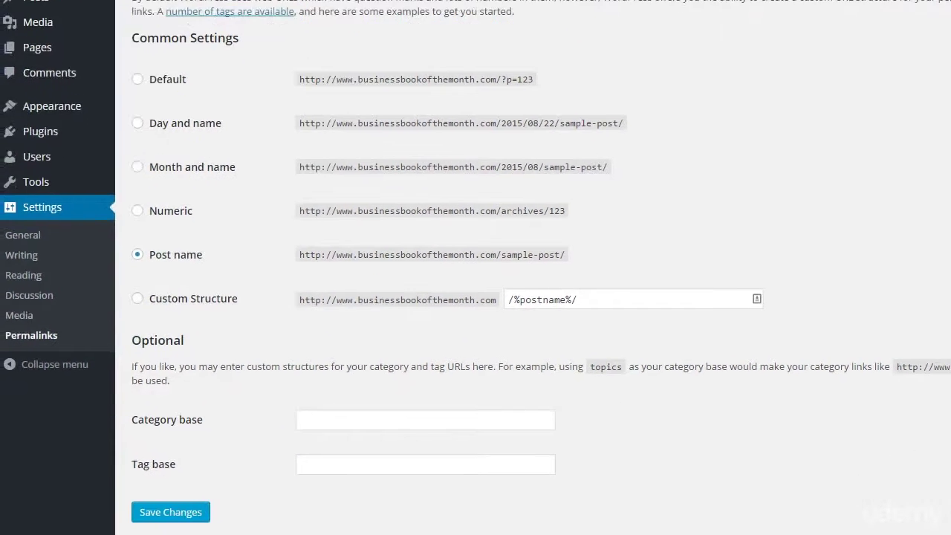
left_click(174, 512)
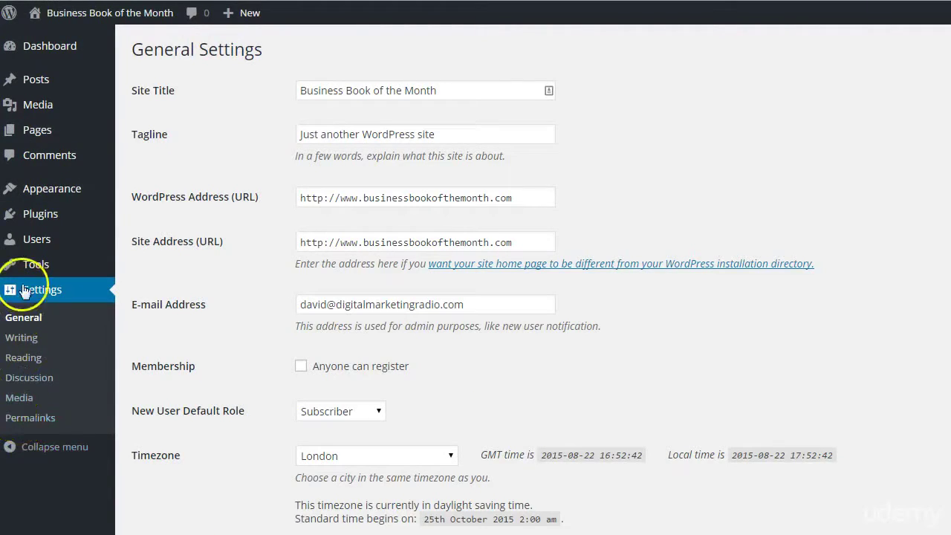
Open the administrator's profile from the list of all users.
mouse_move(26, 244)
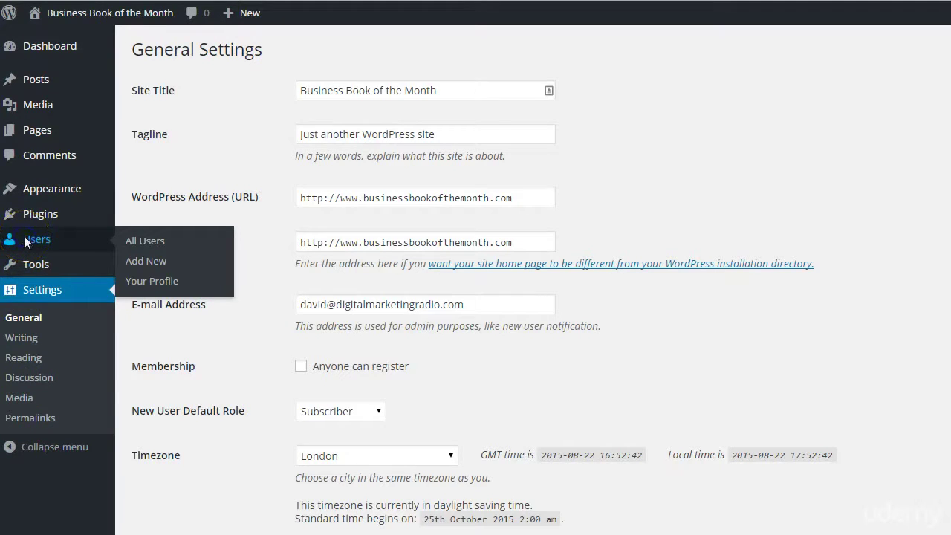
left_click(26, 242)
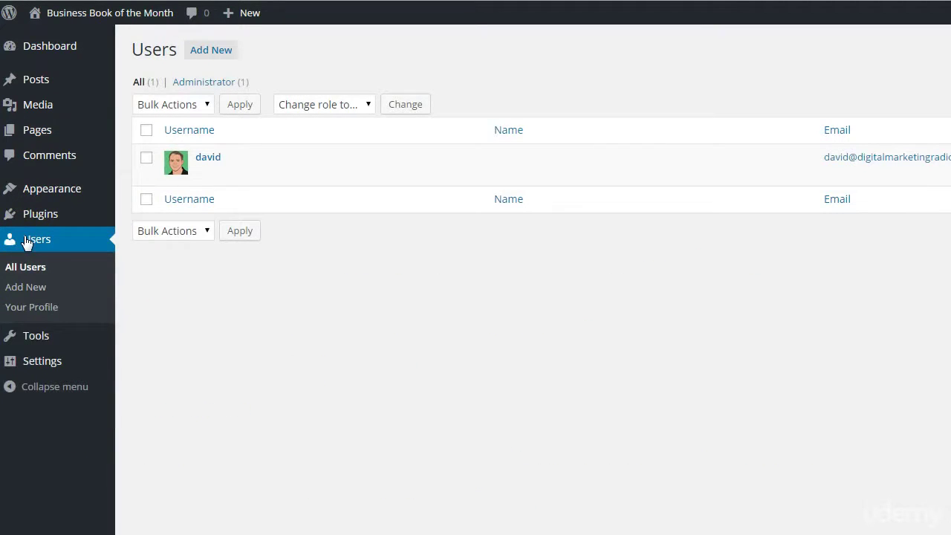
left_click(26, 244)
mouse_move(212, 176)
left_click(171, 166)
left_click(208, 158)
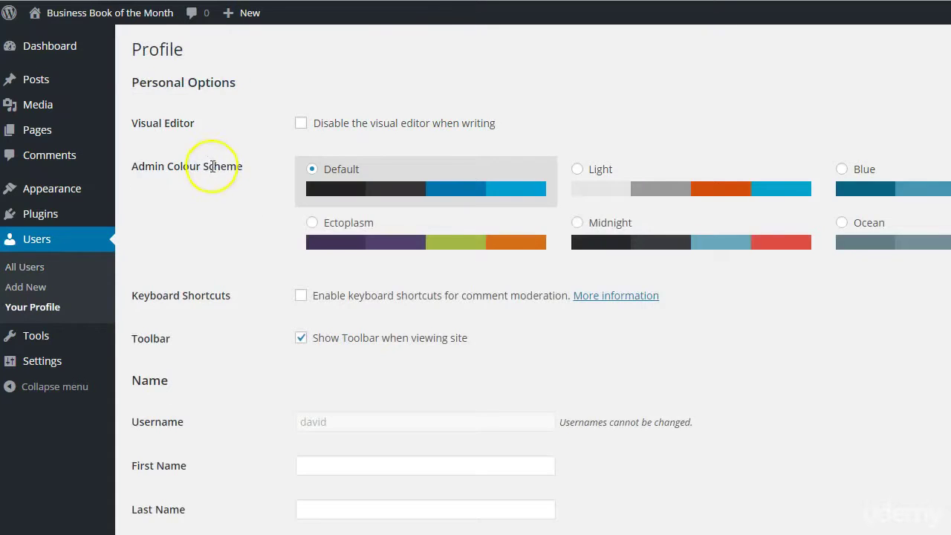
Fill in the administrator's first name and last name in the profile's Name section.
scroll(244, 291, "down", 2)
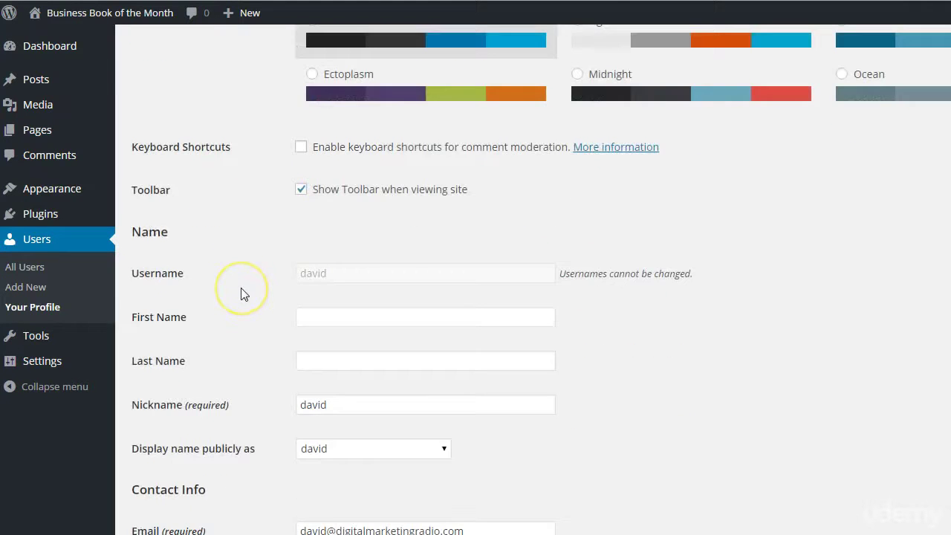
scroll(241, 290, "up", 2)
scroll(240, 289, "down", 4)
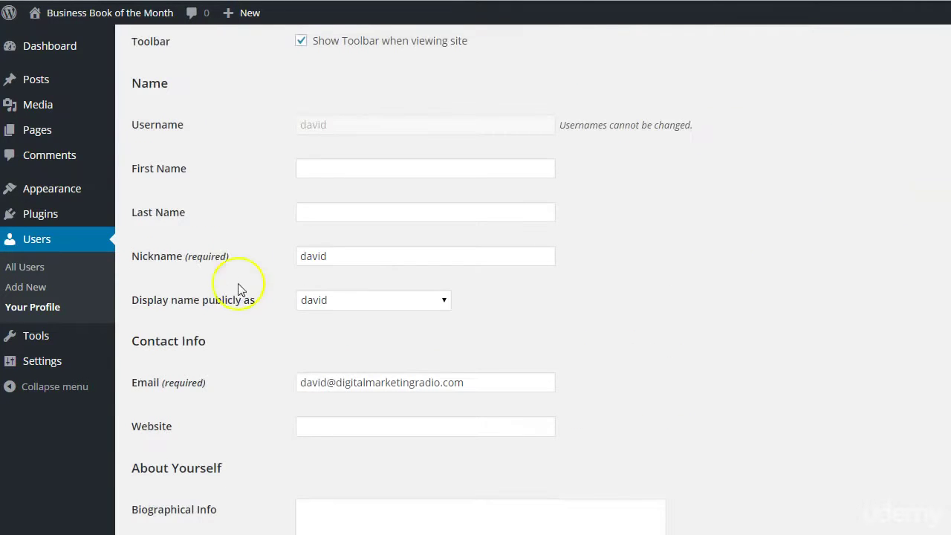
left_click(323, 167)
left_click(319, 192)
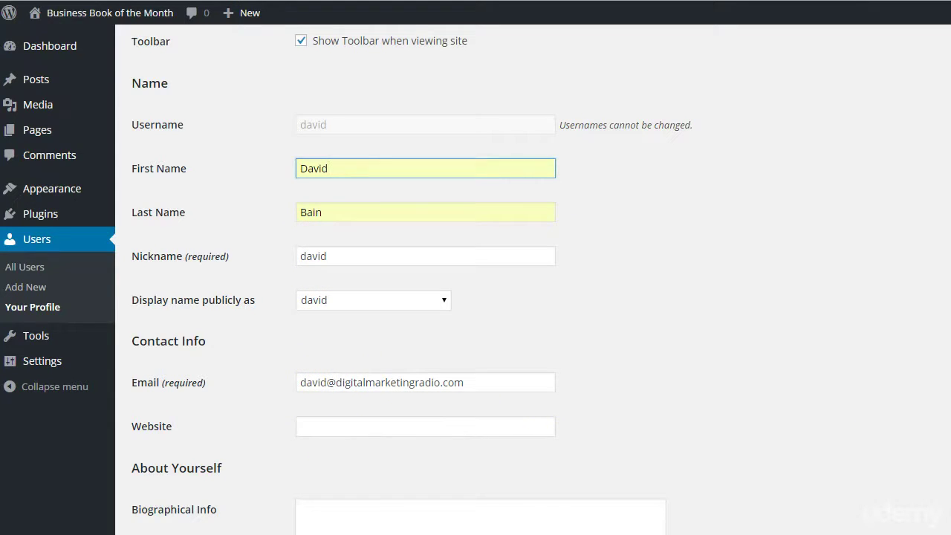
left_click_drag(950, 242, 855, 242)
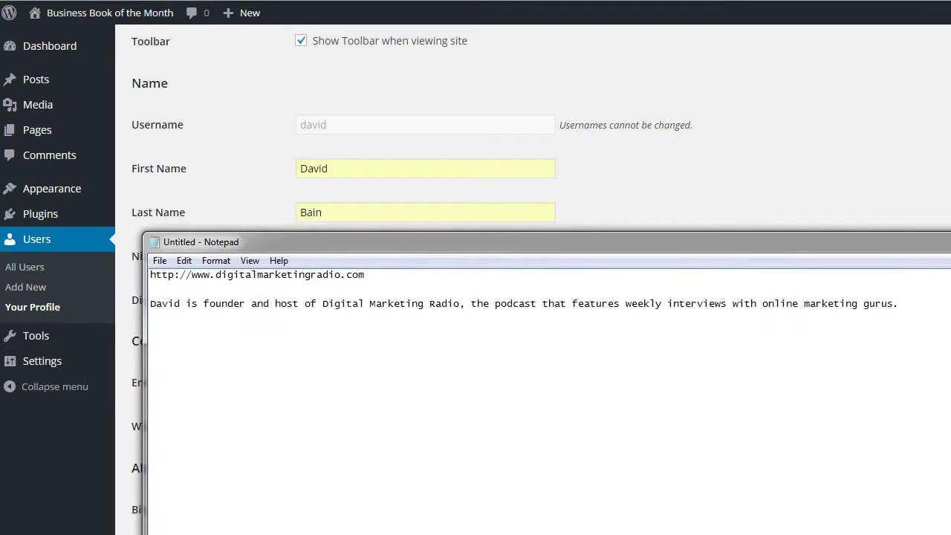
left_click_drag(364, 274, 38, 250)
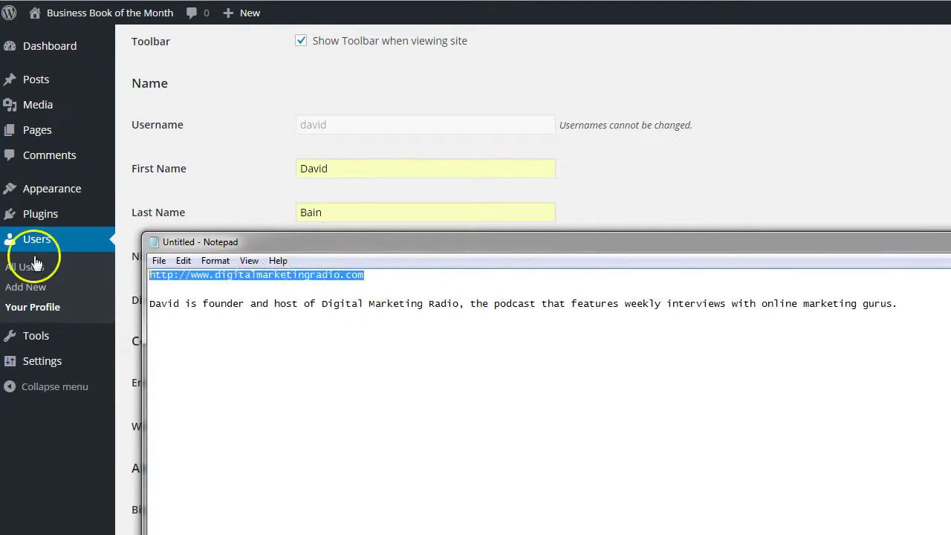
key("ctrl+c")
key("alt+Tab")
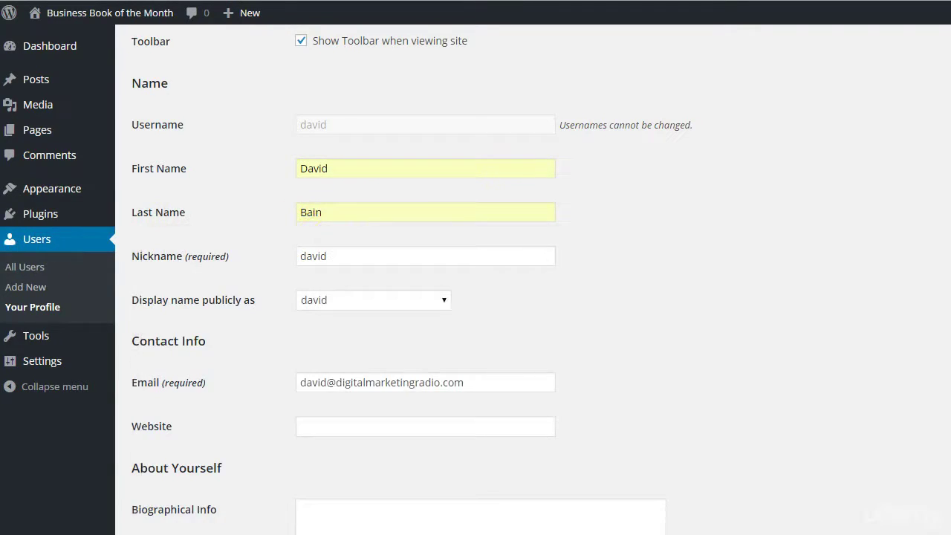
left_click(335, 426)
key("ctrl+v")
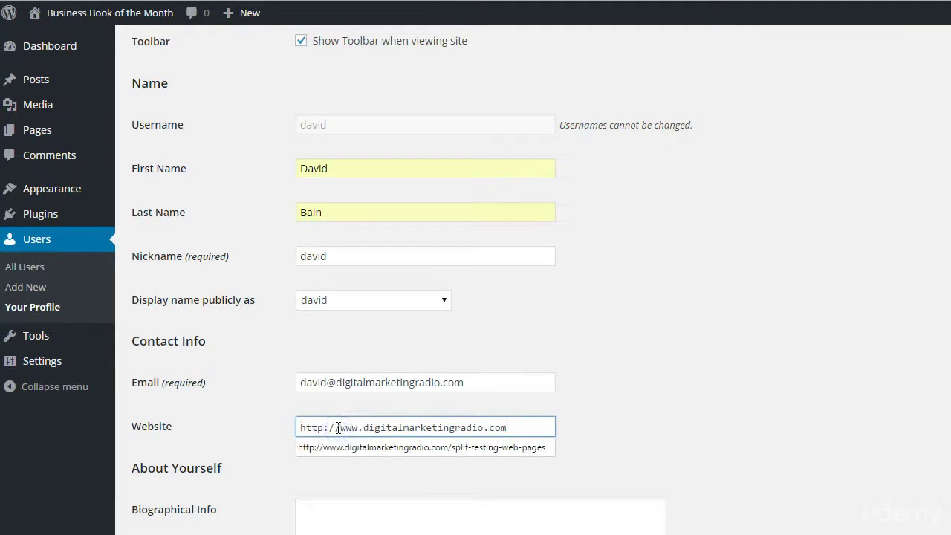
left_click(450, 493)
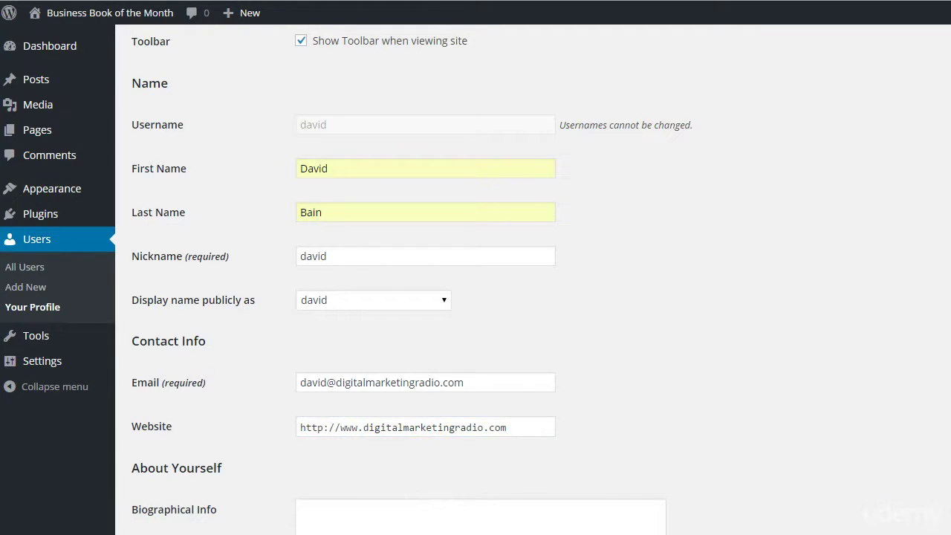
Copy the Digital Marketing Radio founder biography from the Notepad notes into Biographical Info, and remove the blank line before it.
key("alt+Tab")
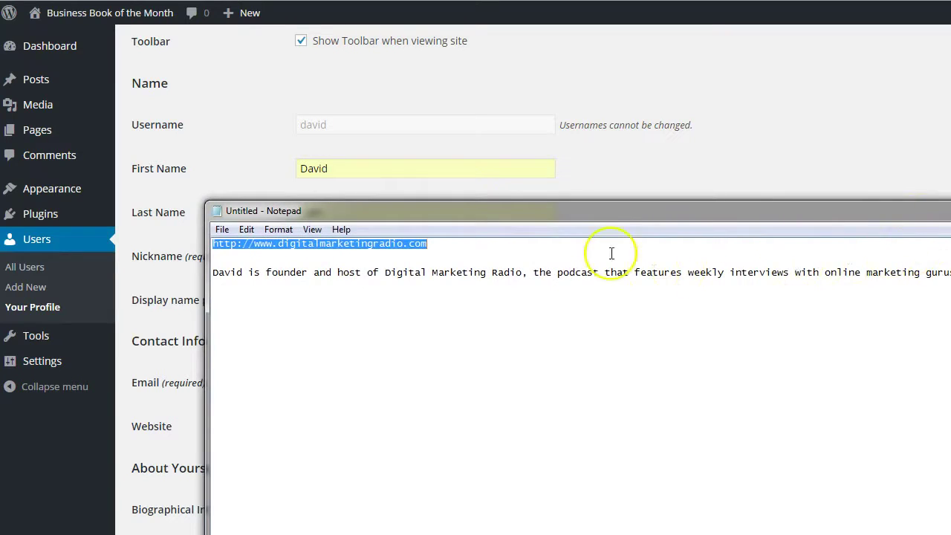
left_click_drag(565, 210, 448, 184)
left_click_drag(849, 246, 72, 241)
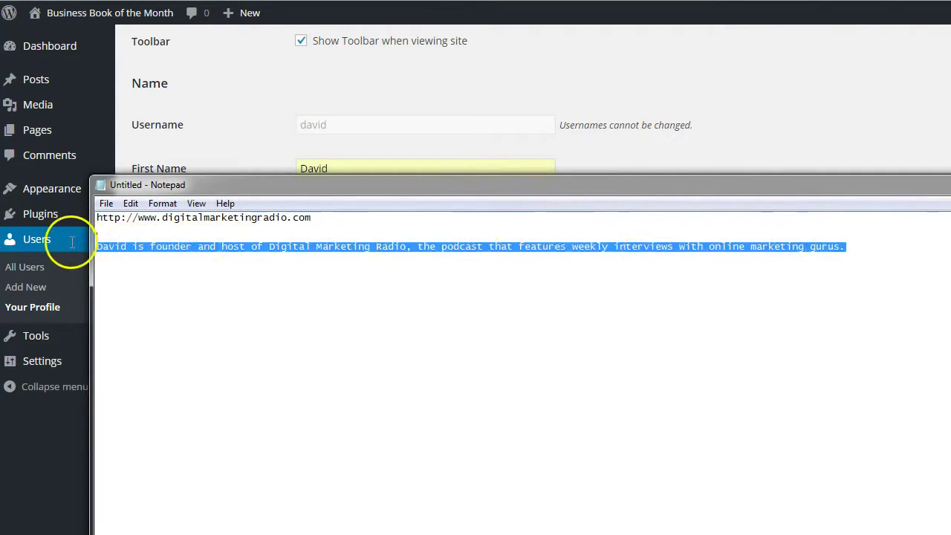
left_click(849, 132)
left_click(365, 516)
key("ctrl+v")
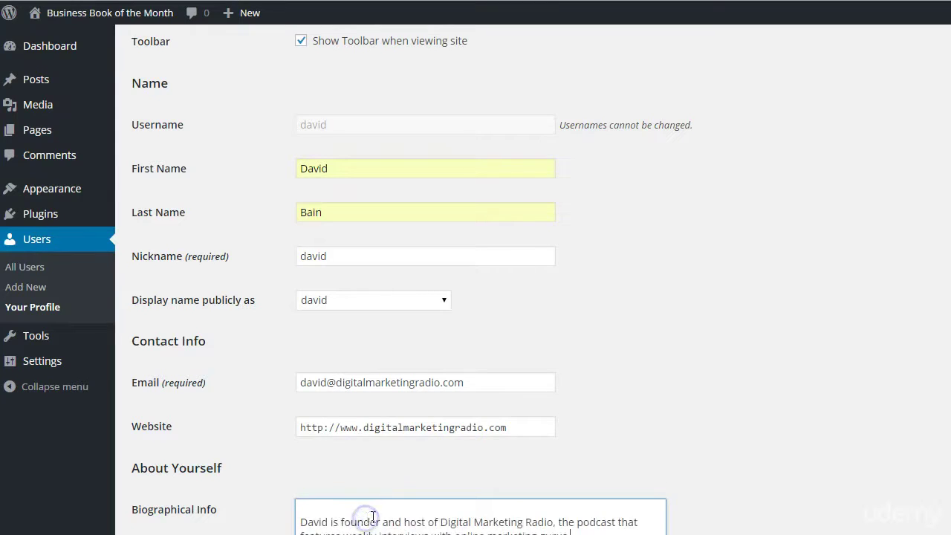
left_click(309, 523)
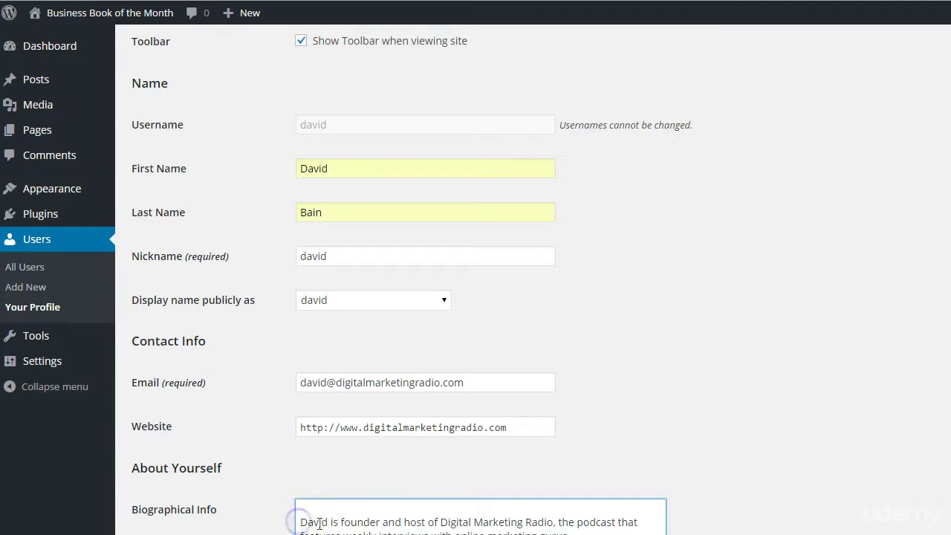
key("BackSpace")
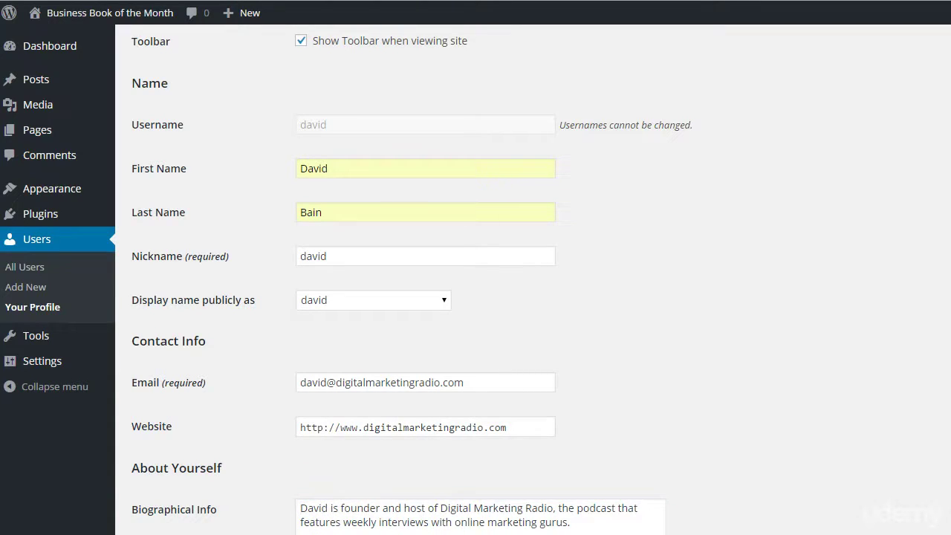
Check the completed profile from Personal Options through Account Management and save it by updating the profile.
scroll(532, 280, "down", 1)
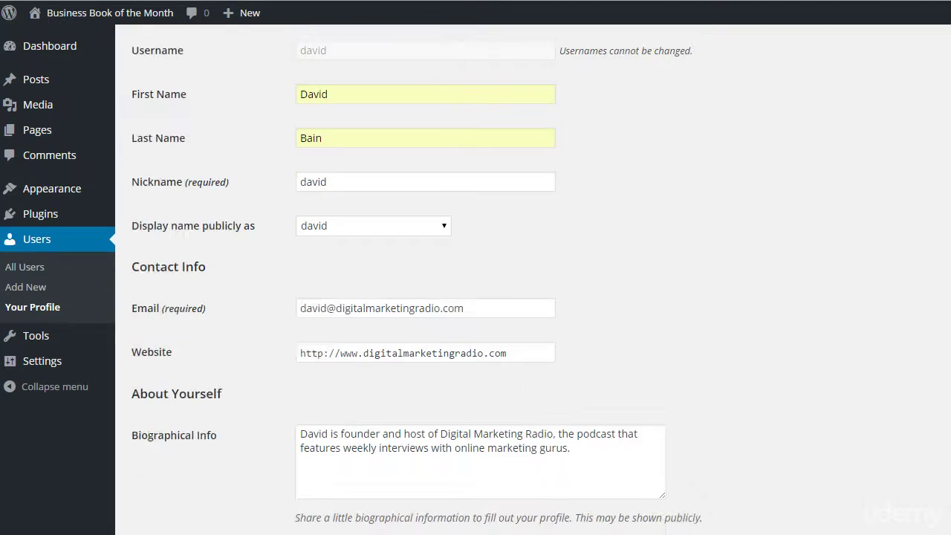
scroll(577, 492, "down", 1)
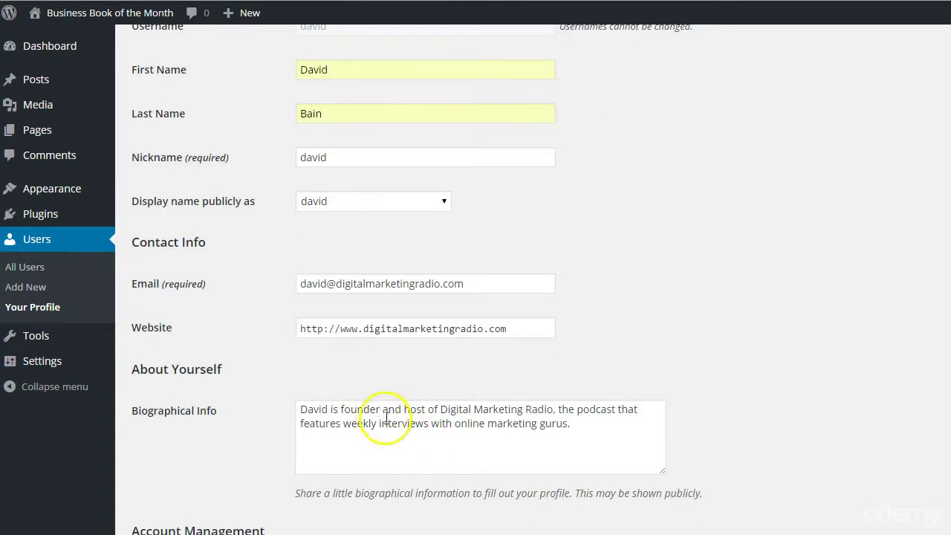
scroll(454, 474, "up", 5)
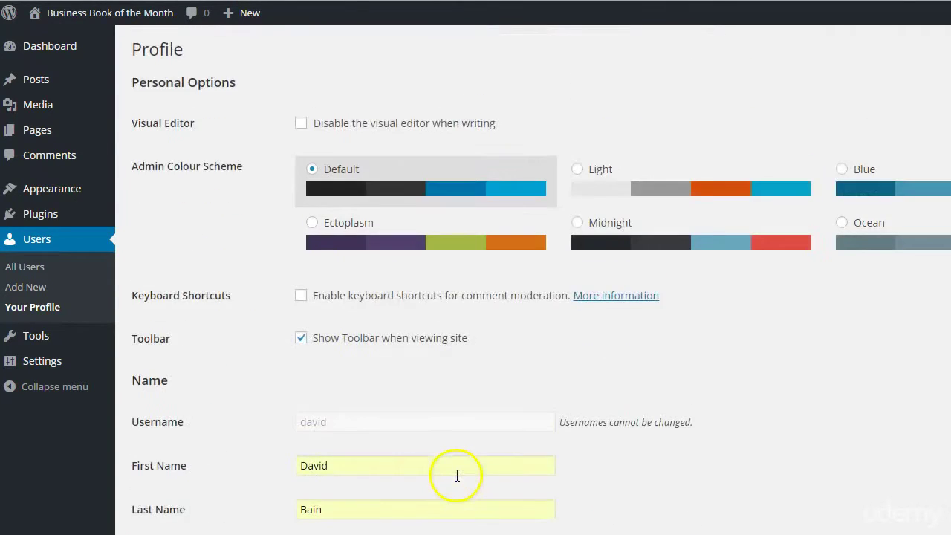
scroll(457, 475, "down", 5)
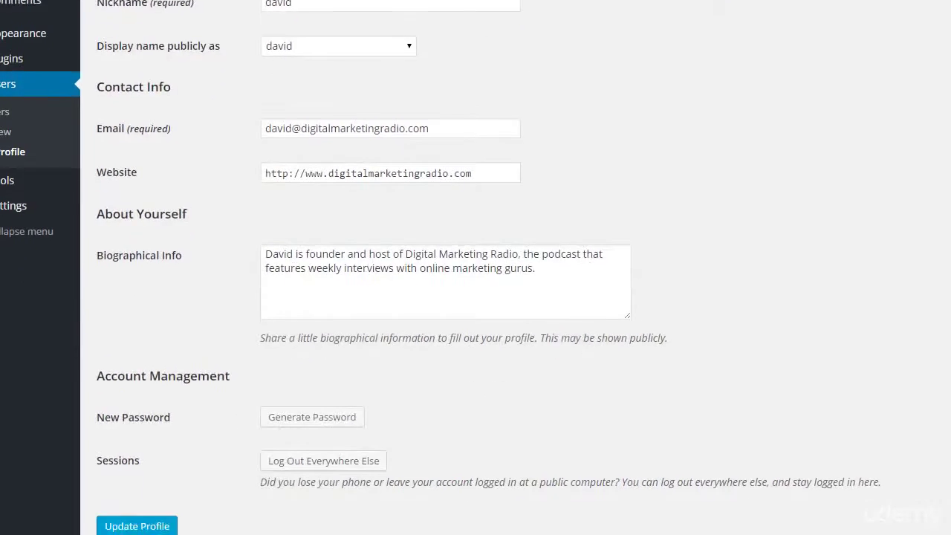
left_click(159, 523)
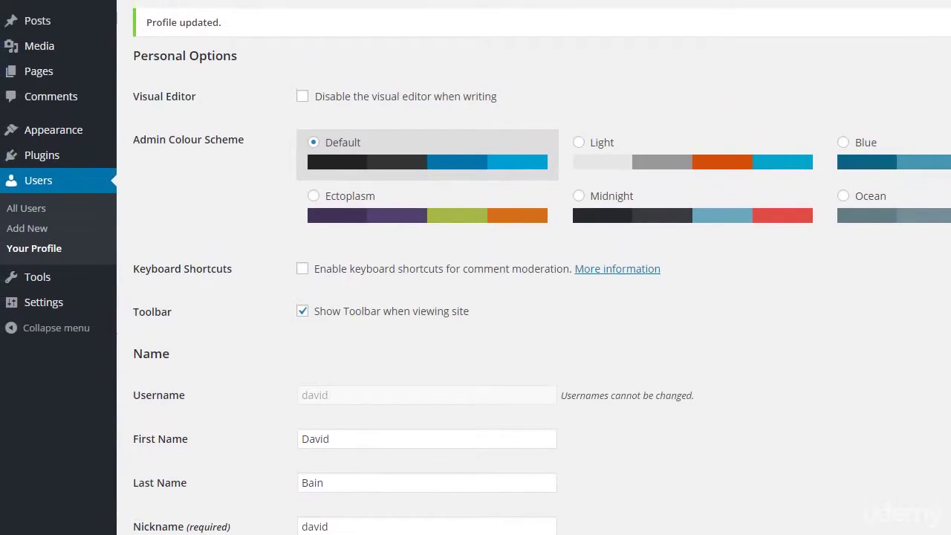
Open the Media Library and display its upload area for adding new files.
left_click(39, 47)
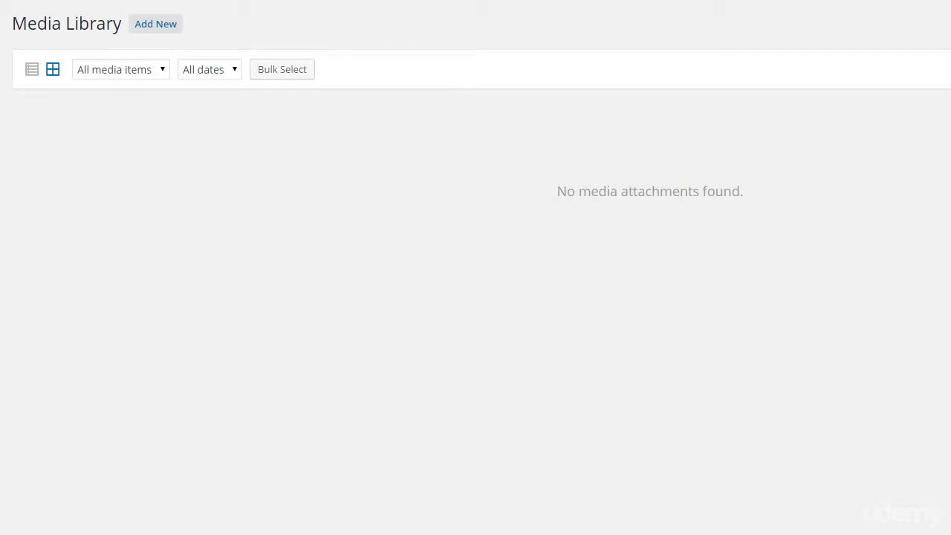
left_click(152, 25)
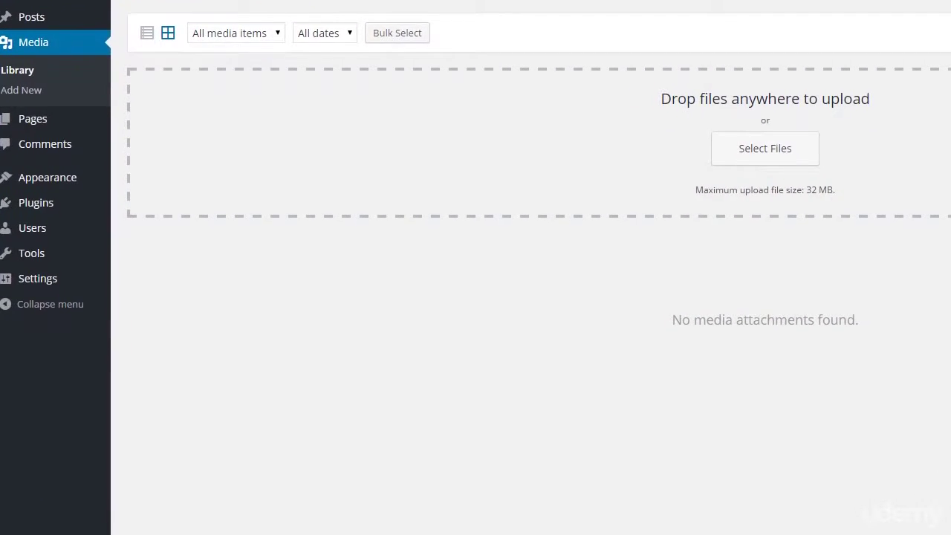
Open the Comments list and view the moderation options and reply editor for the sample comment by Mr WordPress.
left_click(58, 146)
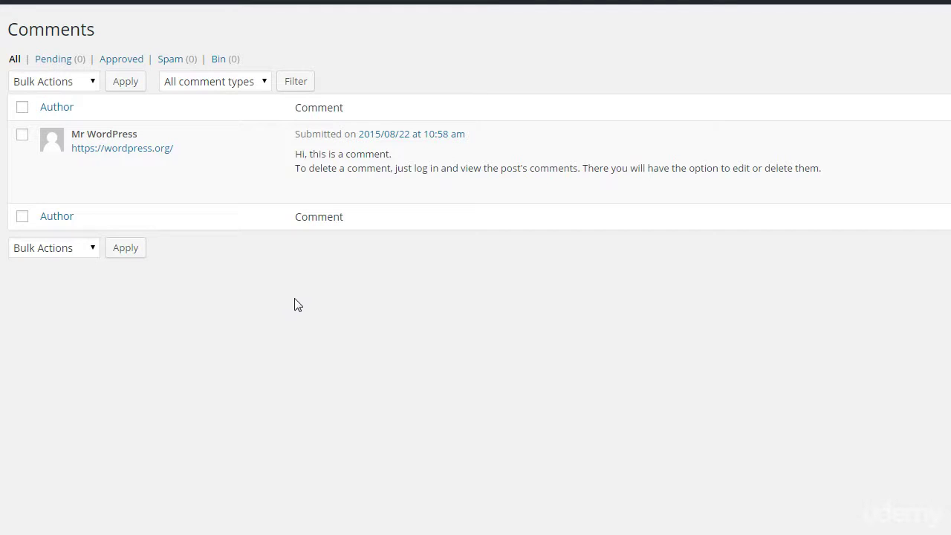
left_click(289, 338)
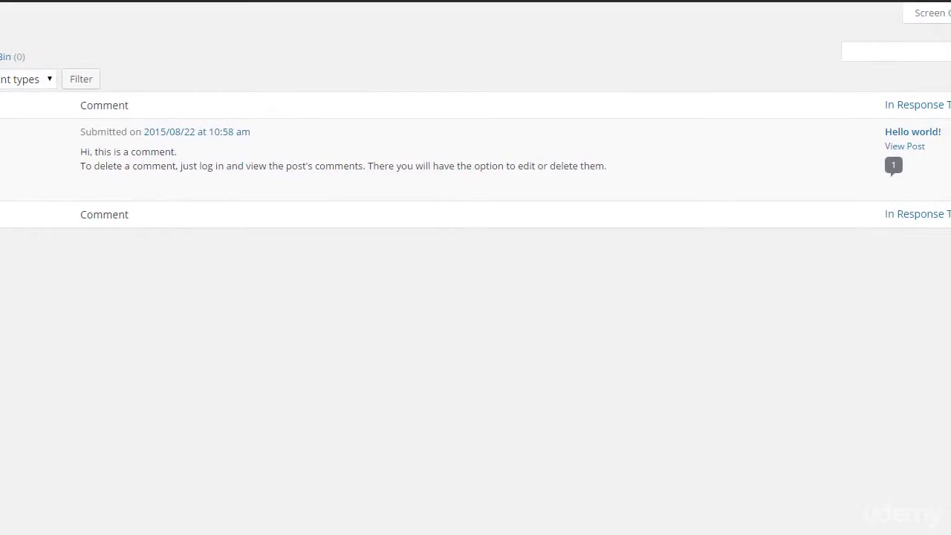
mouse_move(918, 139)
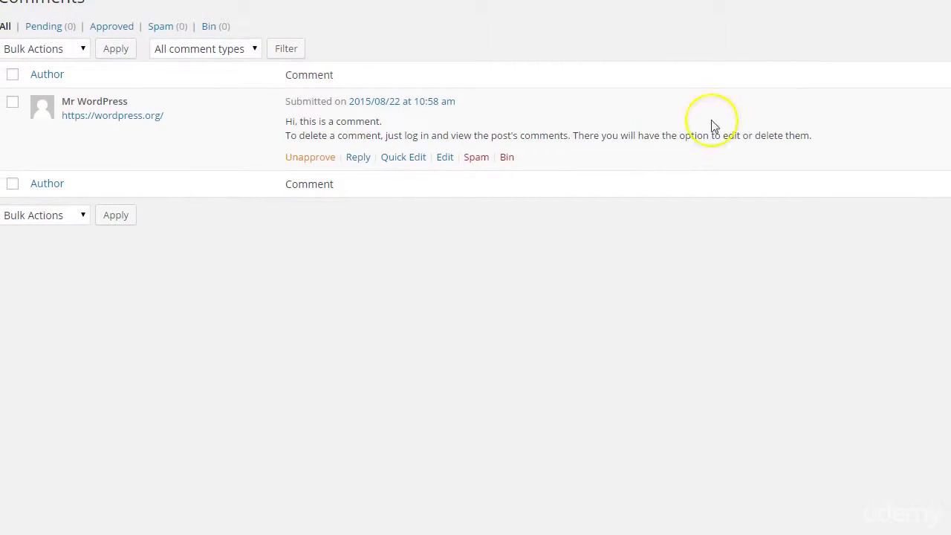
left_click(357, 158)
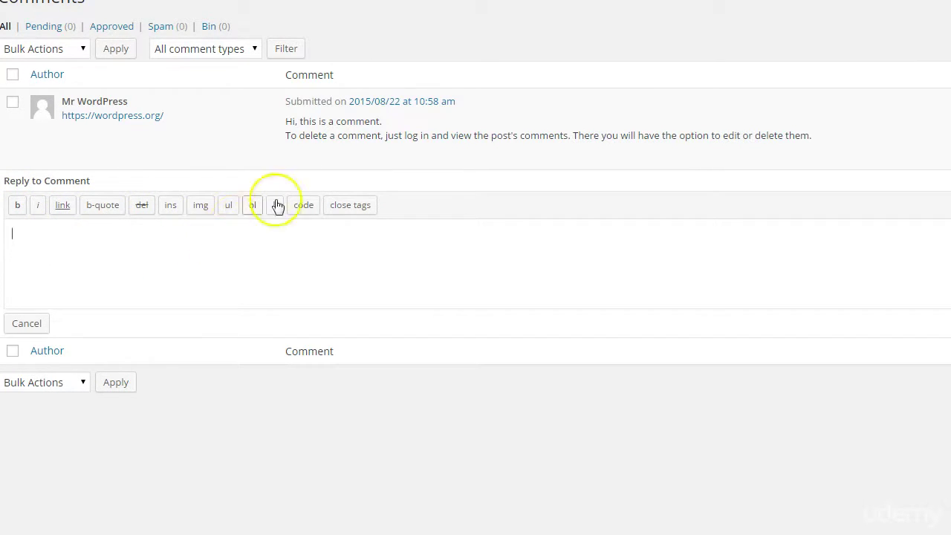
mouse_move(307, 132)
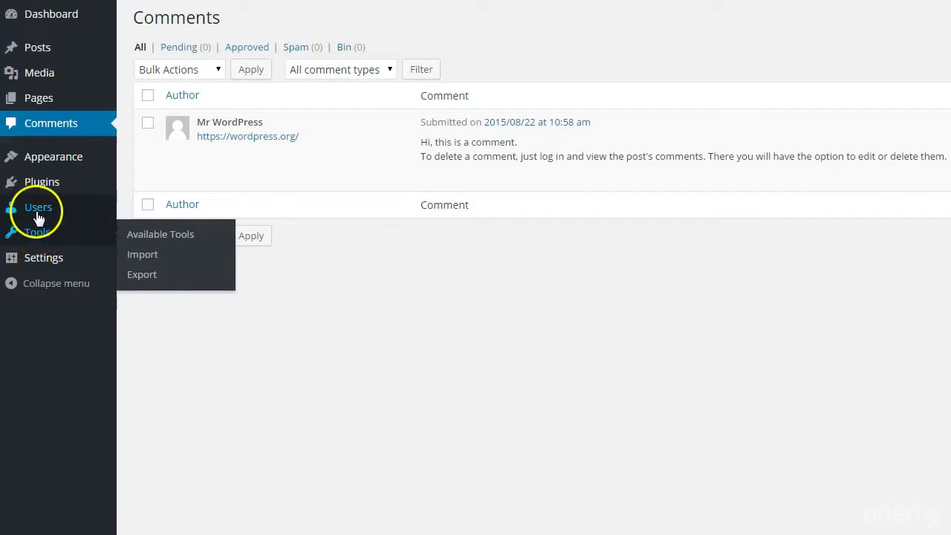
Open the site's Themes page from the Appearance options.
mouse_move(41, 225)
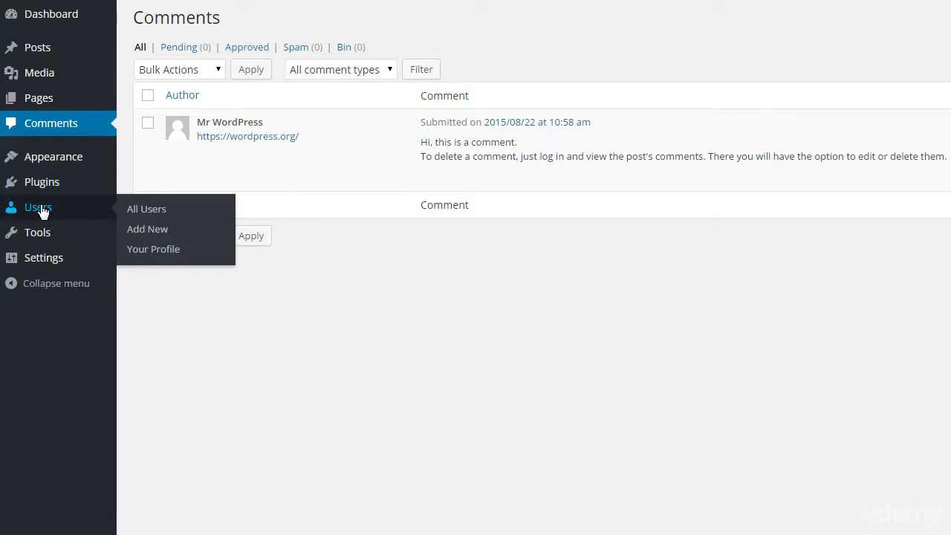
mouse_move(52, 155)
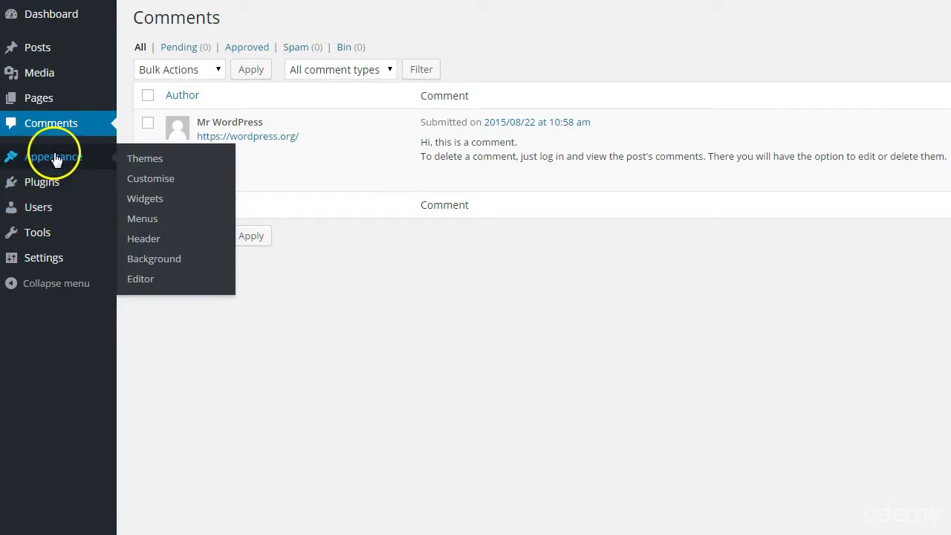
left_click(143, 159)
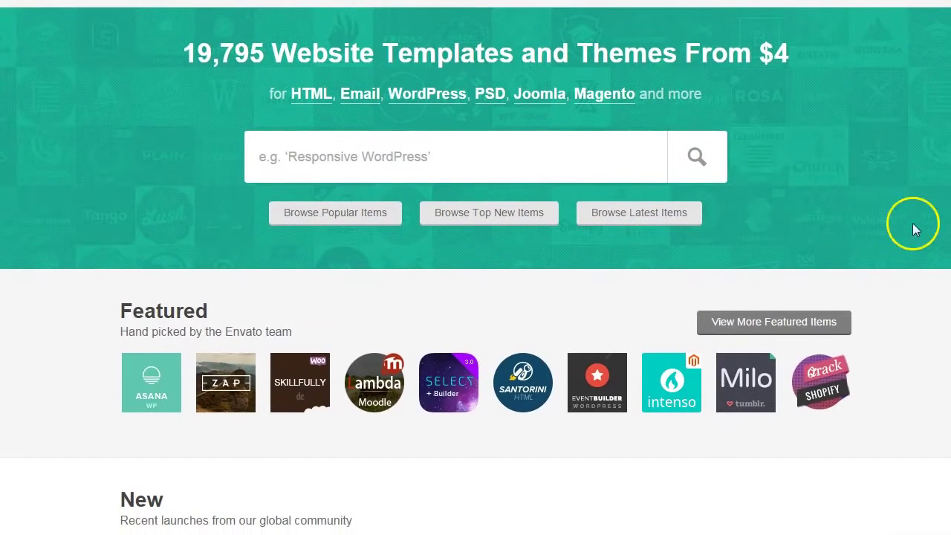
Browse the featured, new and free website themes on the Envato theme marketplace's home page.
scroll(850, 264, "down", 4)
scroll(854, 266, "down", 2)
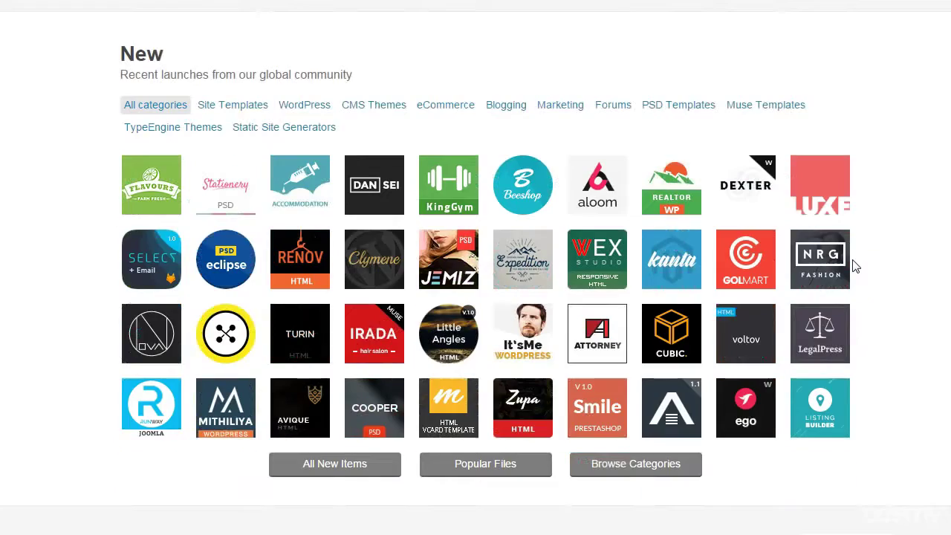
scroll(852, 267, "down", 5)
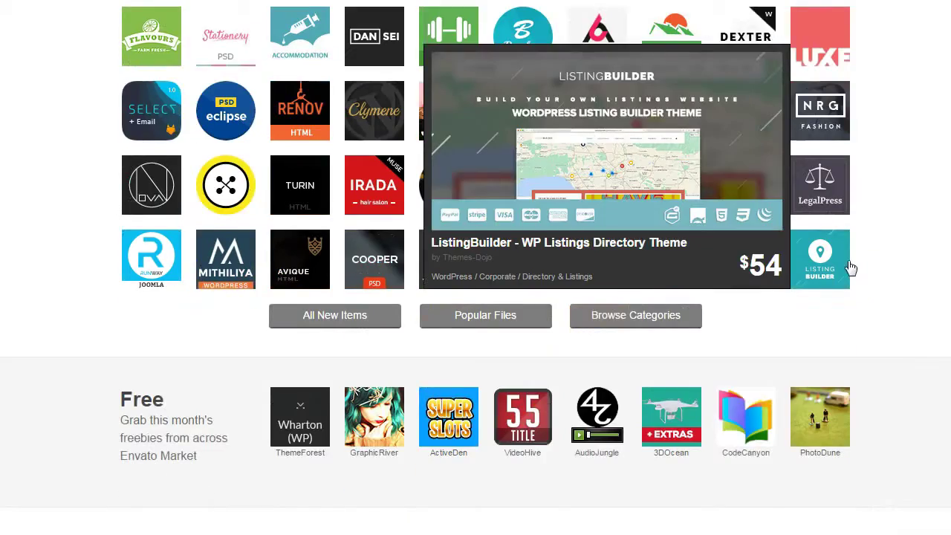
scroll(850, 267, "down", 2)
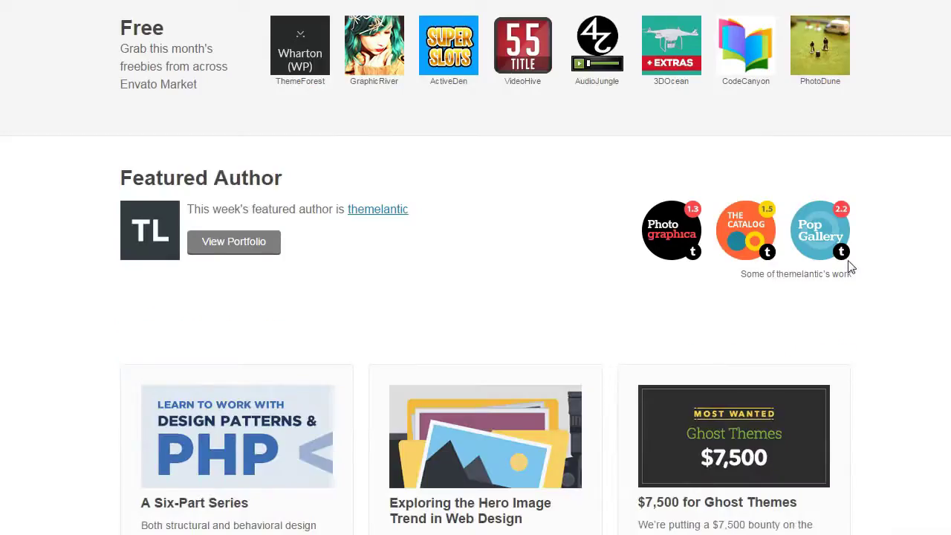
scroll(851, 267, "up", 10)
scroll(851, 267, "up", 3)
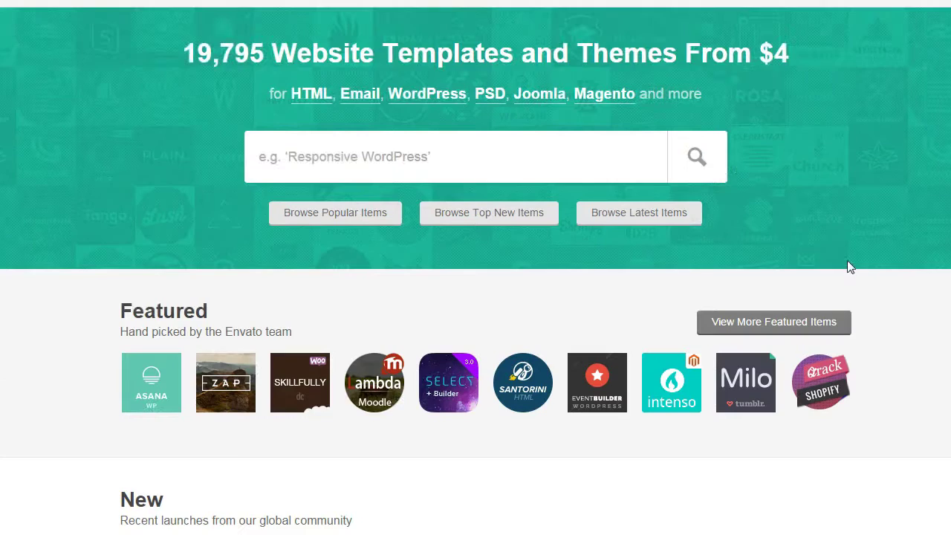
left_click(828, 268)
left_click(847, 278)
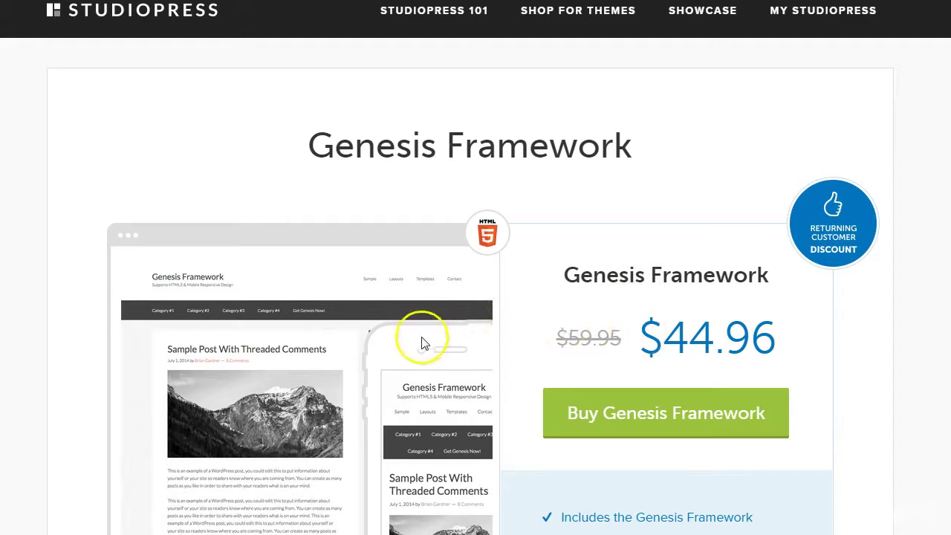
Examine the Genesis Framework product page on StudioPress, including its preview, price and included features.
scroll(382, 373, "down", 2)
scroll(334, 350, "up", 1)
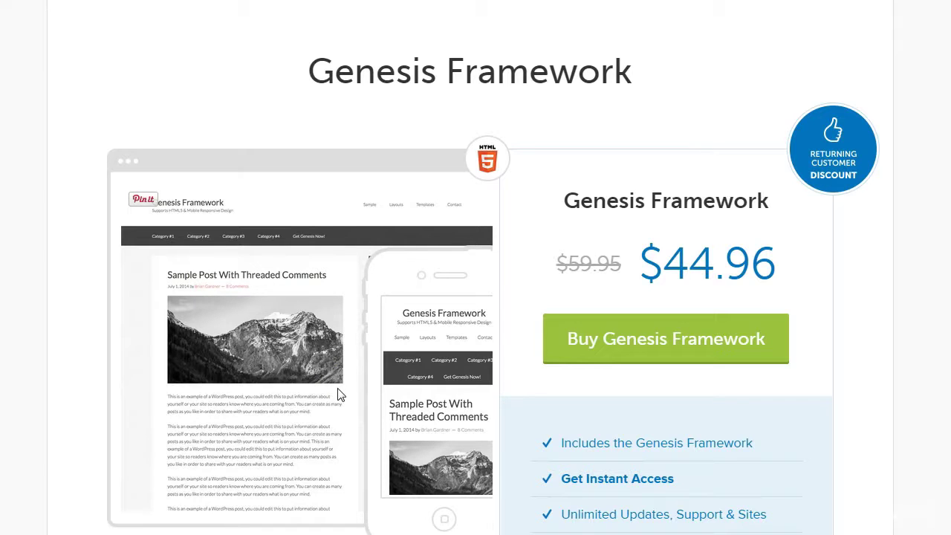
scroll(340, 393, "up", 1)
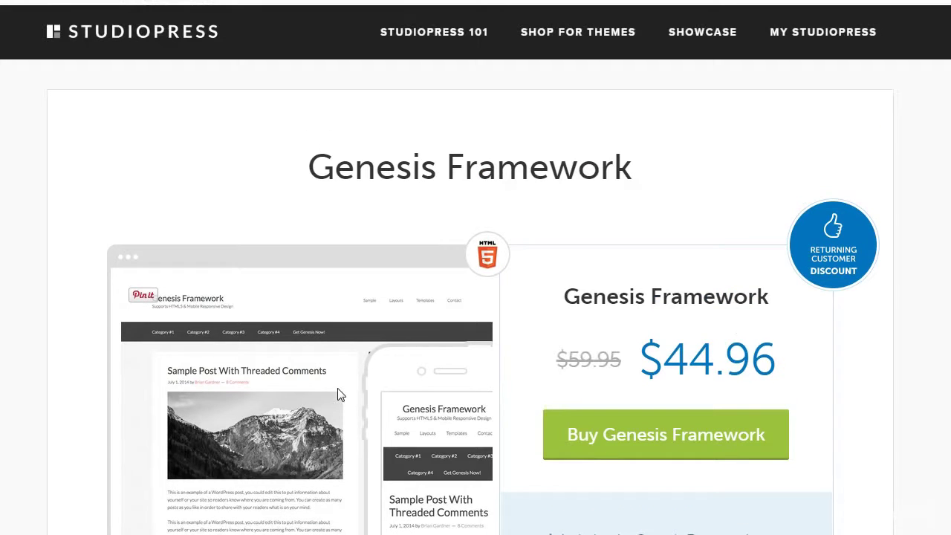
left_click(295, 353)
left_click(395, 471)
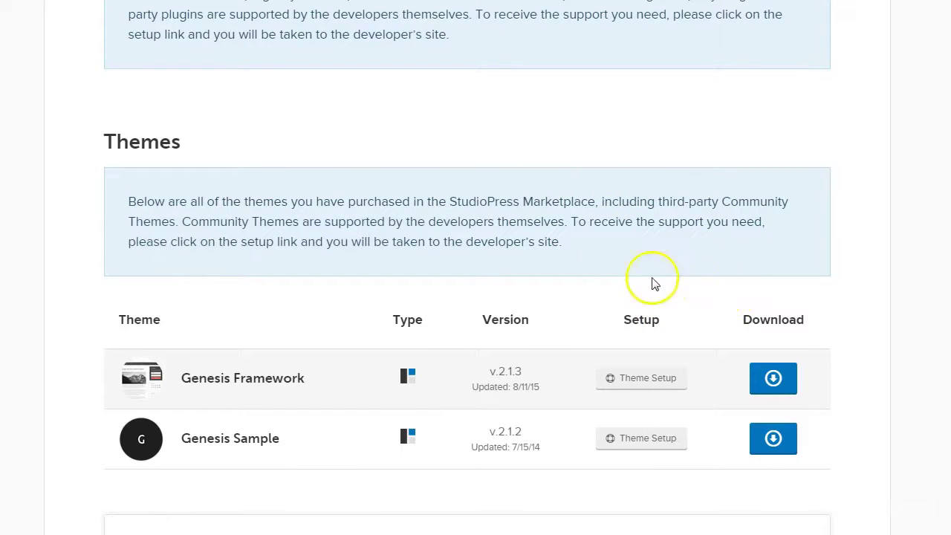
Review the purchased plugins and themes in the StudioPress account, including the Genesis Framework and Genesis Sample downloads.
scroll(127, 186, "up", 2)
scroll(126, 187, "down", 1)
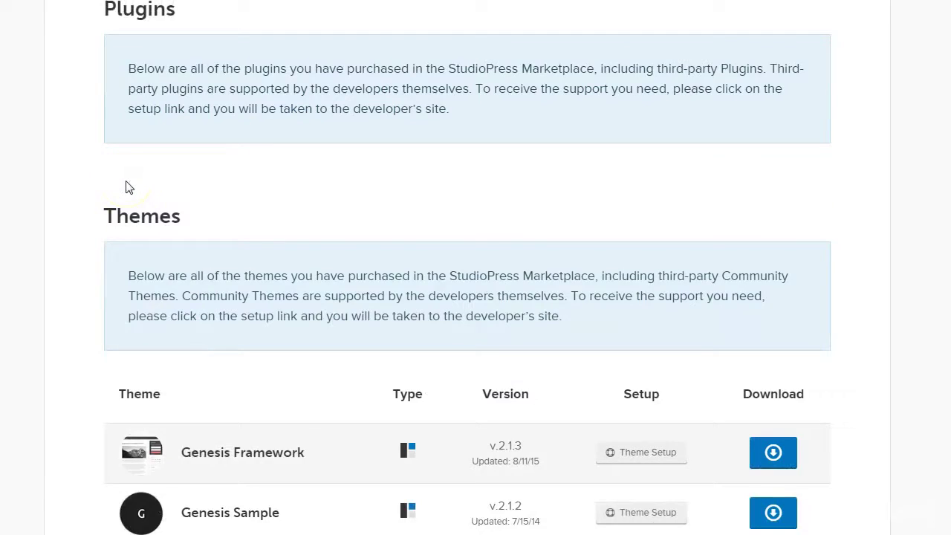
scroll(126, 187, "down", 1)
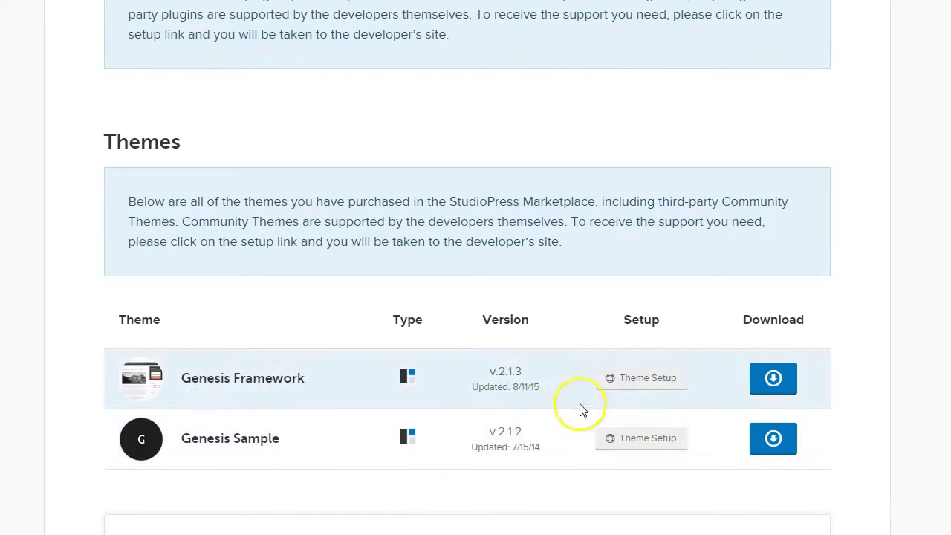
Download the Genesis Framework v.2.1.3 theme package from the StudioPress account and save it to the computer.
left_click(773, 379)
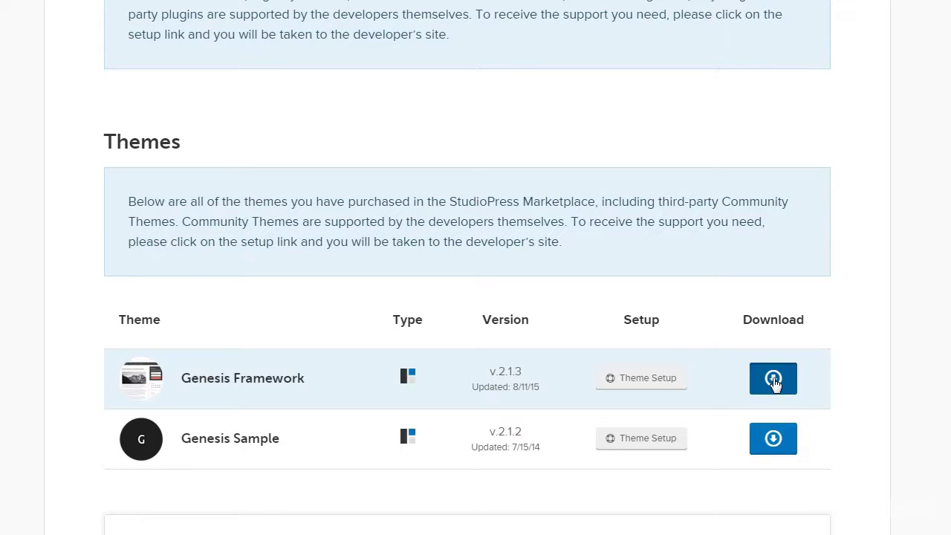
left_click(753, 507)
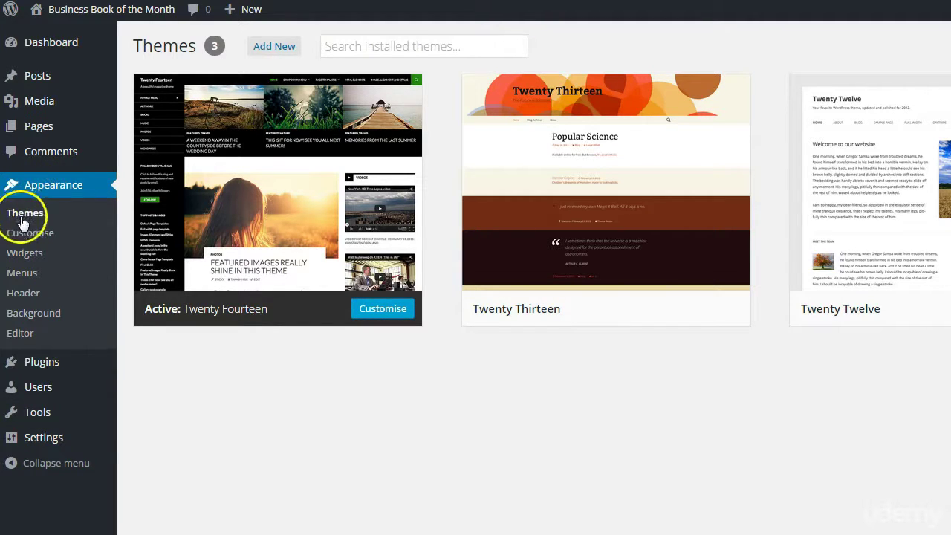
Add a new theme to the WordPress site by uploading genesis.2.1.3.zip from the Desktop and installing it.
left_click(266, 48)
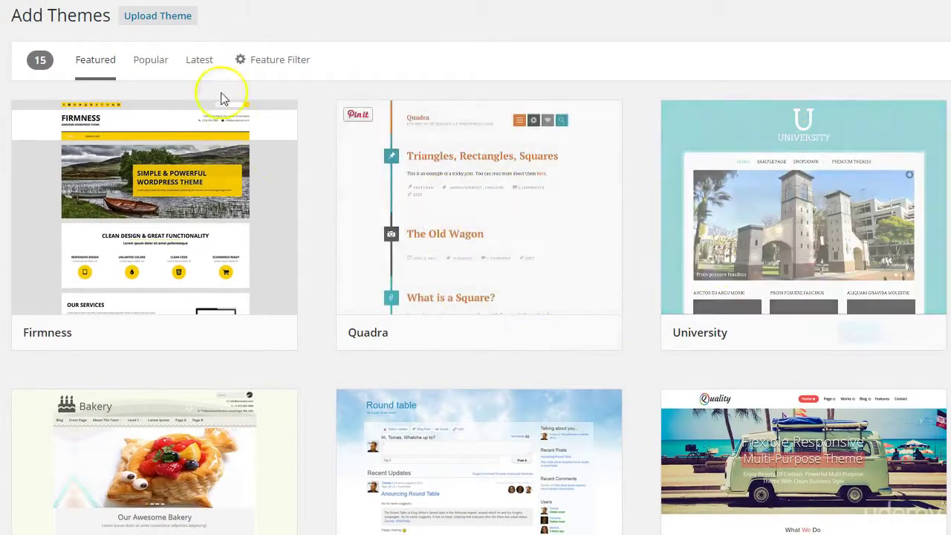
left_click(157, 17)
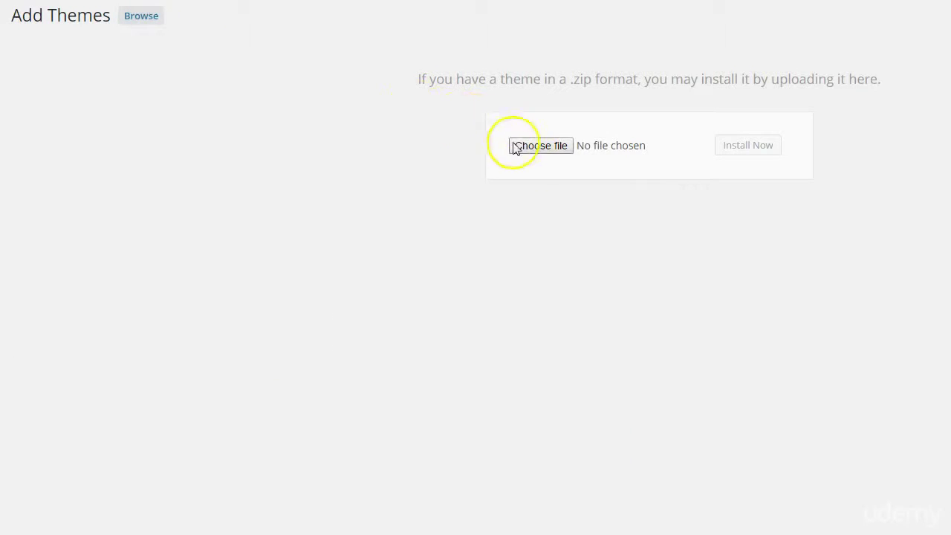
left_click(541, 147)
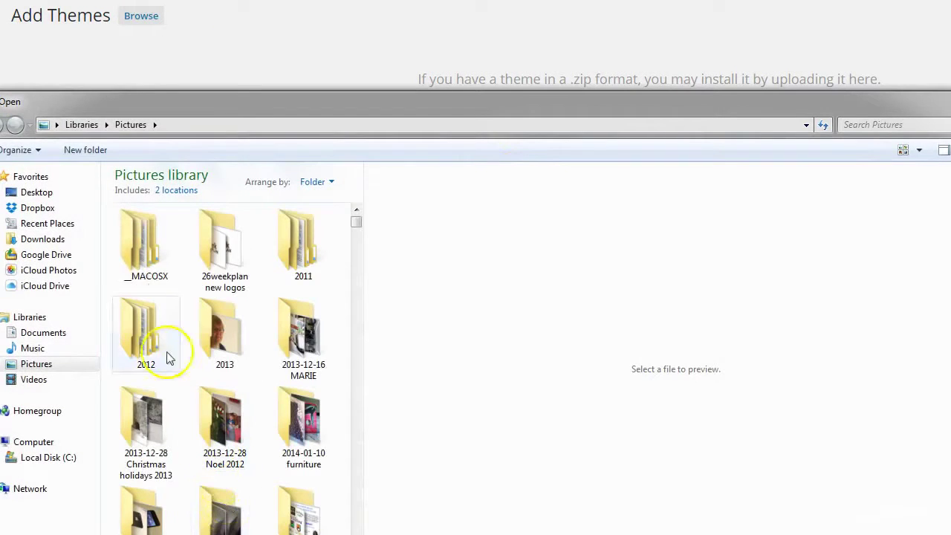
left_click(36, 192)
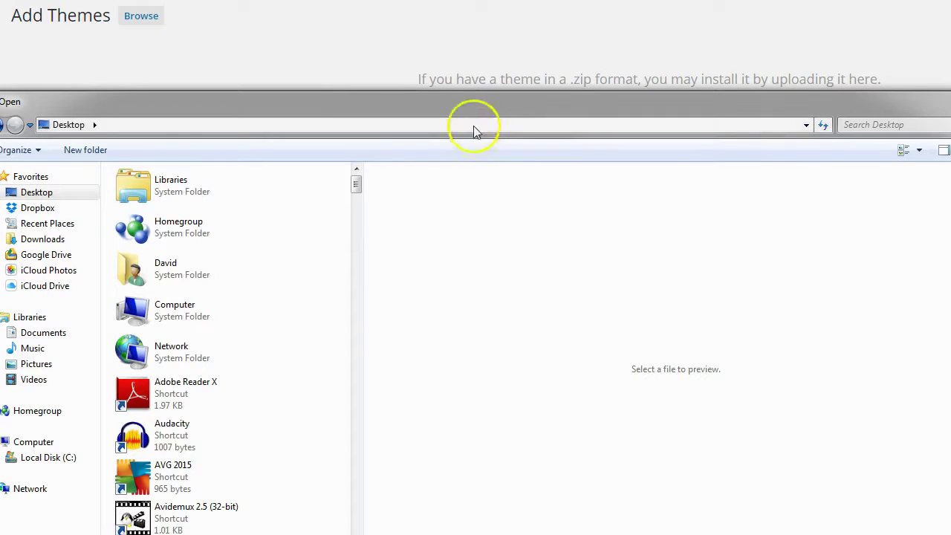
left_click_drag(474, 127, 465, 6)
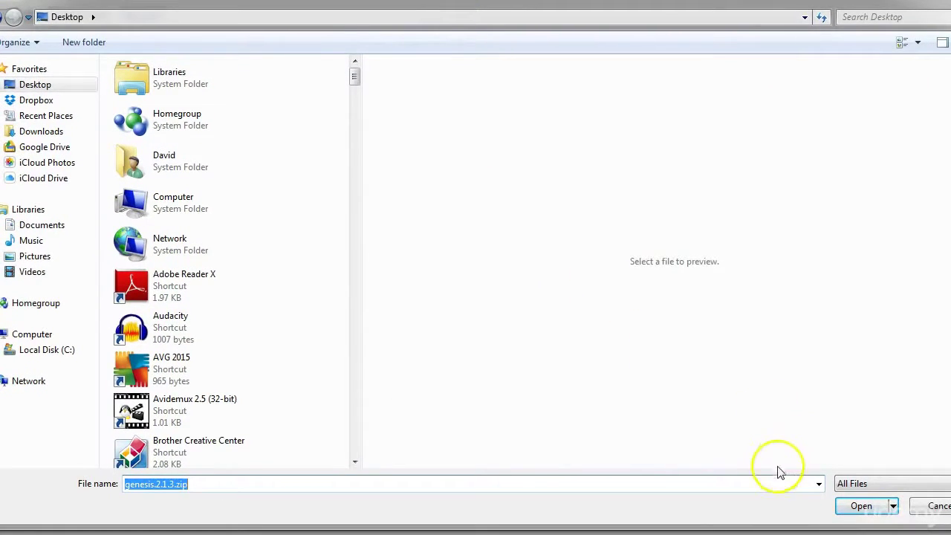
left_click(874, 505)
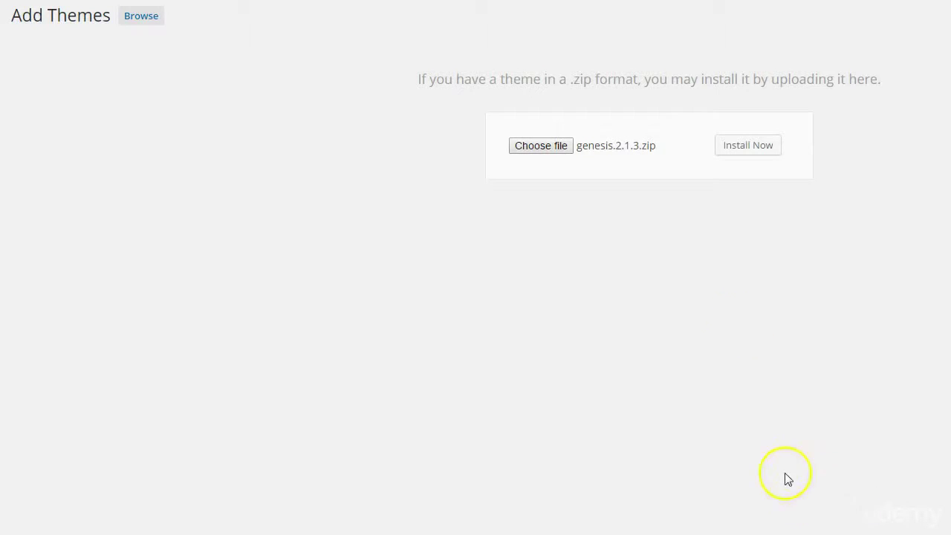
left_click(758, 151)
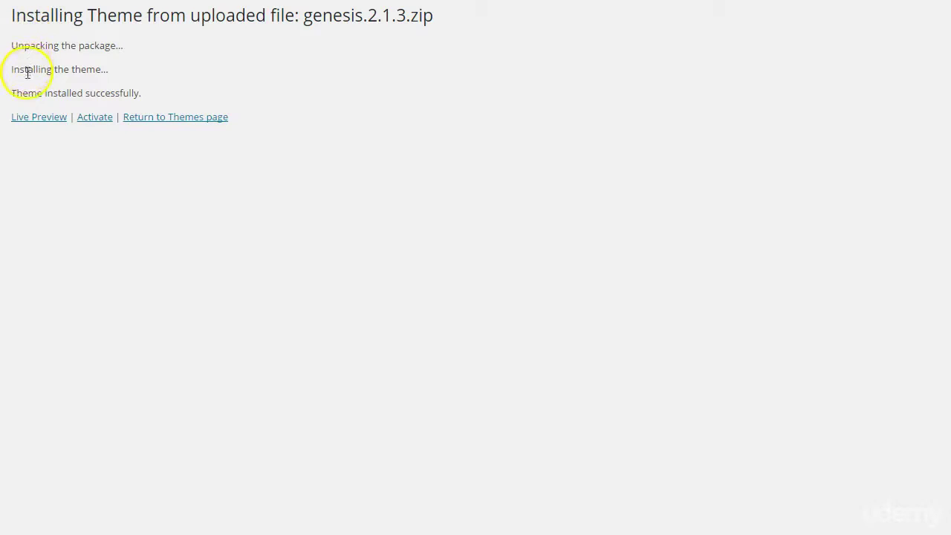
Activate the newly installed Genesis theme and open the Business Book of the Month site.
left_click(90, 120)
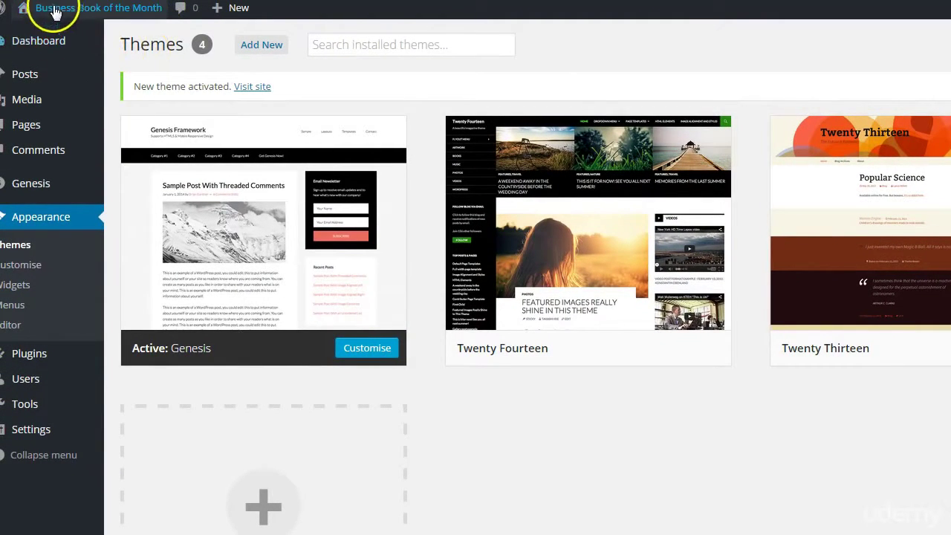
left_click(32, 34)
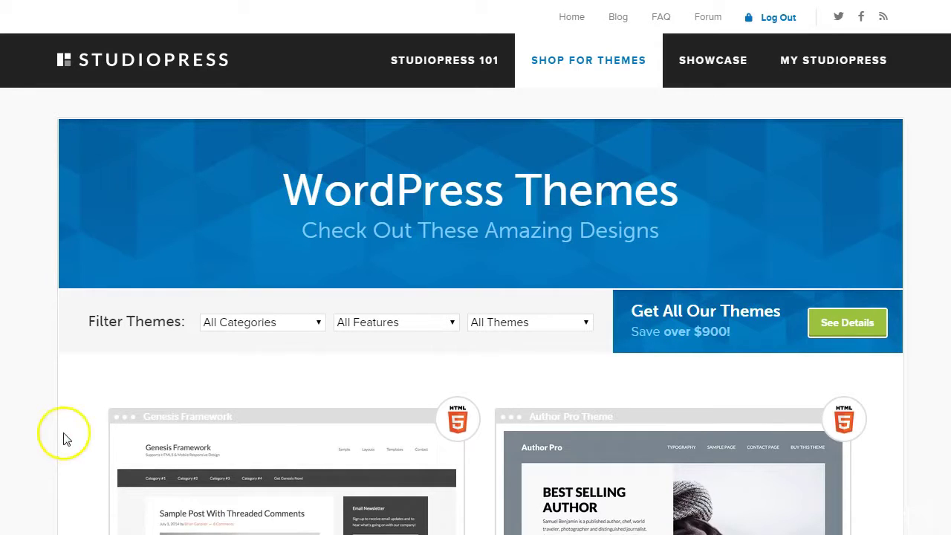
Browse the Genesis child theme designs in the StudioPress theme shop, from Author Pro down through the rest of the catalogue.
mouse_move(170, 450)
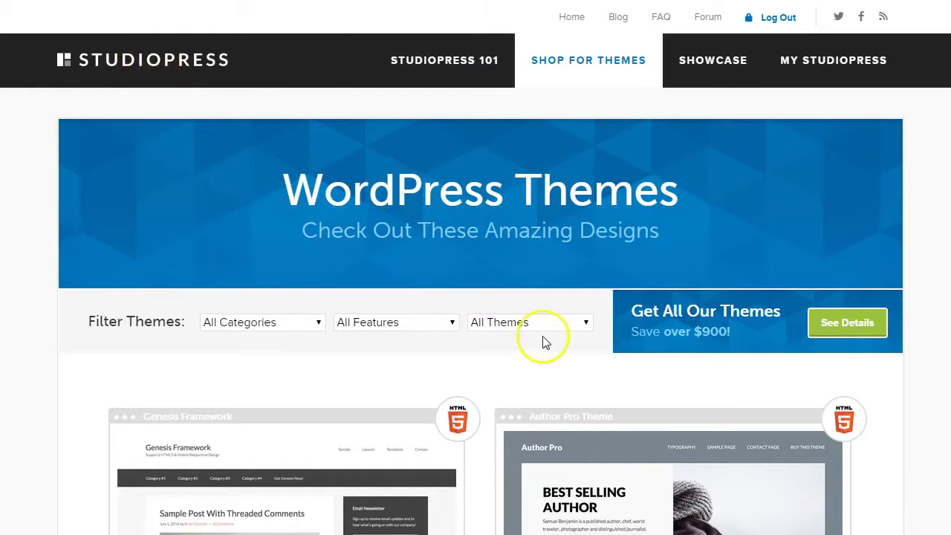
scroll(541, 340, "down", 3)
scroll(654, 360, "down", 2)
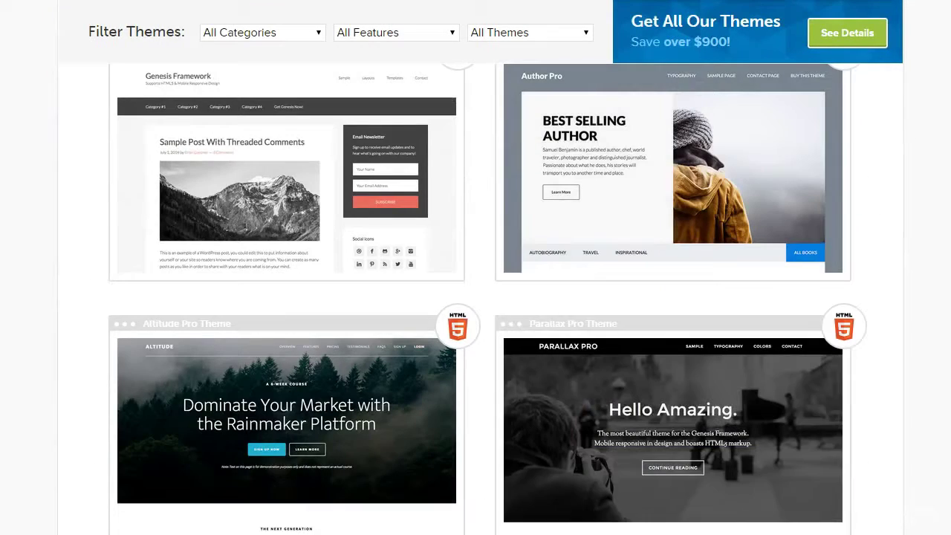
scroll(921, 460, "down", 1)
scroll(923, 466, "down", 2)
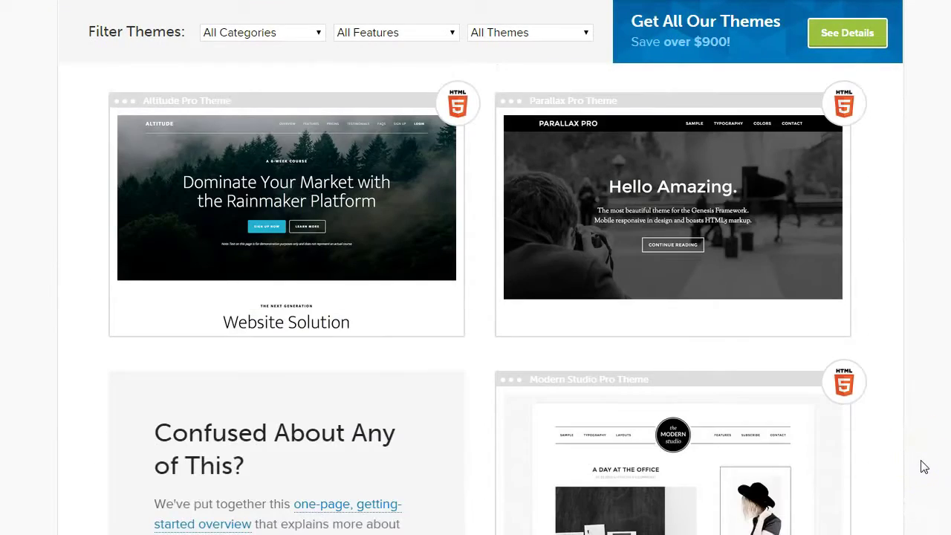
scroll(924, 466, "down", 3)
scroll(923, 466, "down", 3)
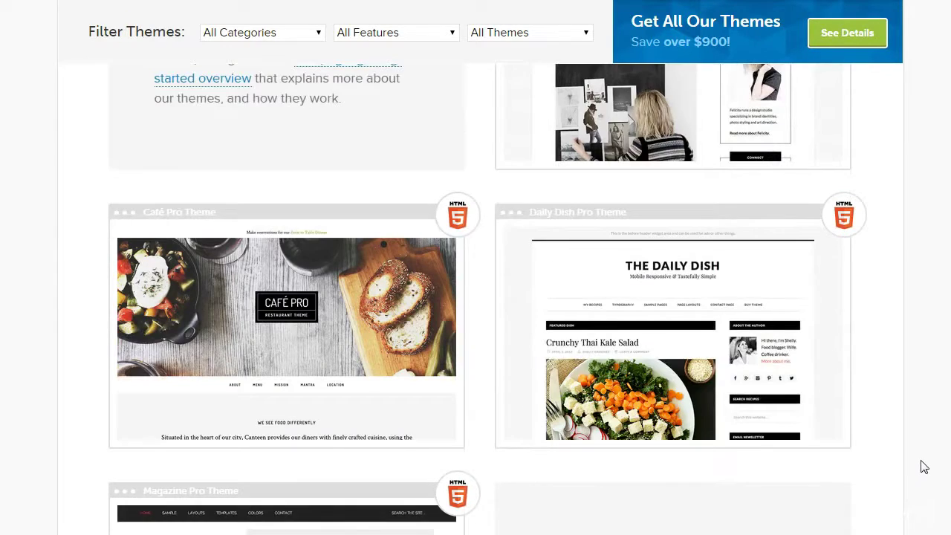
scroll(923, 466, "down", 6)
scroll(923, 466, "down", 2)
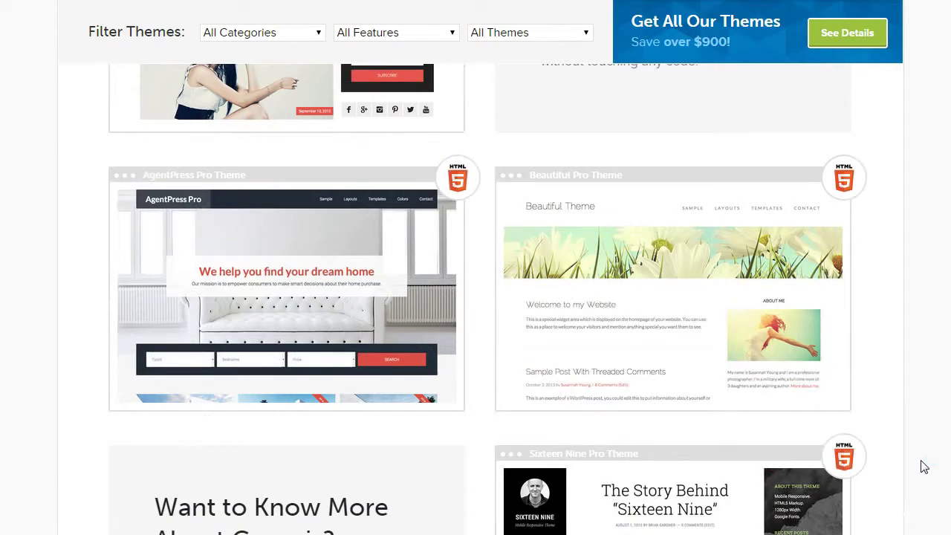
scroll(617, 381, "down", 3)
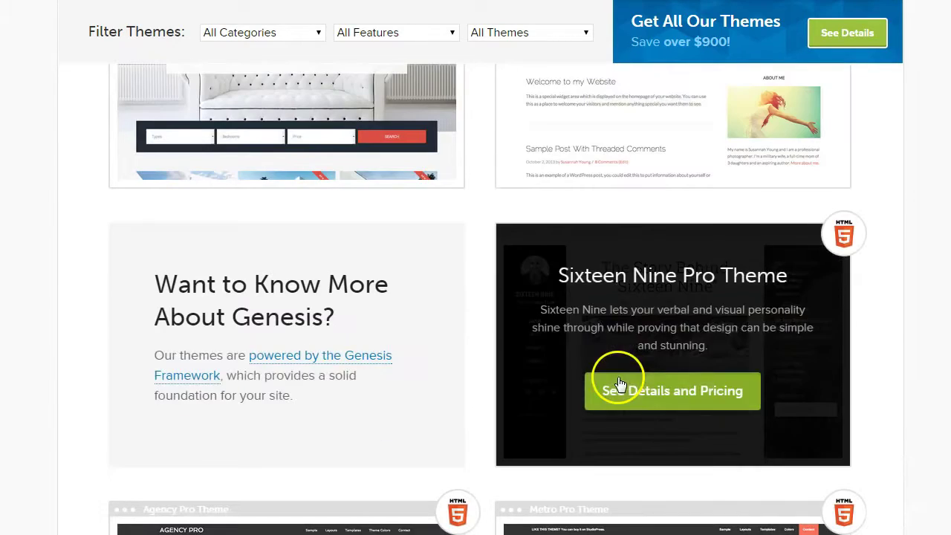
scroll(887, 378, "down", 4)
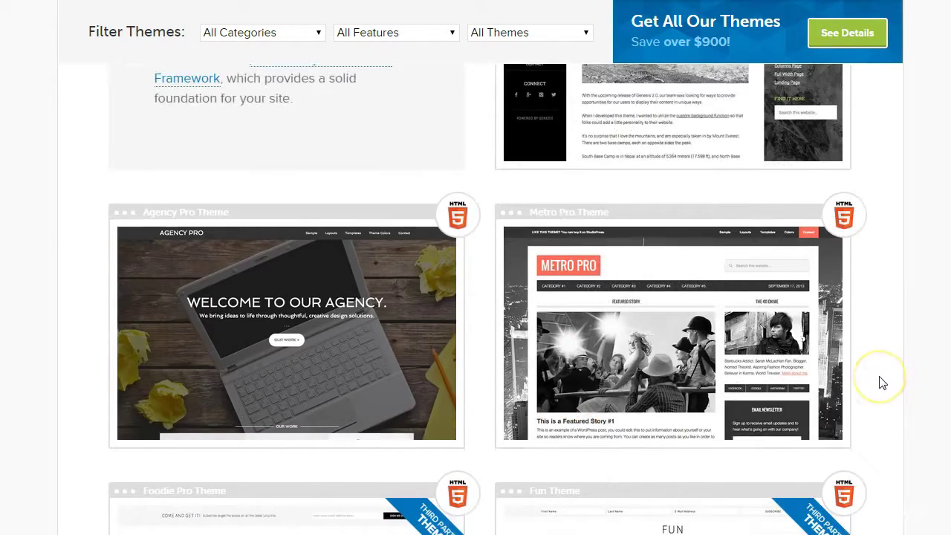
scroll(881, 382, "down", 2)
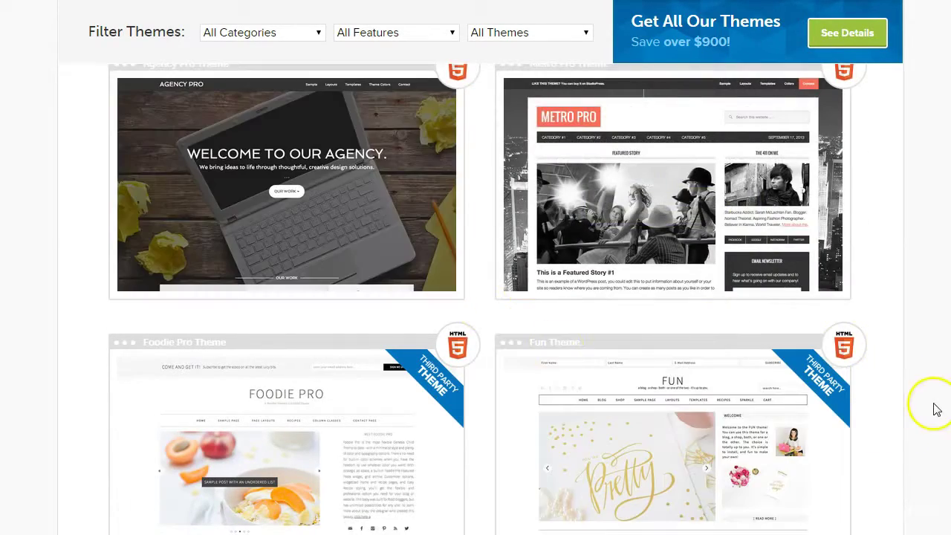
scroll(462, 427, "down", 2)
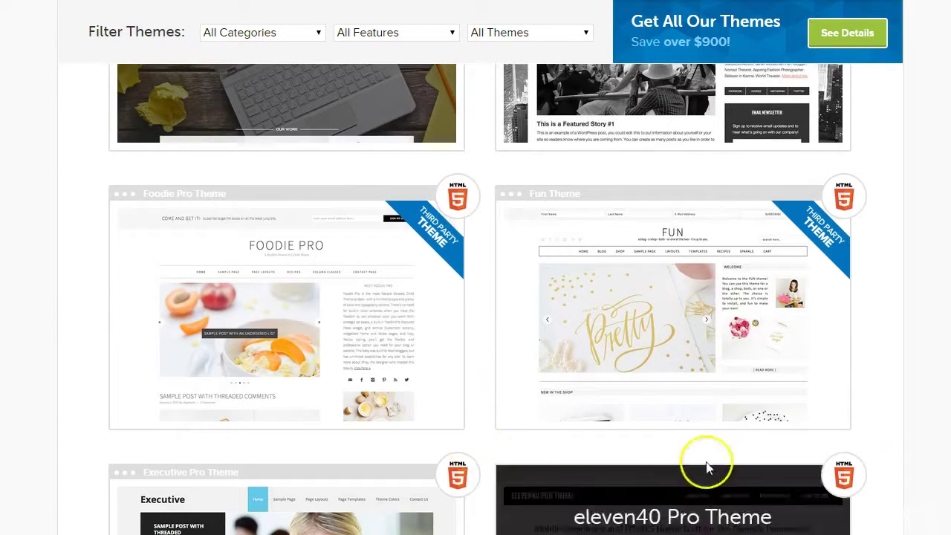
scroll(934, 362, "down", 3)
scroll(936, 369, "down", 4)
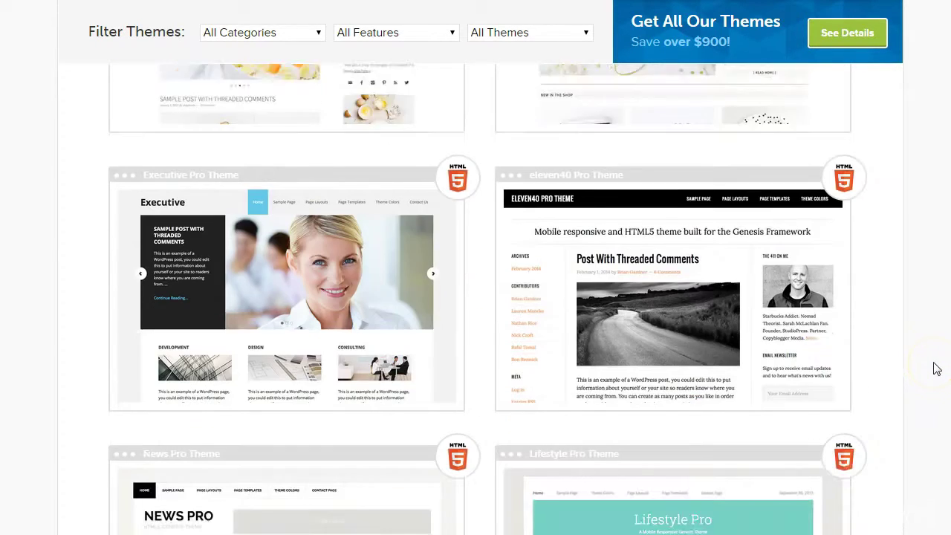
scroll(936, 369, "down", 2)
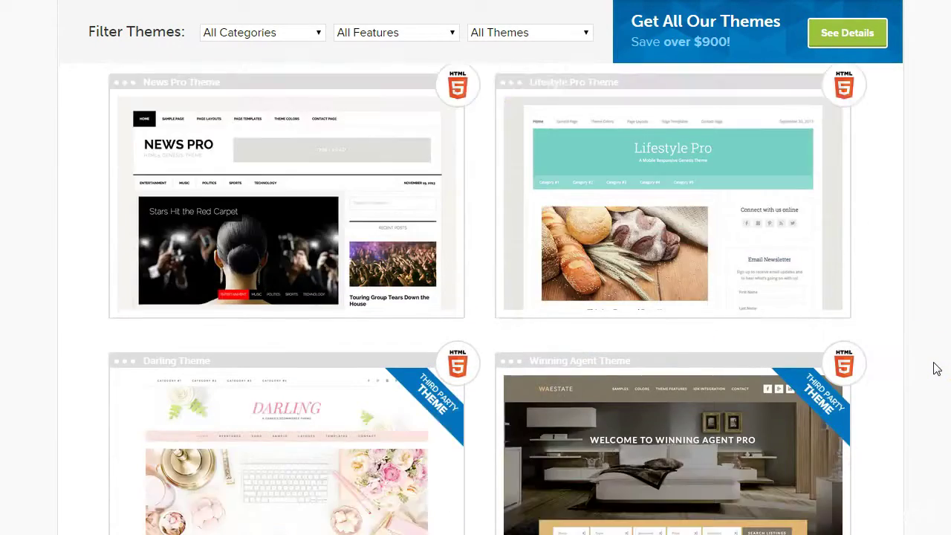
scroll(936, 369, "down", 3)
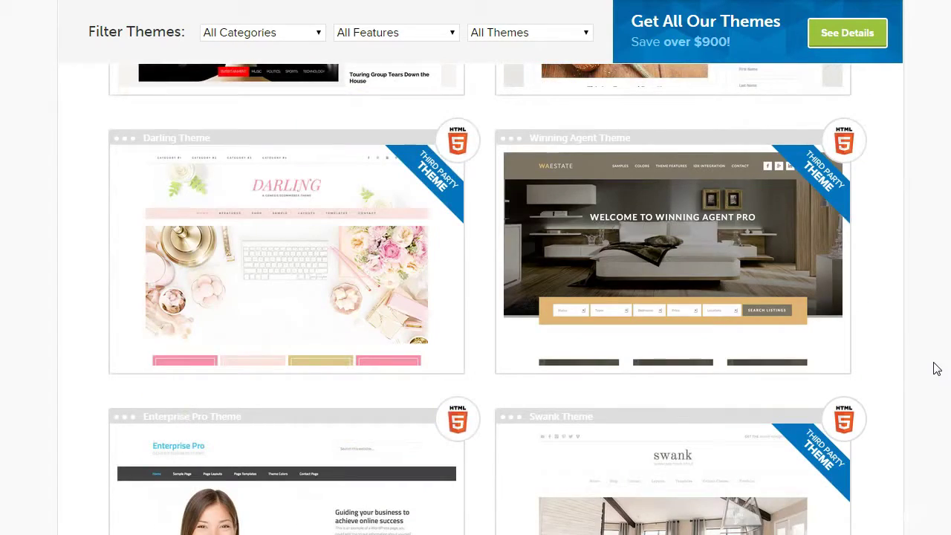
scroll(874, 379, "down", 4)
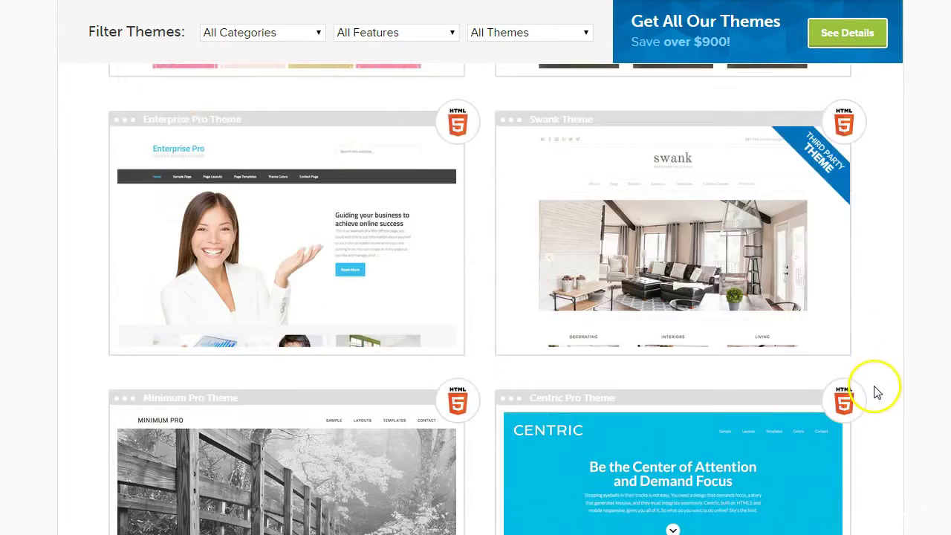
scroll(874, 392, "down", 2)
scroll(874, 391, "up", 3)
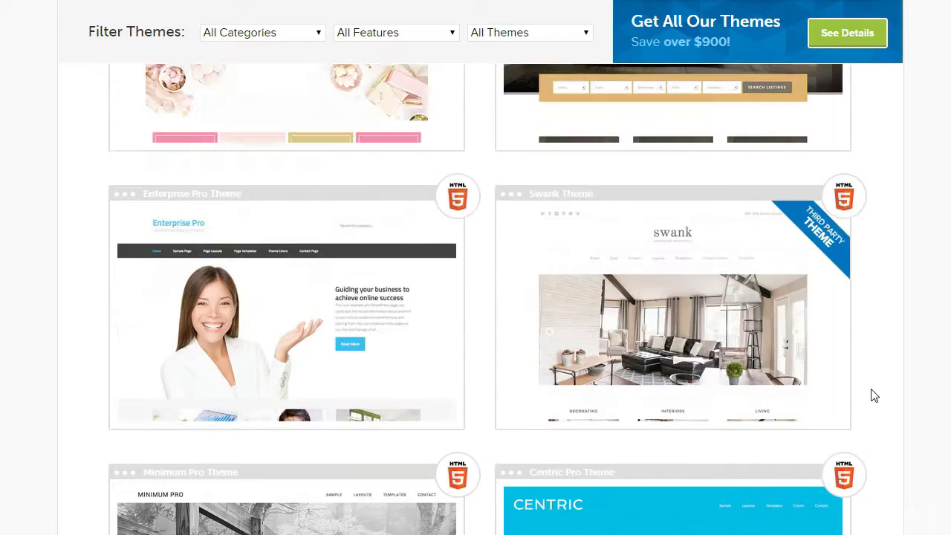
scroll(874, 396, "down", 1)
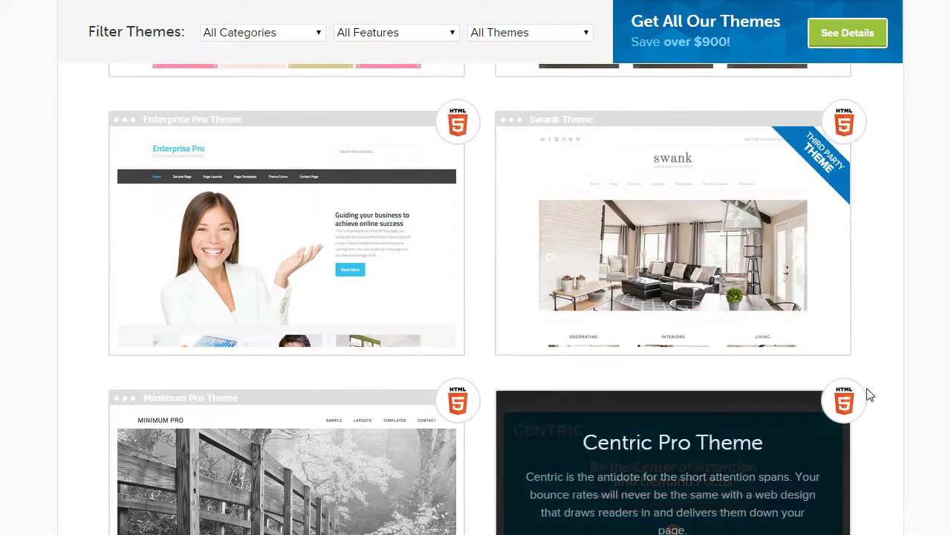
mouse_move(815, 272)
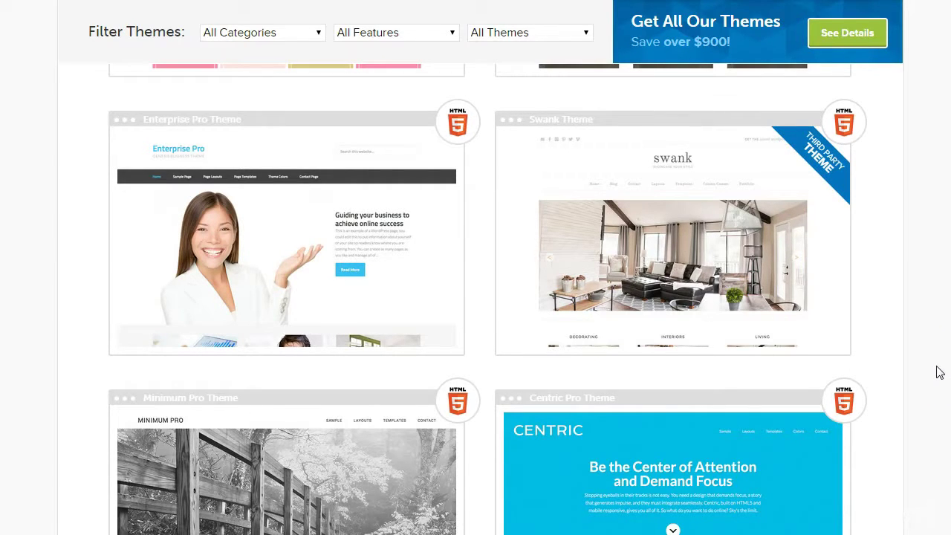
scroll(664, 121, "down", 1)
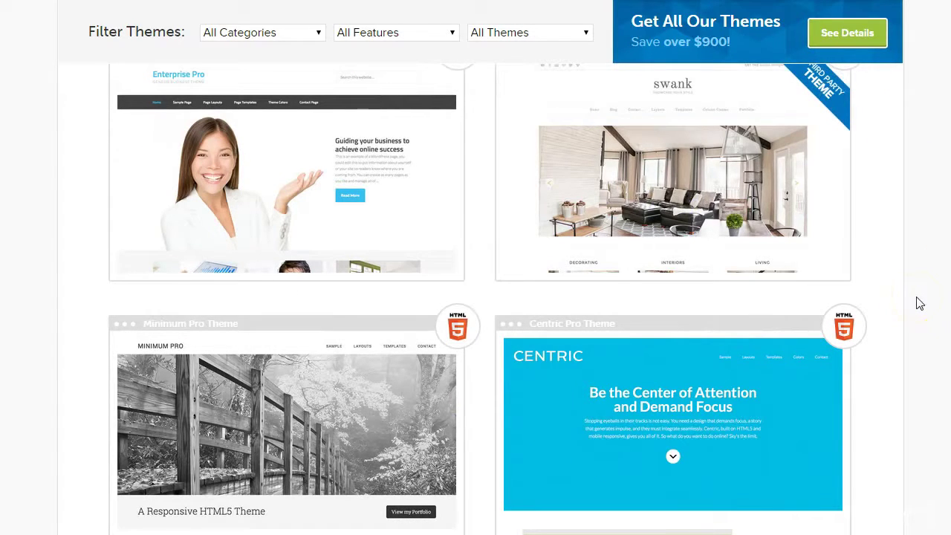
scroll(894, 419, "down", 5)
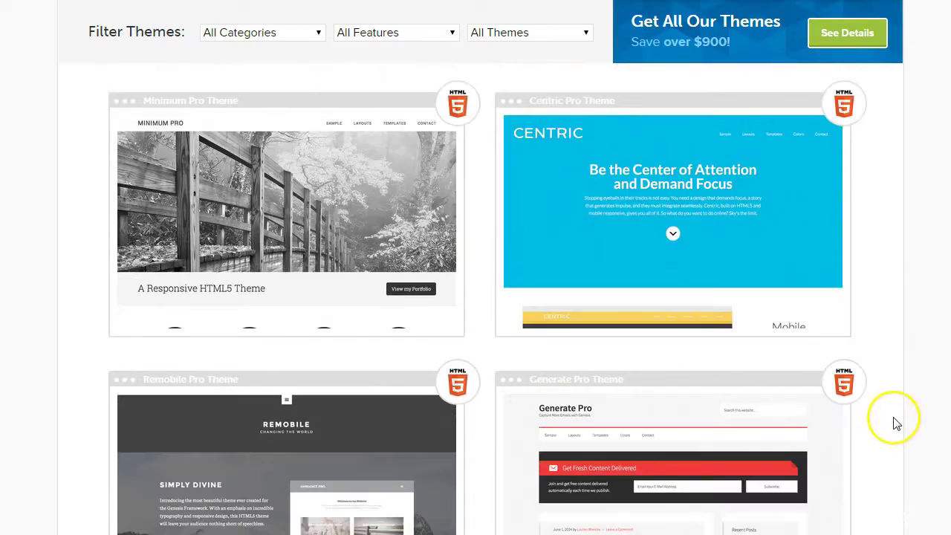
scroll(894, 423, "down", 8)
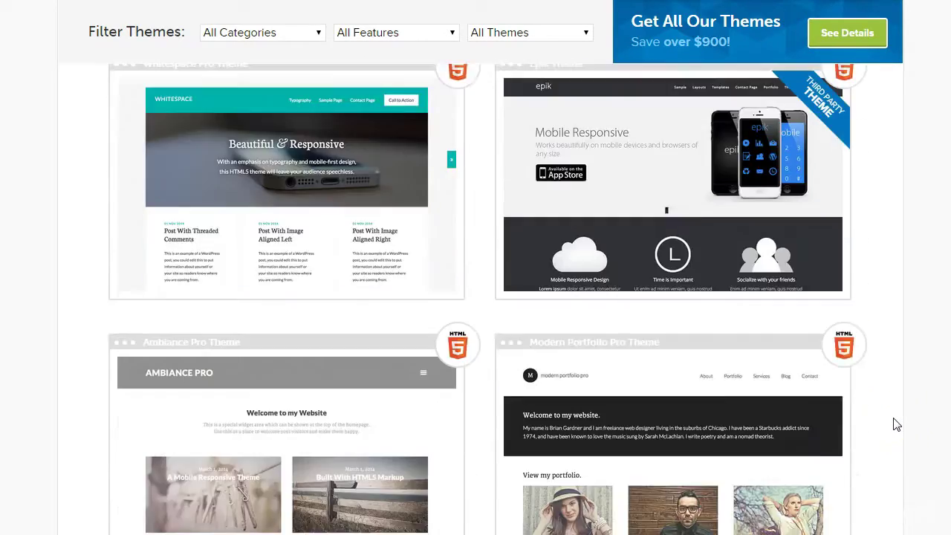
scroll(894, 424, "down", 10)
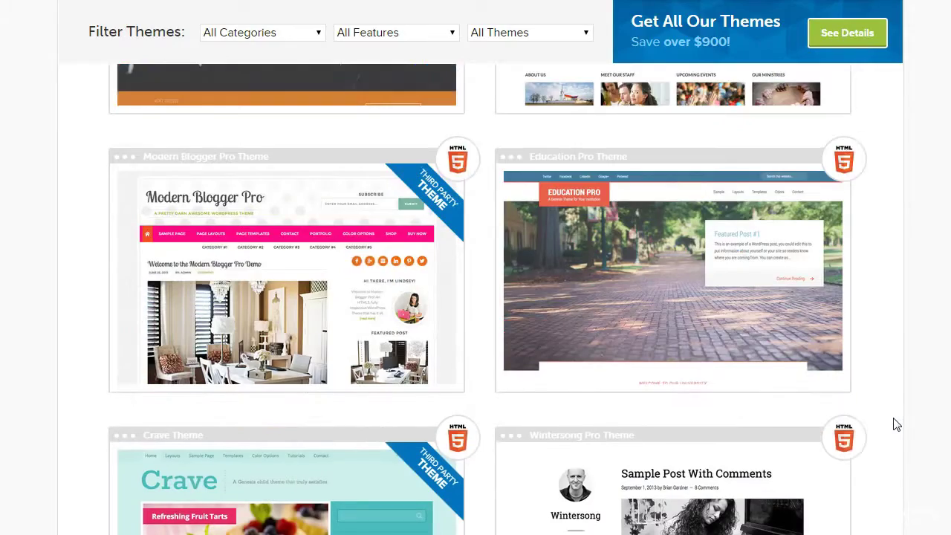
scroll(896, 425, "down", 2)
scroll(896, 424, "down", 6)
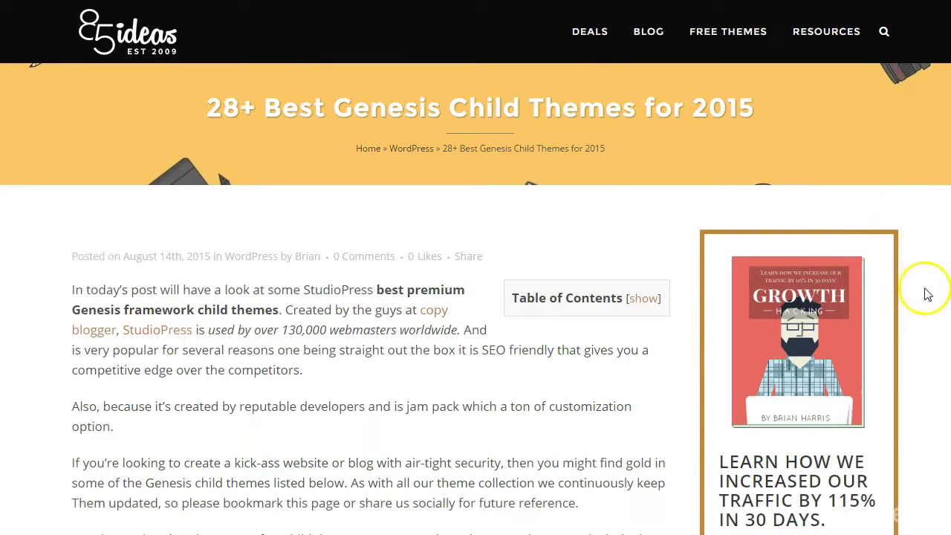
Browse the "28+ Best Genesis Child Themes for 2015" article from Altitude Pro down to Parallax Pro.
scroll(927, 311, "down", 1)
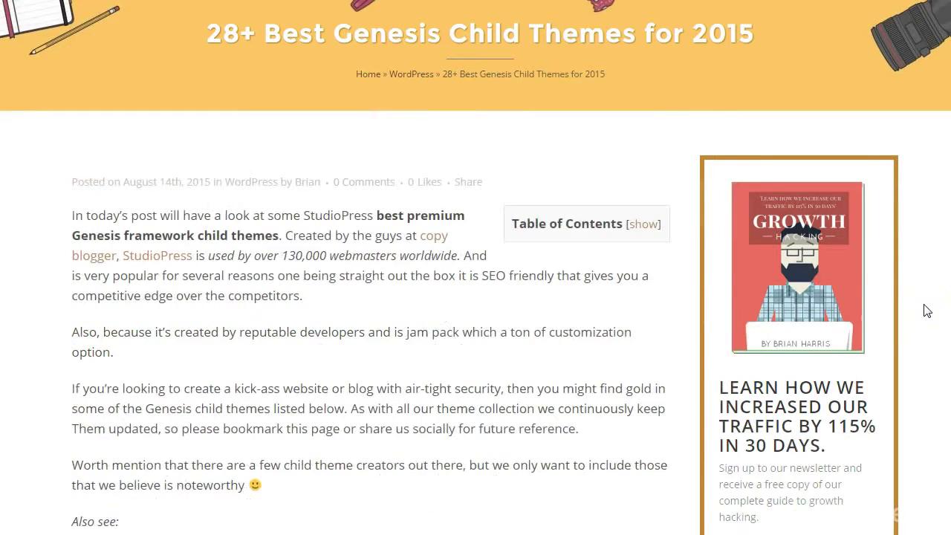
scroll(927, 310, "up", 1)
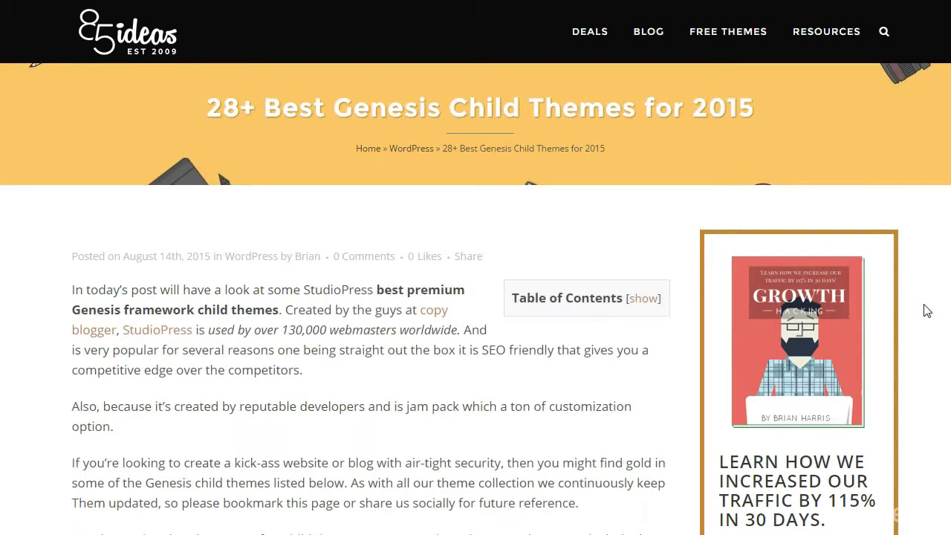
scroll(926, 311, "down", 3)
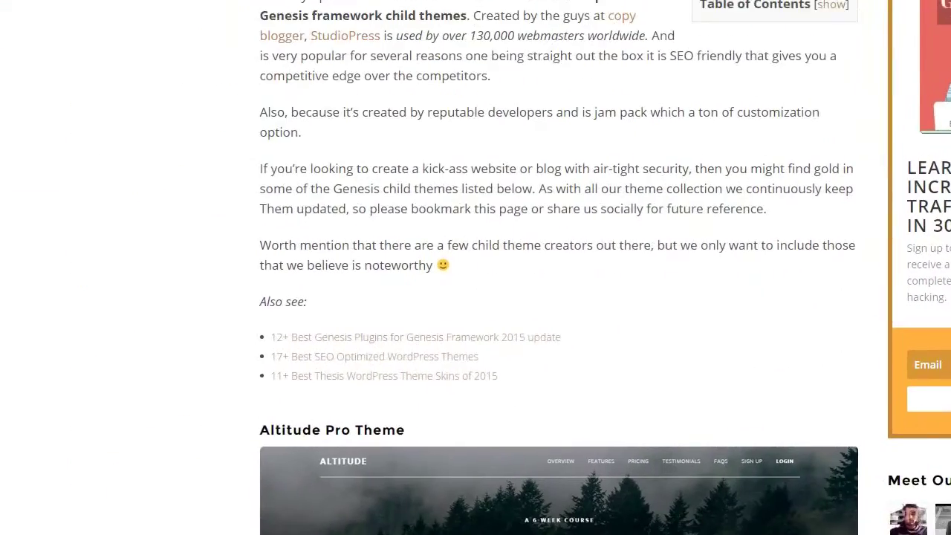
scroll(876, 346, "down", 5)
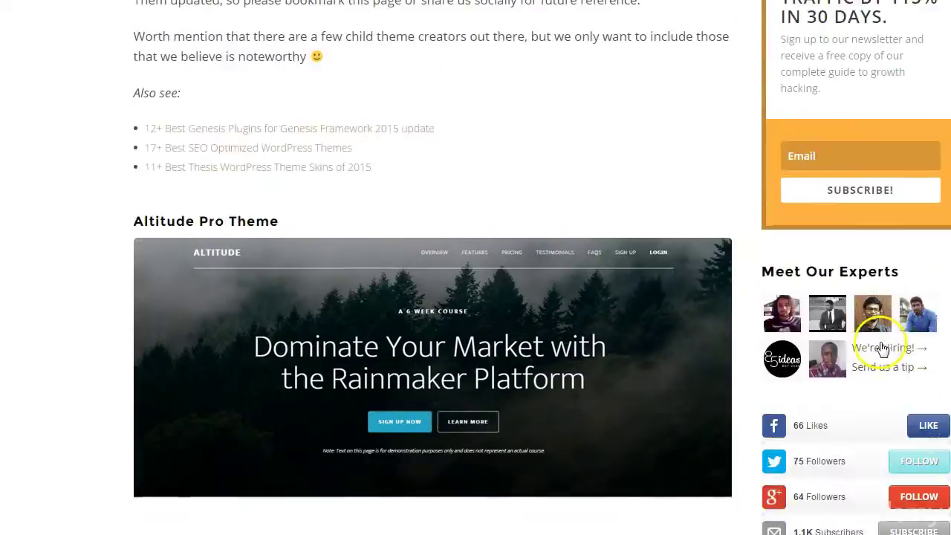
scroll(875, 347, "down", 10)
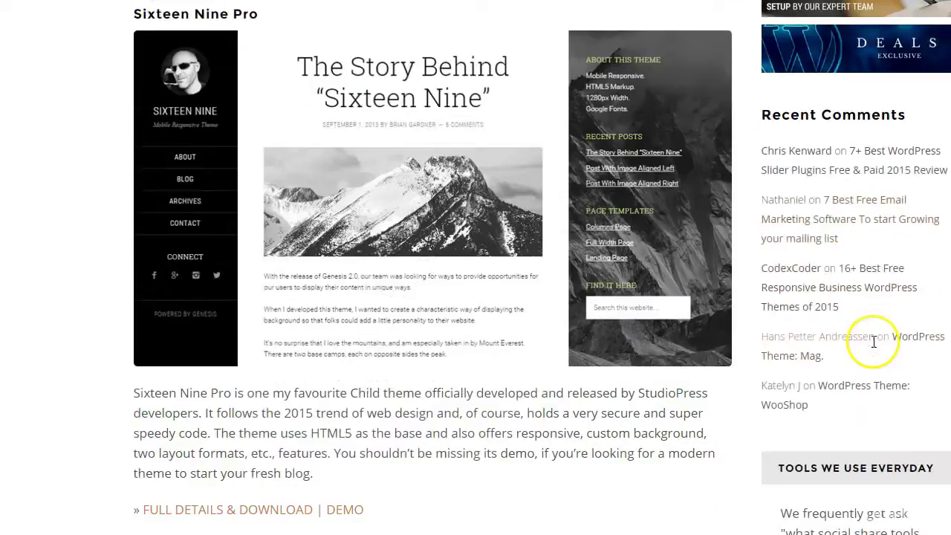
scroll(875, 348, "down", 9)
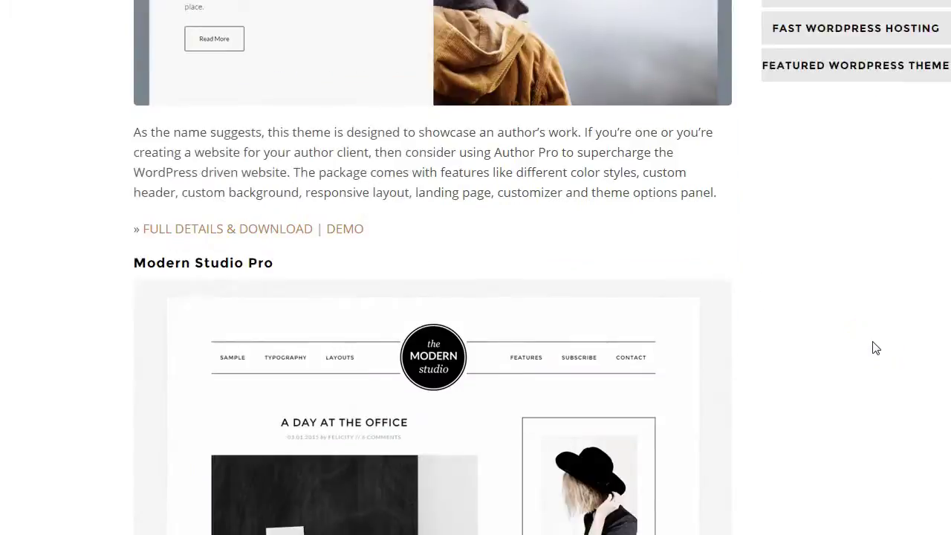
scroll(875, 347, "down", 10)
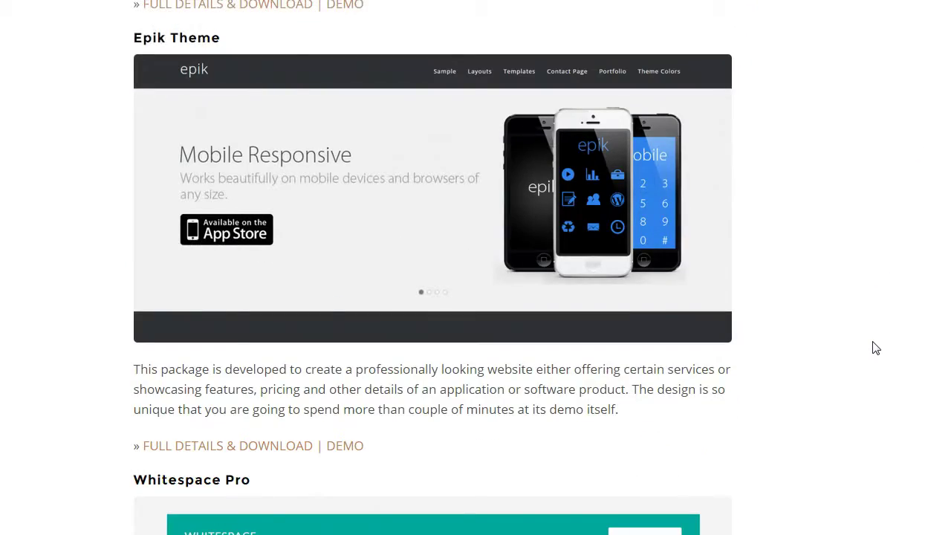
scroll(713, 316, "down", 6)
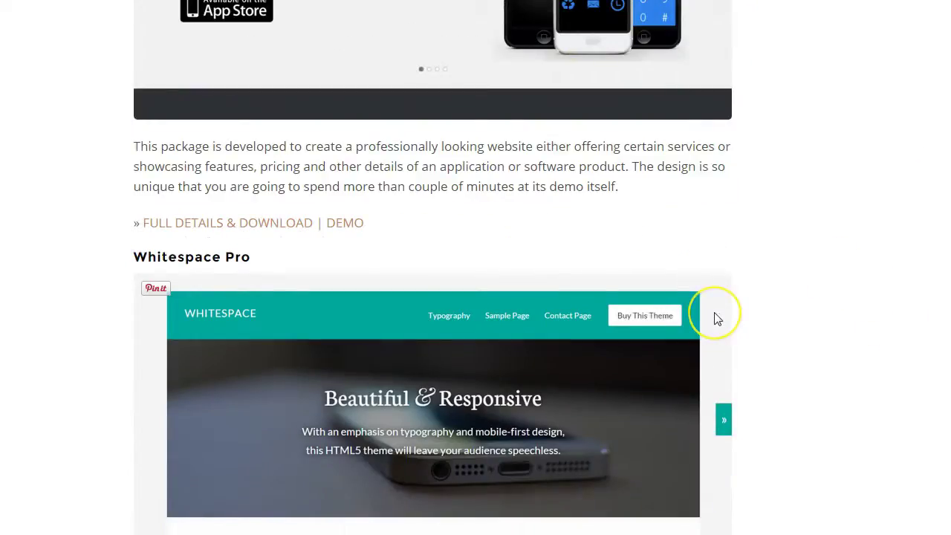
scroll(715, 313, "down", 6)
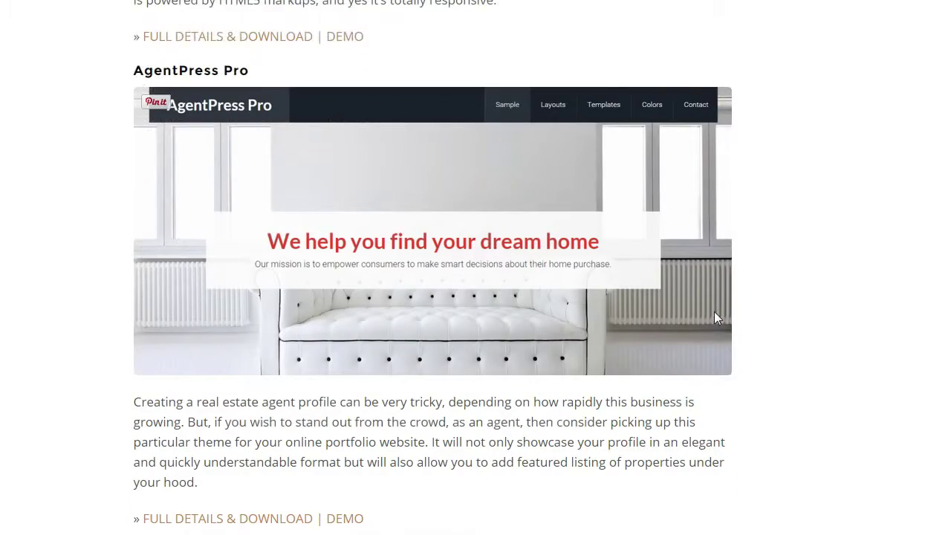
scroll(715, 313, "down", 4)
scroll(716, 318, "down", 5)
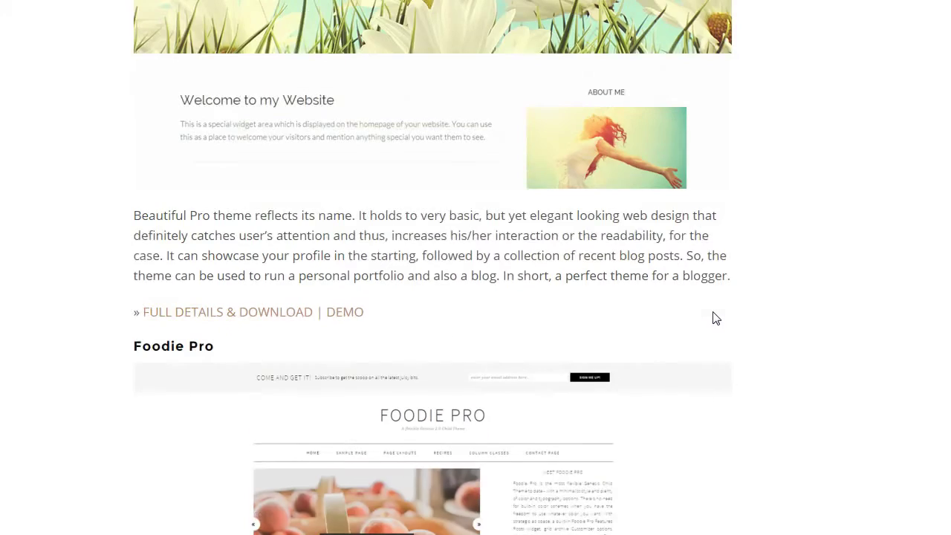
scroll(715, 318, "down", 13)
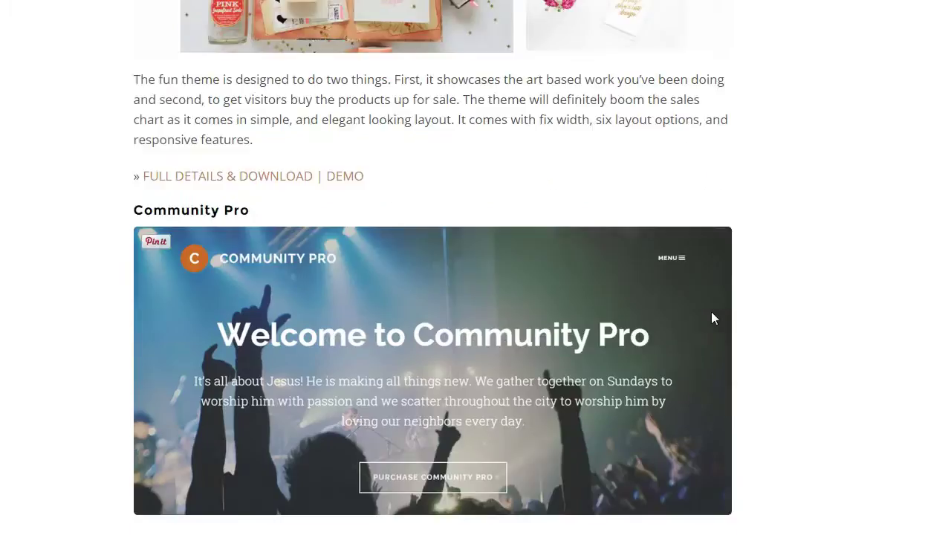
scroll(713, 318, "down", 2)
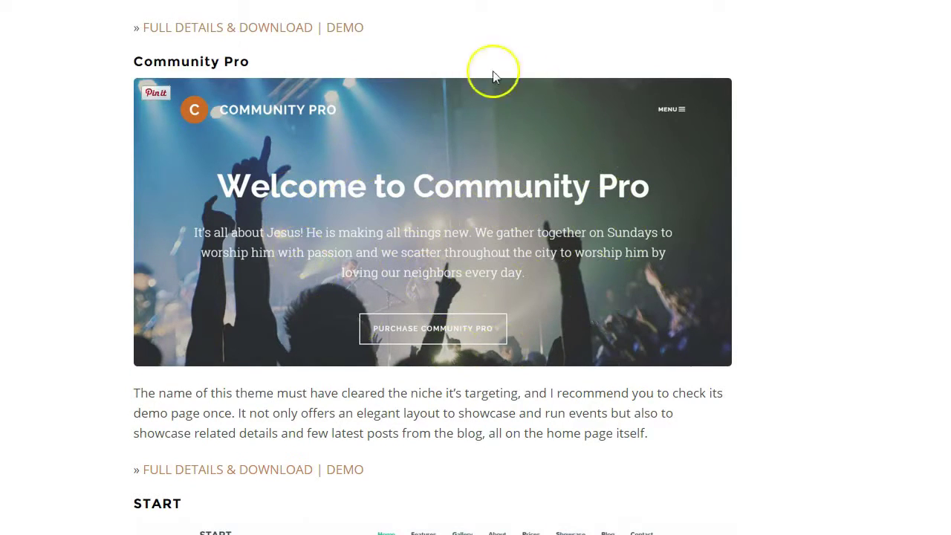
scroll(355, 291, "down", 5)
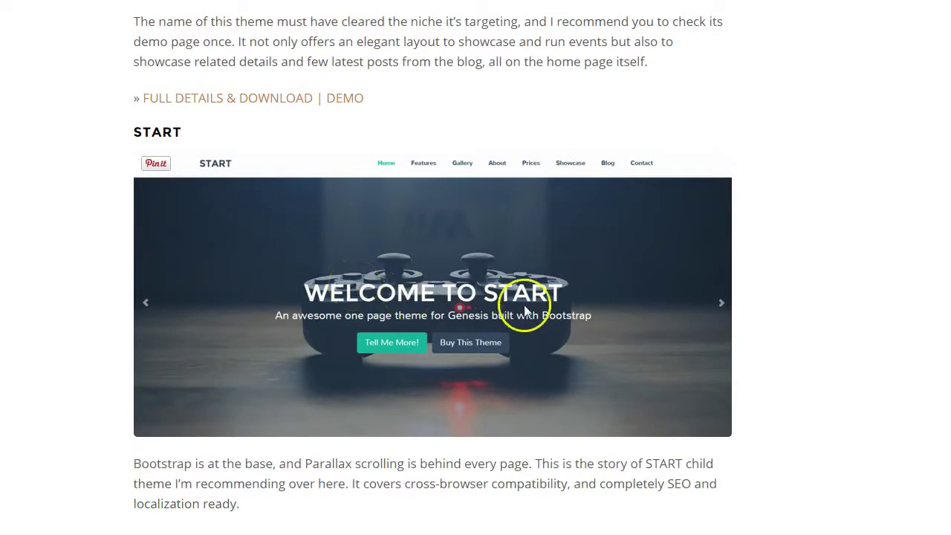
scroll(524, 308, "down", 6)
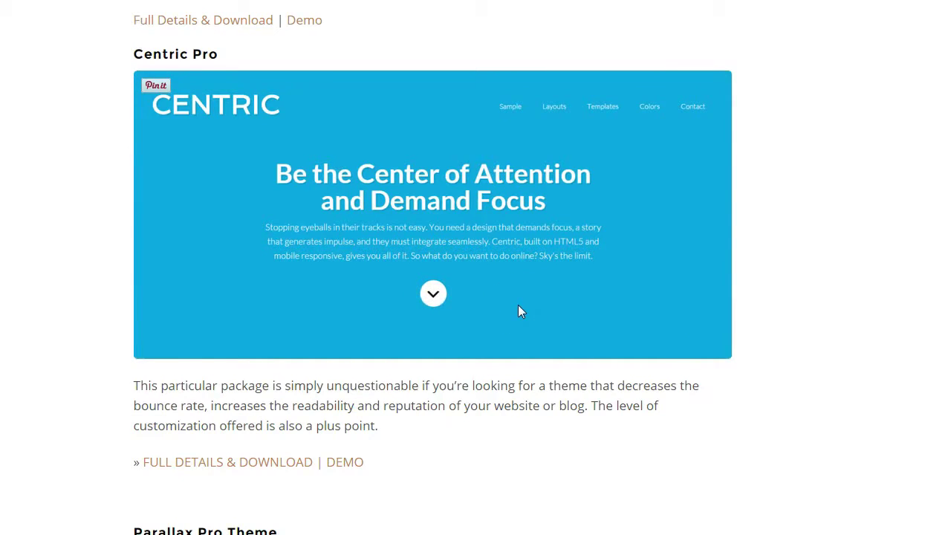
scroll(520, 311, "down", 5)
Return to the START theme in the article and open its demo site.
scroll(524, 311, "up", 9)
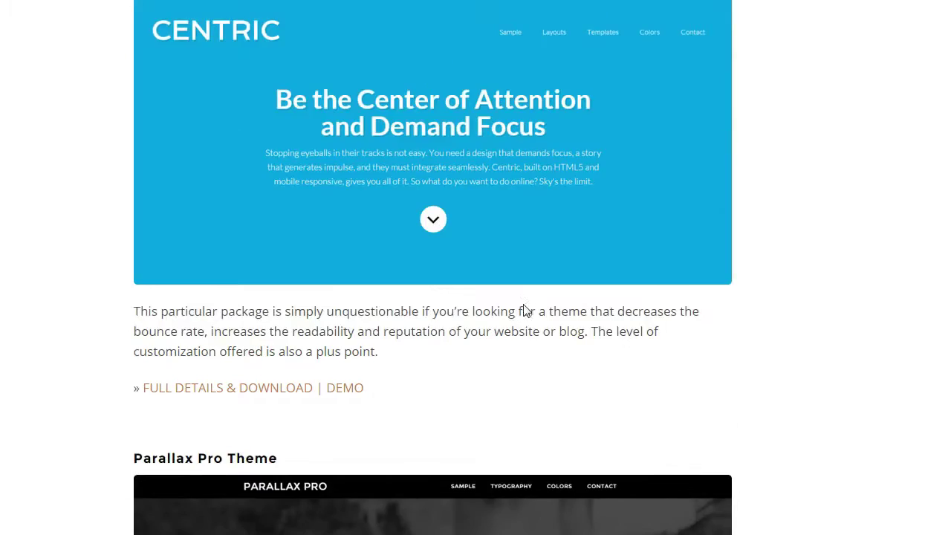
scroll(525, 311, "up", 3)
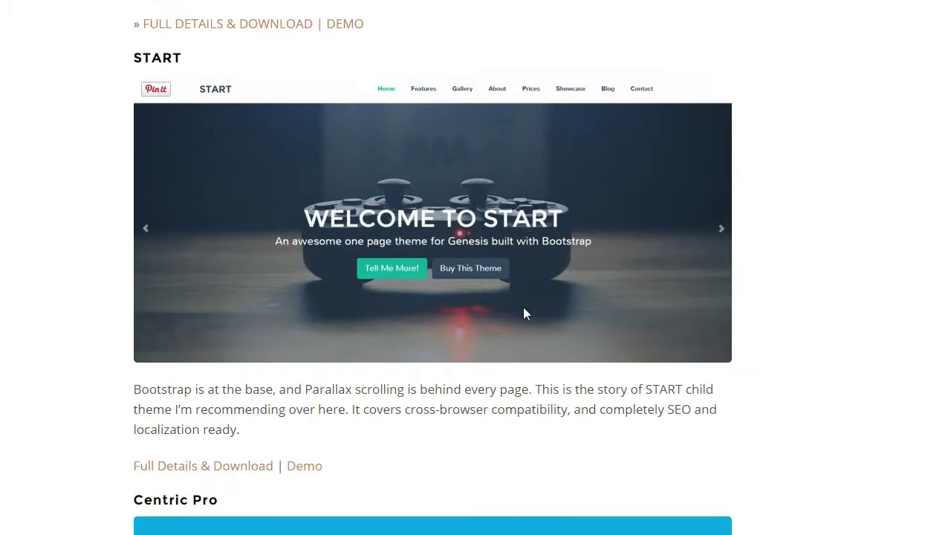
scroll(308, 365, "down", 2)
scroll(303, 395, "up", 1)
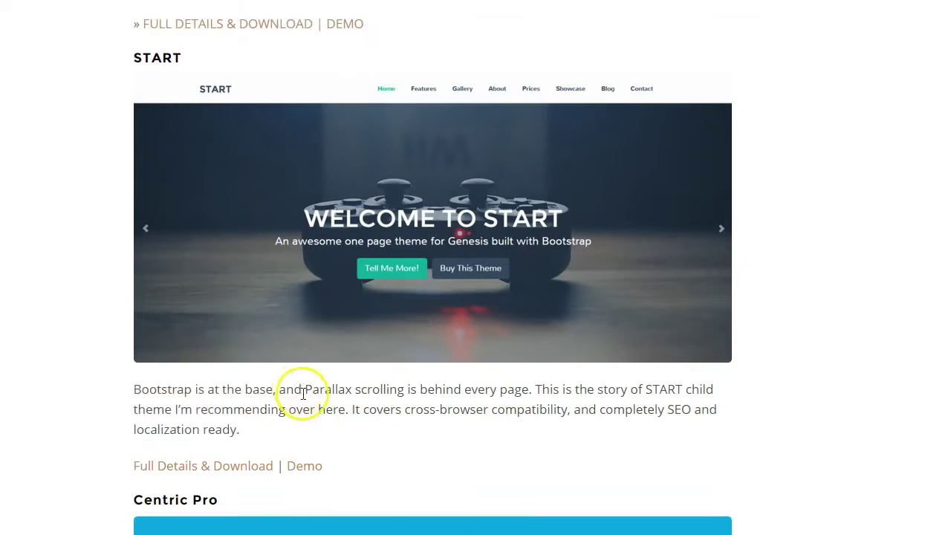
left_click(305, 467)
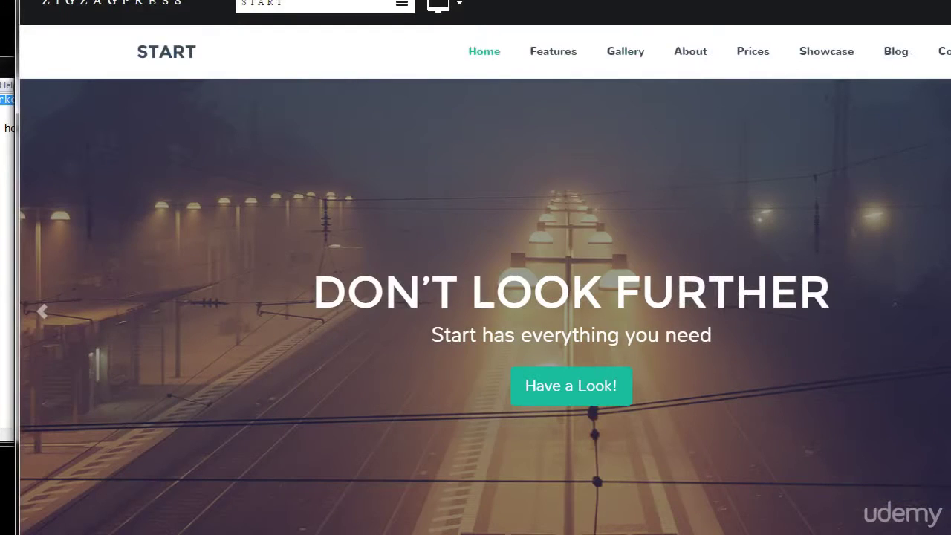
scroll(485, 280, "down", 1)
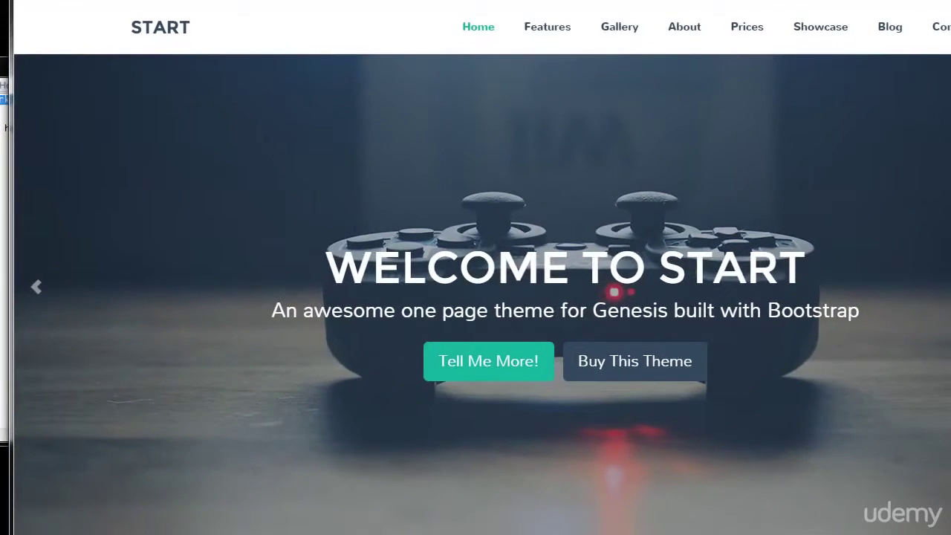
Check the START demo's responsive layout by narrowing the browser window to phone width and widening it again.
left_click_drag(950, 215, 249, 263)
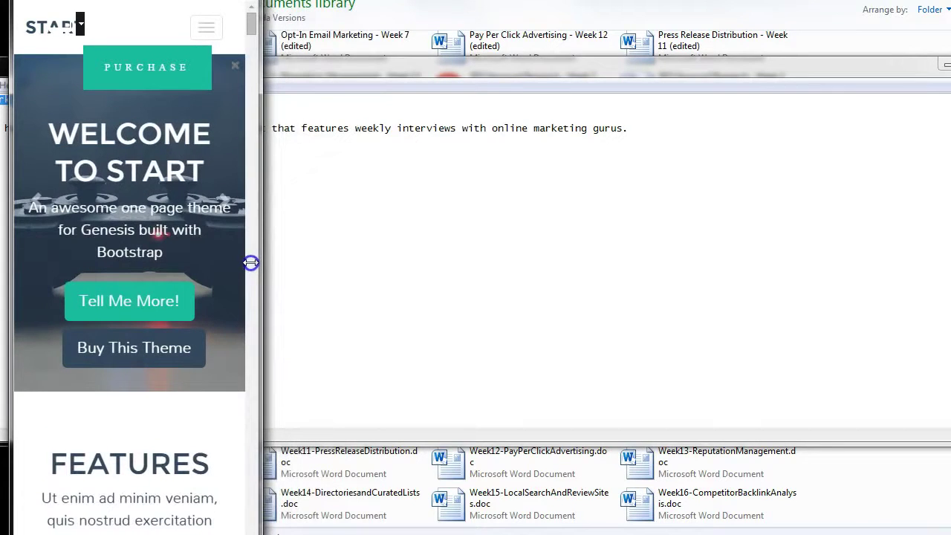
scroll(195, 319, "down", 5)
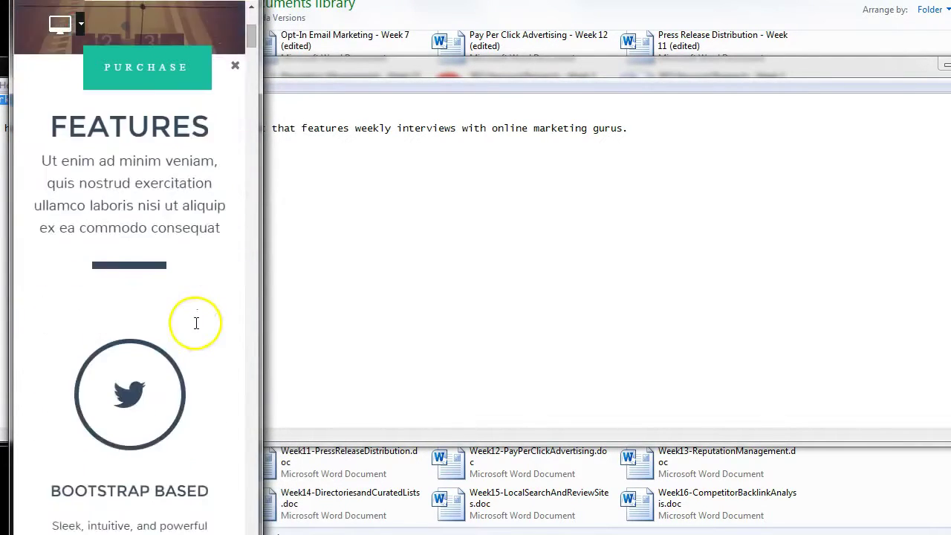
left_click_drag(260, 306, 718, 331)
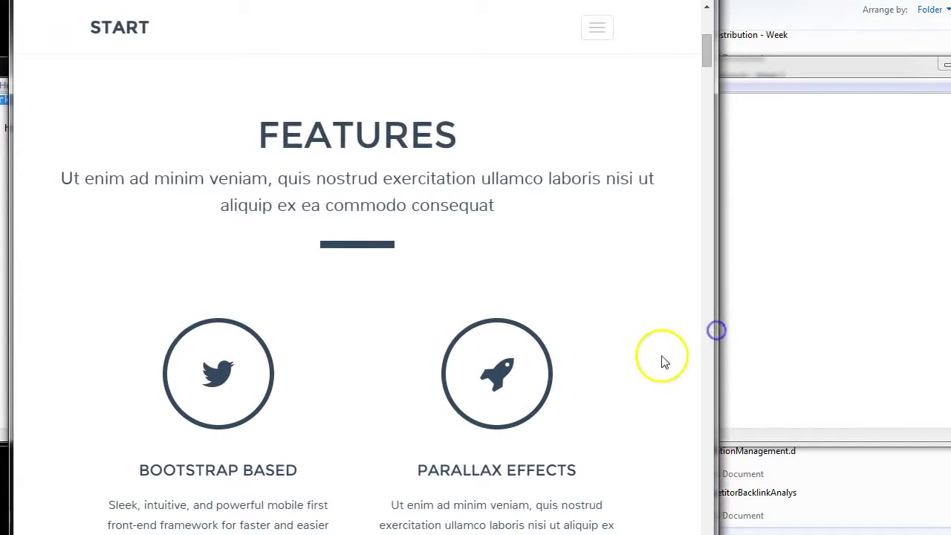
Examine the START demo's gallery, team, pricing and testimonials sections, ending back at its welcome banner.
scroll(660, 361, "down", 8)
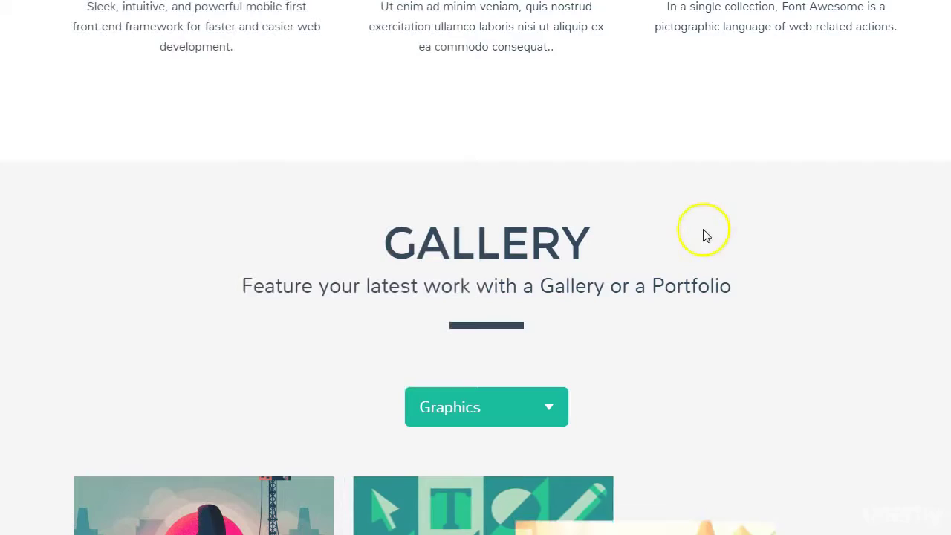
scroll(705, 234, "down", 7)
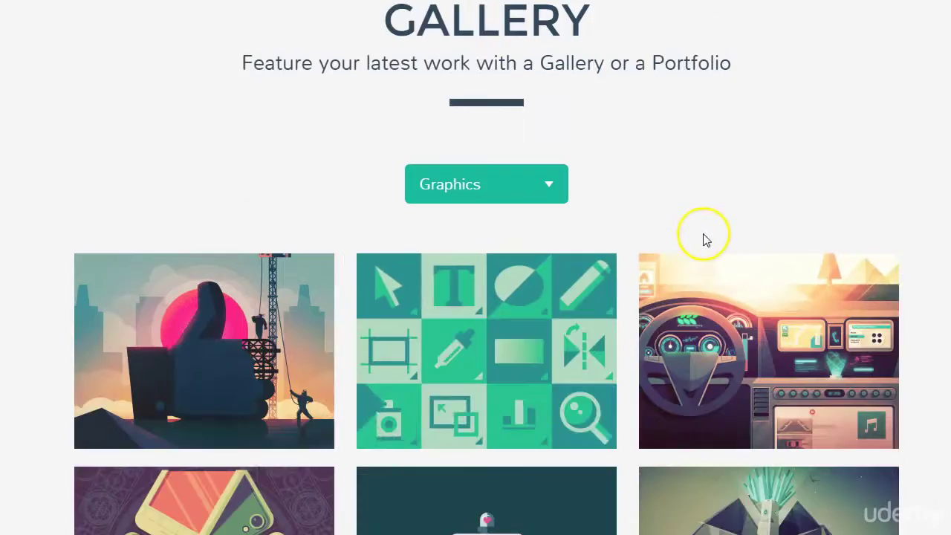
scroll(699, 233, "down", 9)
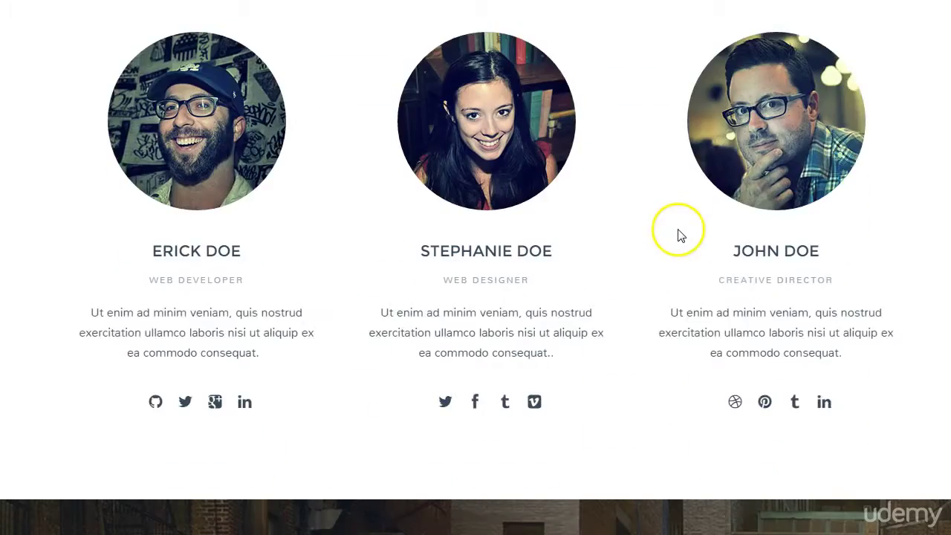
scroll(678, 234, "down", 14)
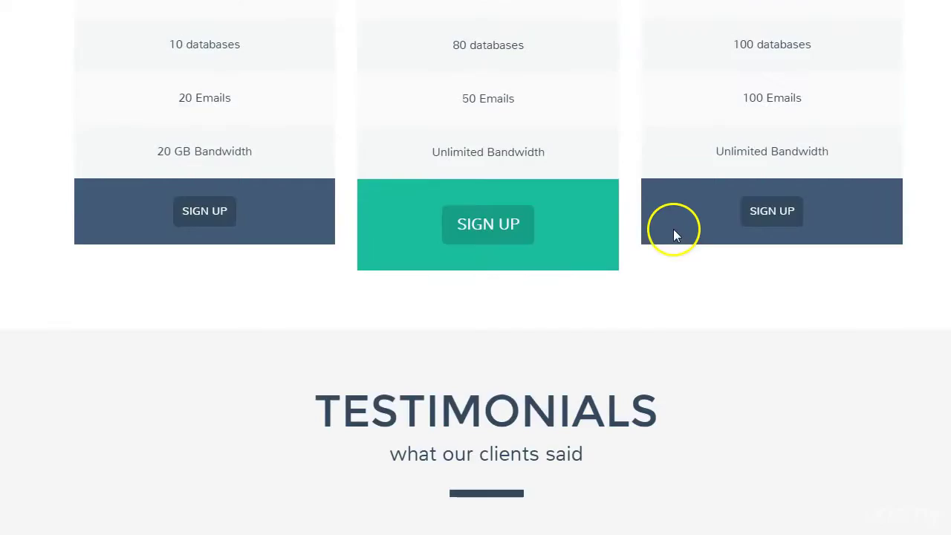
scroll(673, 232, "up", 20)
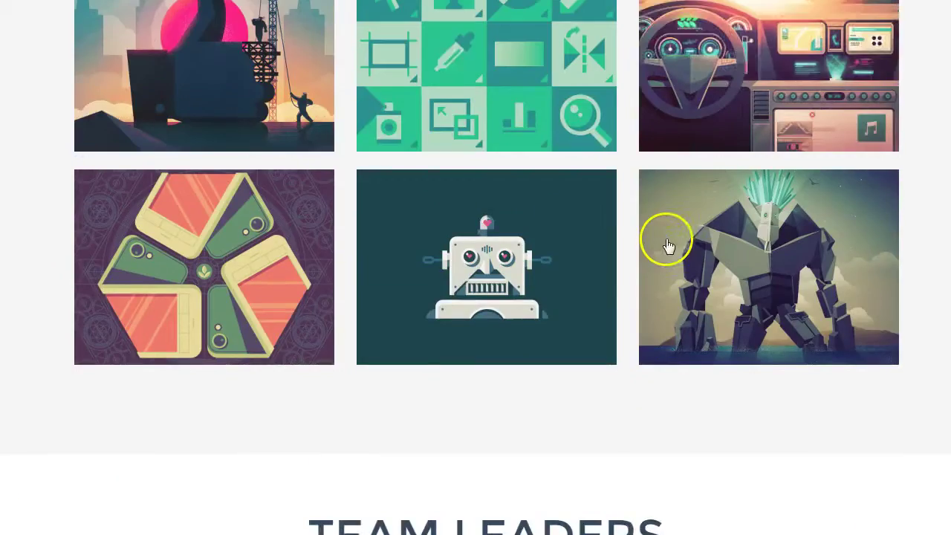
scroll(669, 245, "up", 15)
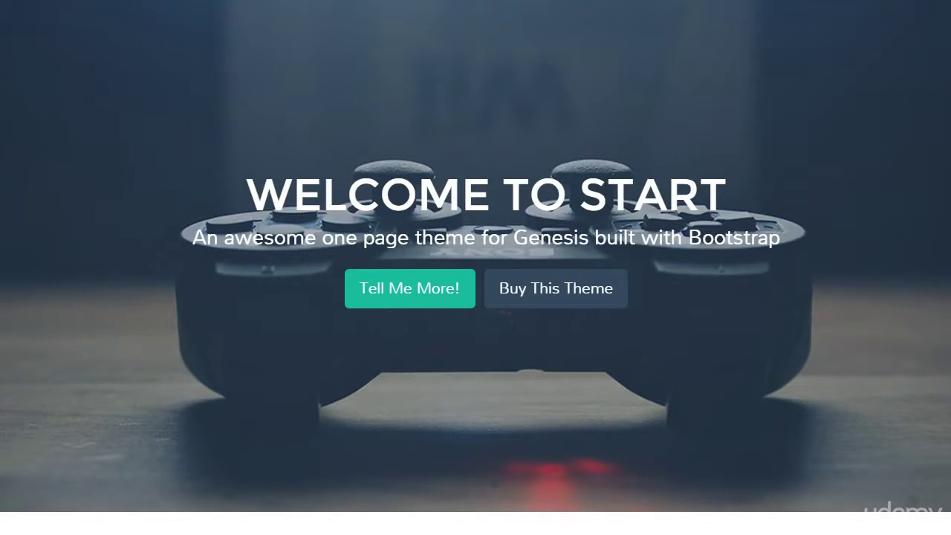
Review the Maron Pro podcast theme's purchase page and open its live demo.
left_click(321, 21)
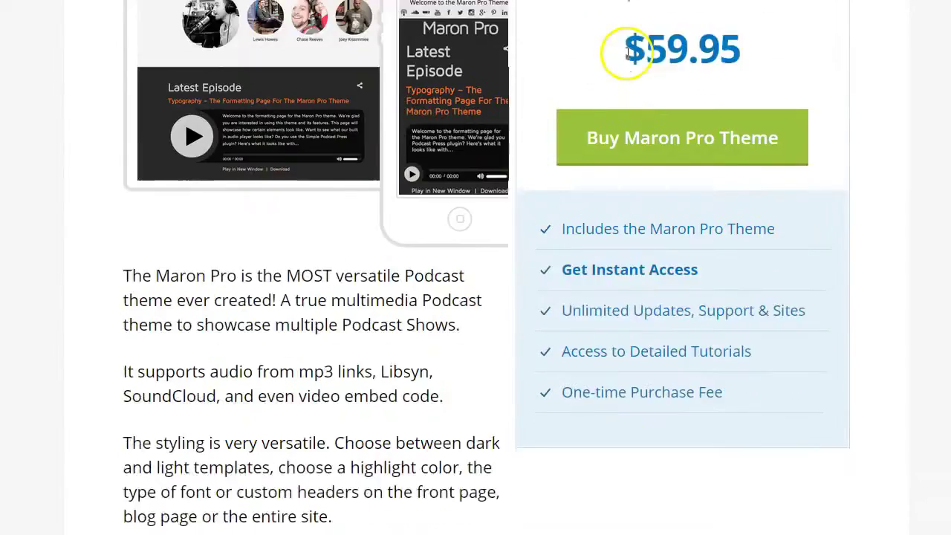
scroll(628, 60, "down", 4)
scroll(627, 59, "up", 8)
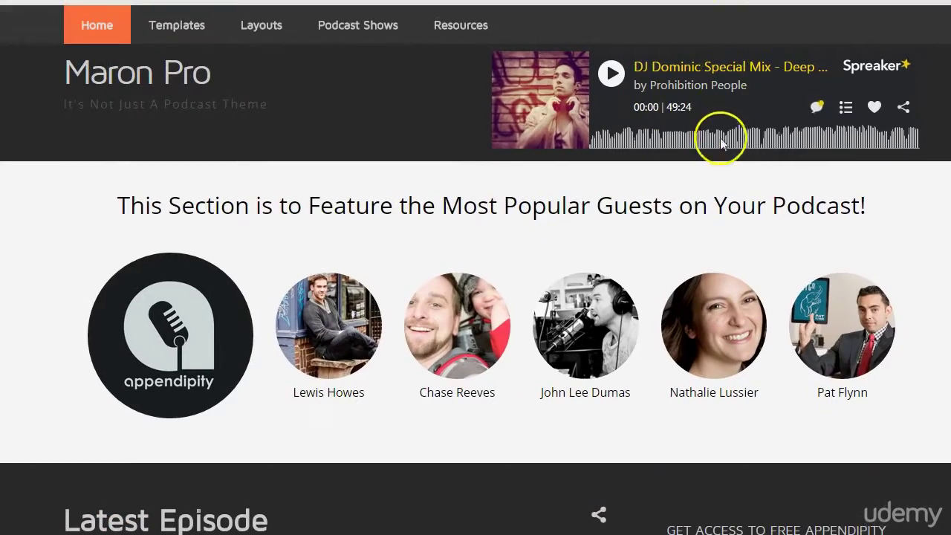
left_click(714, 31)
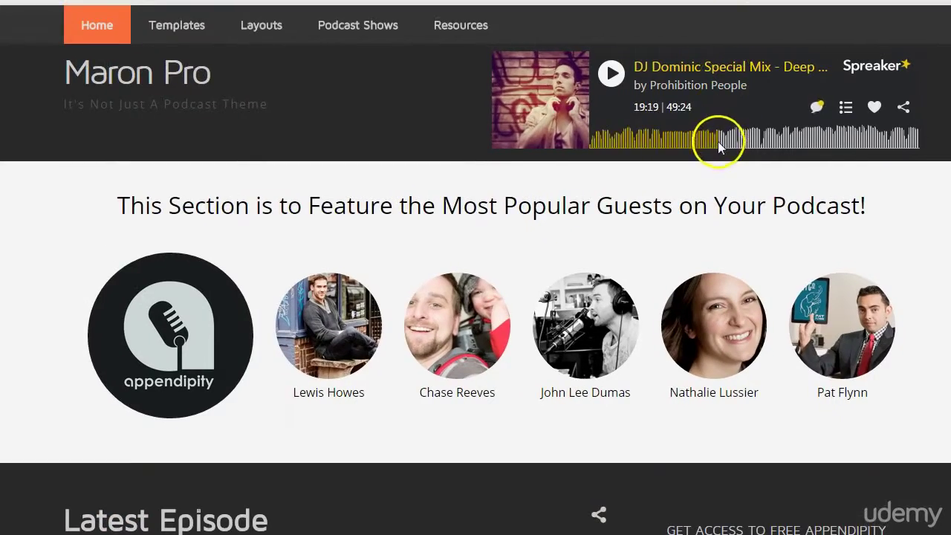
Examine the podcast episode list and the sidebar banners and subscription links in the Maron Pro demo.
scroll(814, 169, "down", 10)
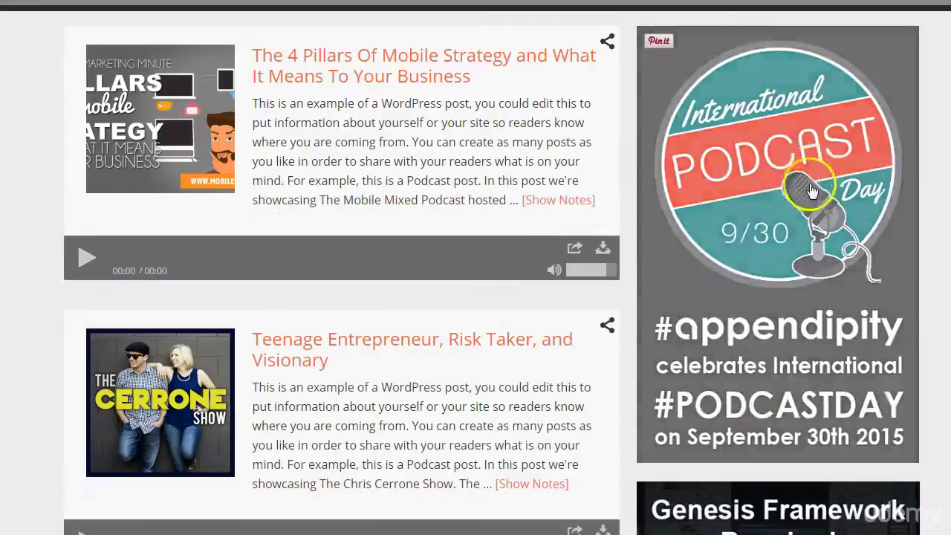
scroll(811, 192, "down", 10)
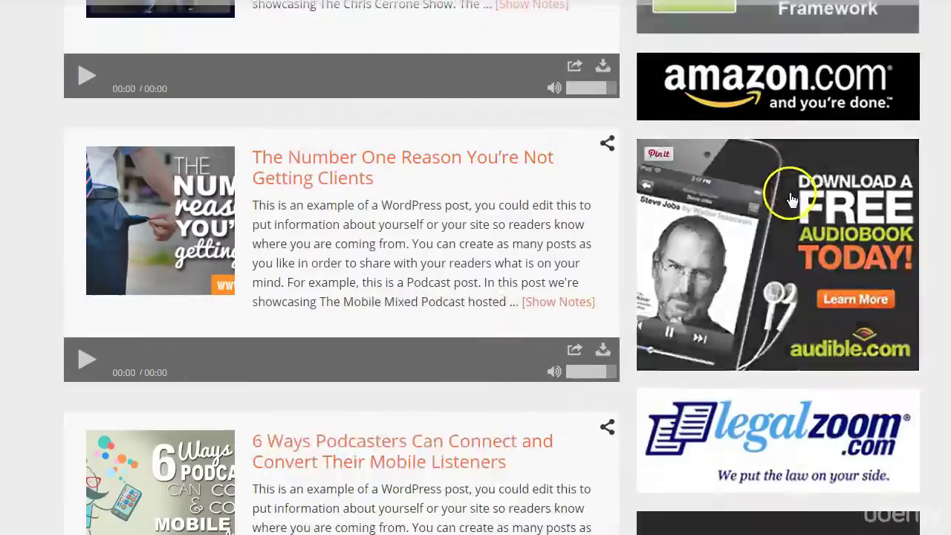
scroll(781, 197, "down", 6)
scroll(772, 186, "up", 3)
scroll(772, 199, "down", 5)
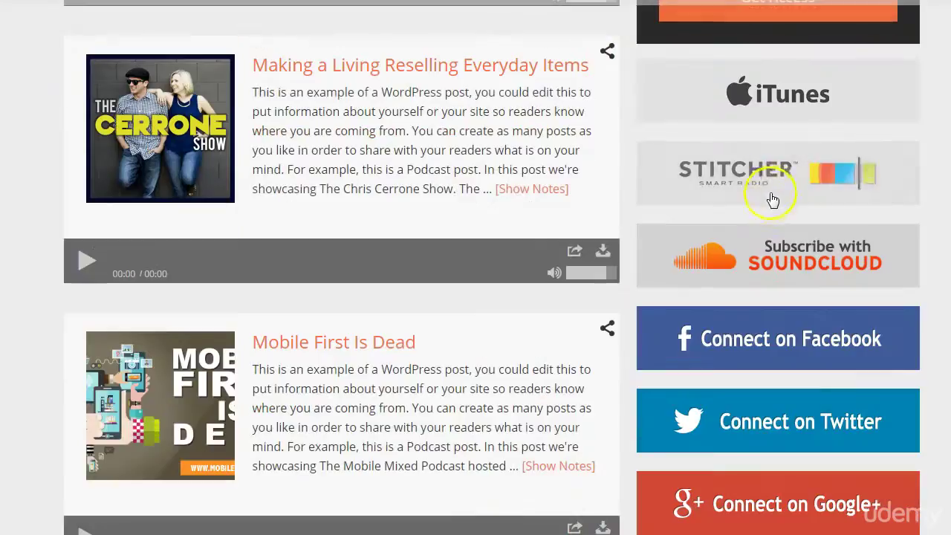
scroll(601, 368, "up", 12)
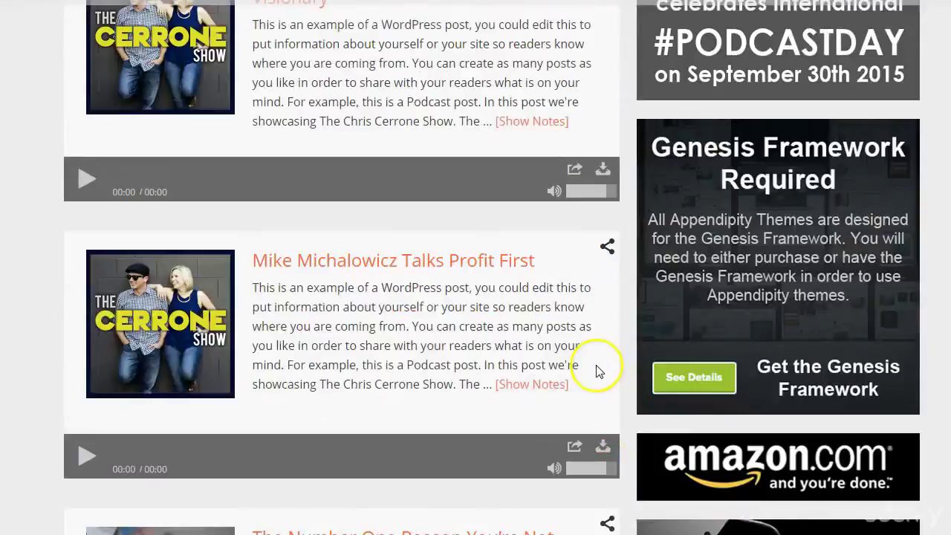
Examine the header, navigation bar and featured guests section of the Maron Pro demo.
scroll(599, 371, "up", 15)
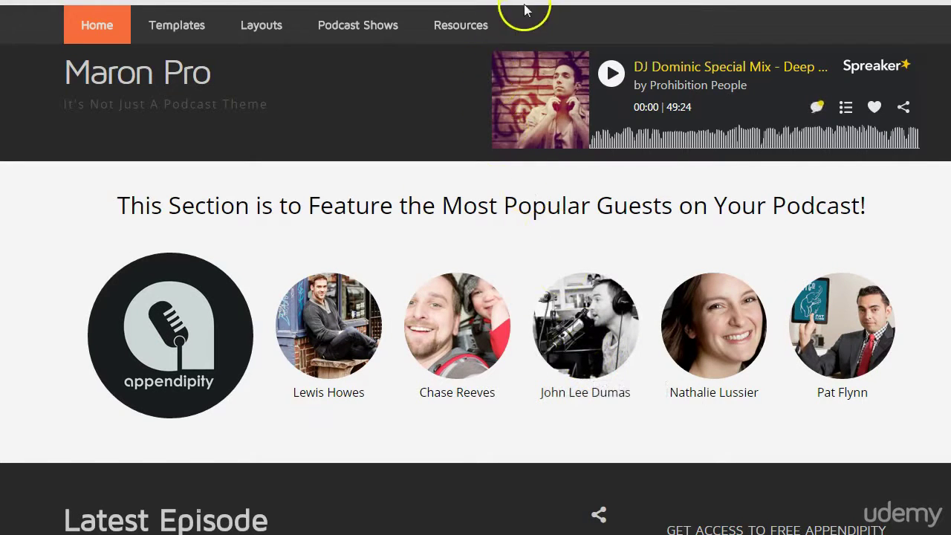
scroll(446, 30, "up", 1)
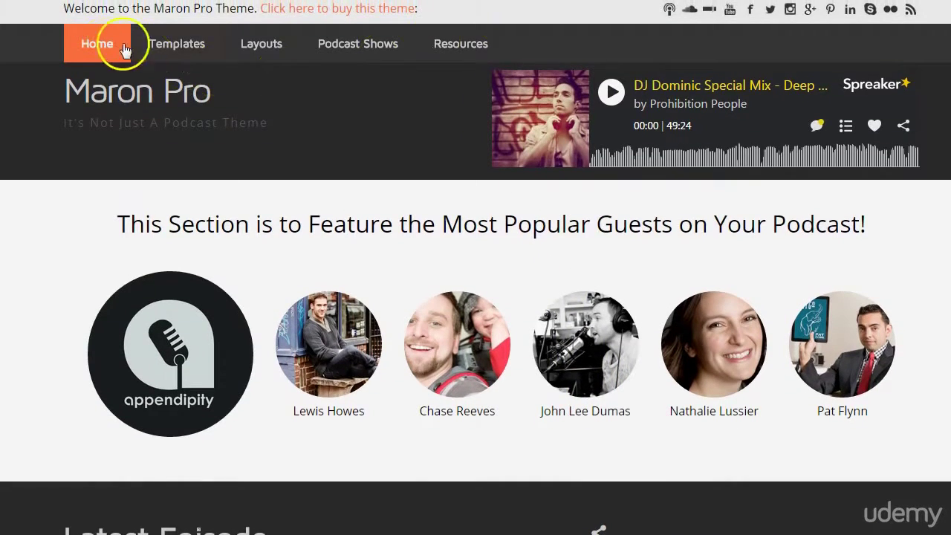
mouse_move(182, 68)
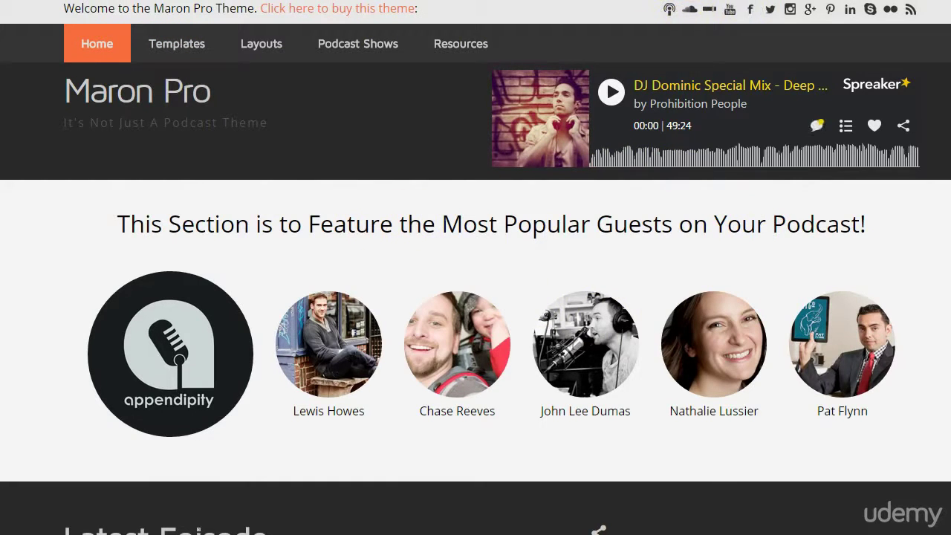
Download the Maron Pro Theme version 2.0 from the purchased themes in the Appendipity member area.
scroll(475, 297, "down", 2)
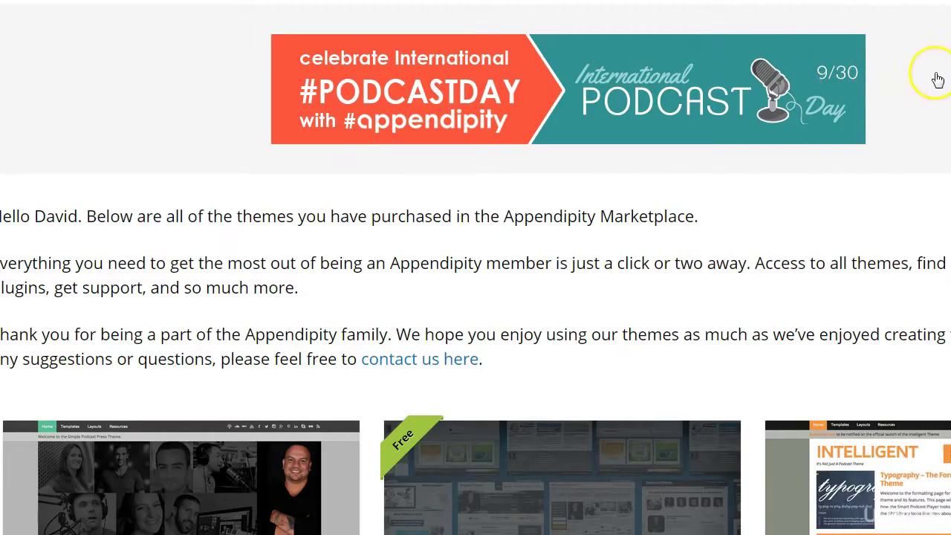
scroll(823, 106, "down", 4)
scroll(810, 110, "down", 1)
scroll(795, 107, "up", 1)
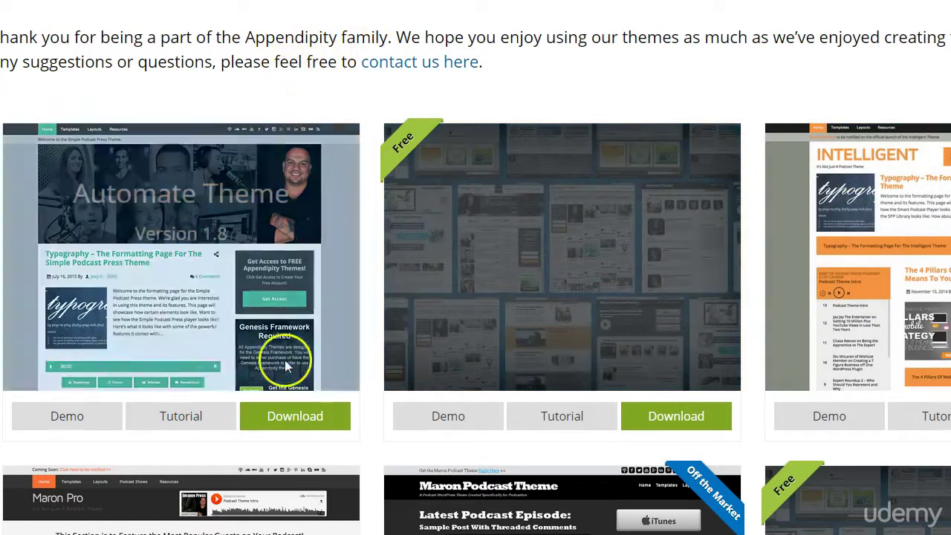
left_click(298, 429)
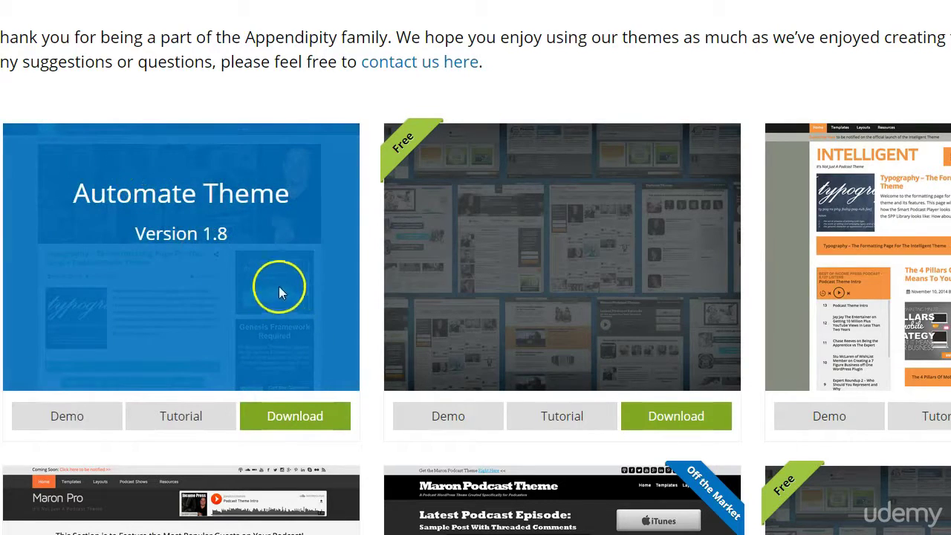
scroll(112, 230, "down", 2)
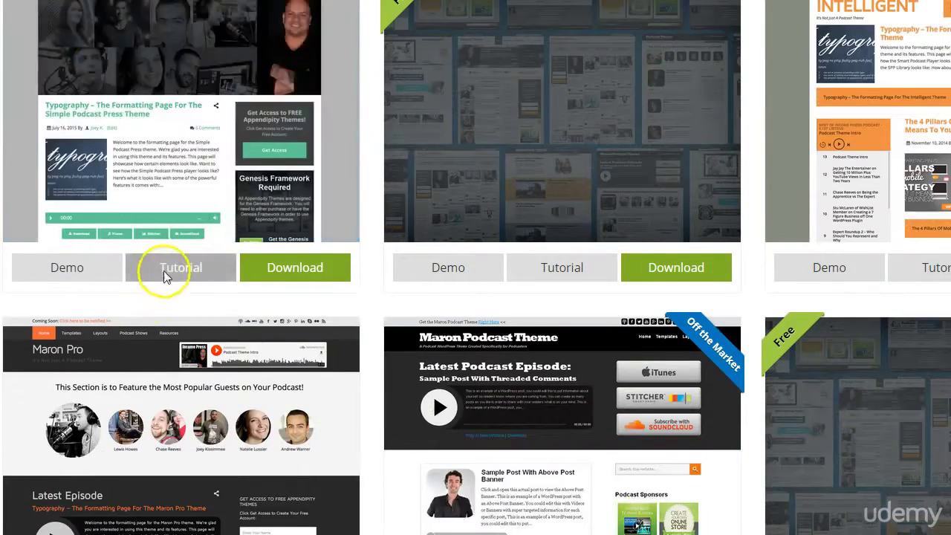
scroll(156, 245, "down", 2)
scroll(171, 213, "down", 1)
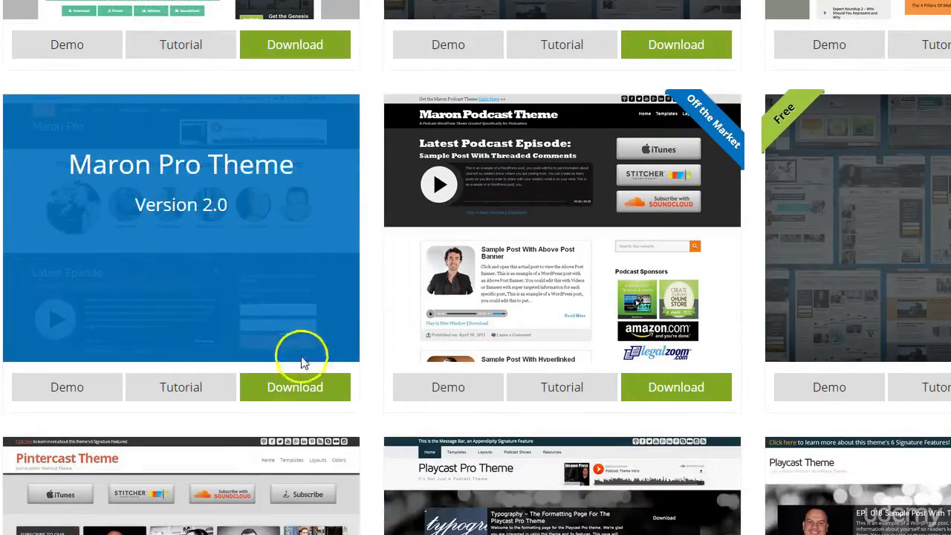
left_click(303, 388)
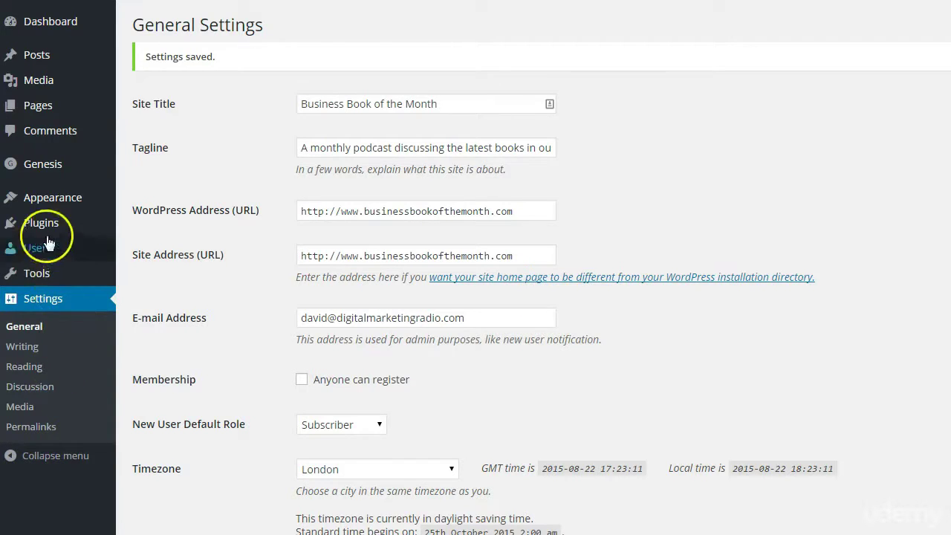
Open the theme upload form in the Business Book of the Month WordPress admin.
mouse_move(58, 198)
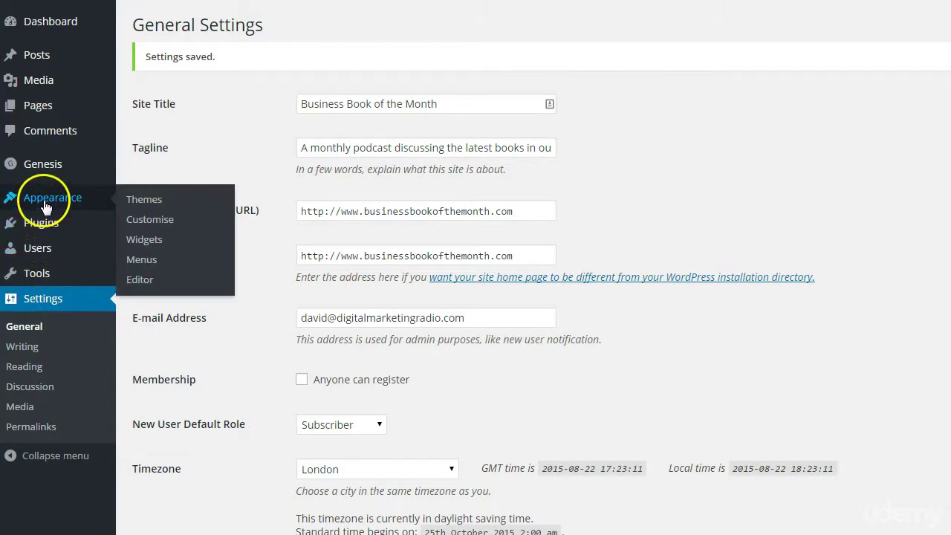
left_click(137, 199)
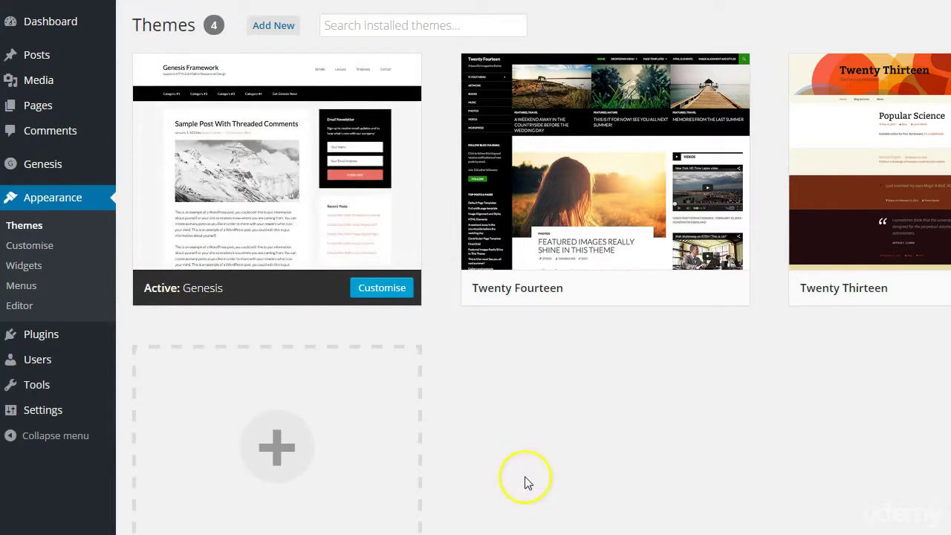
left_click(286, 26)
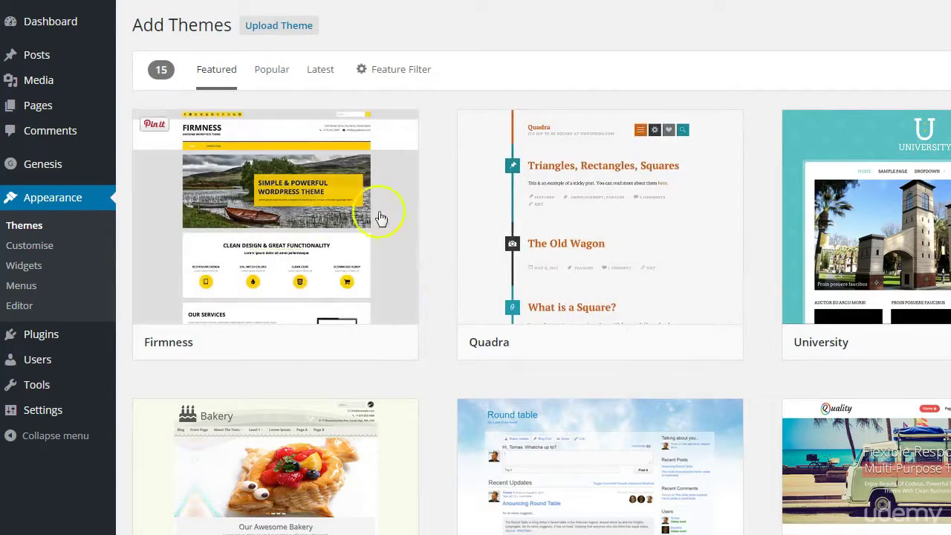
left_click(297, 26)
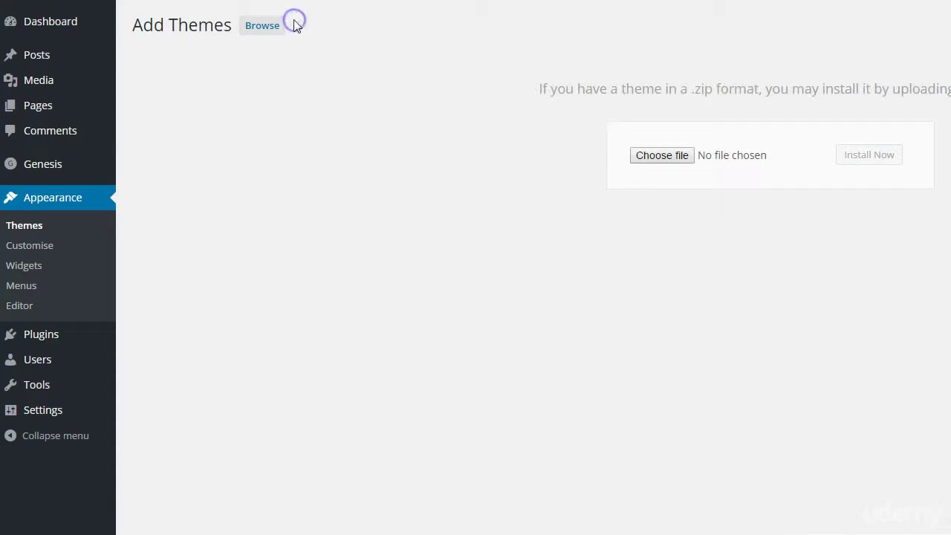
Upload the theme file maronpro_v20.zip from the desktop and install it.
left_click(666, 156)
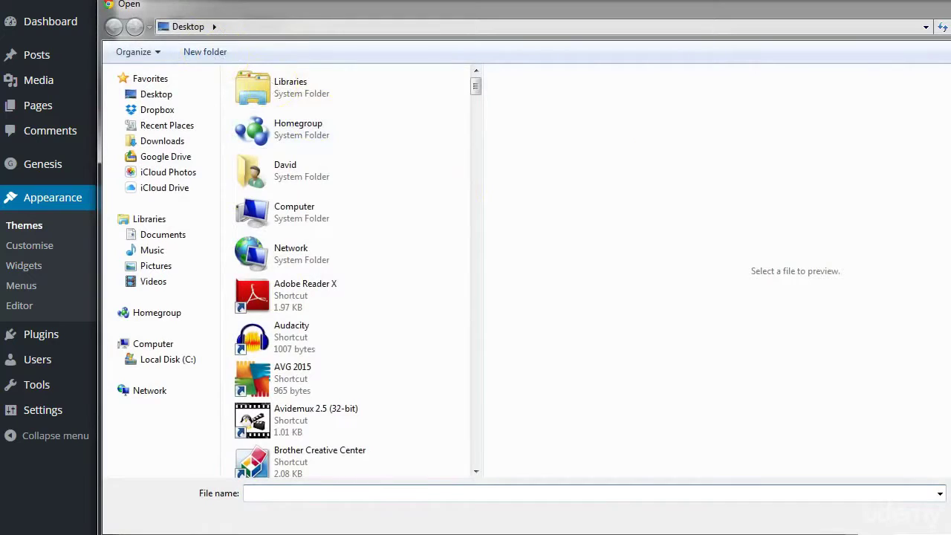
type("mar")
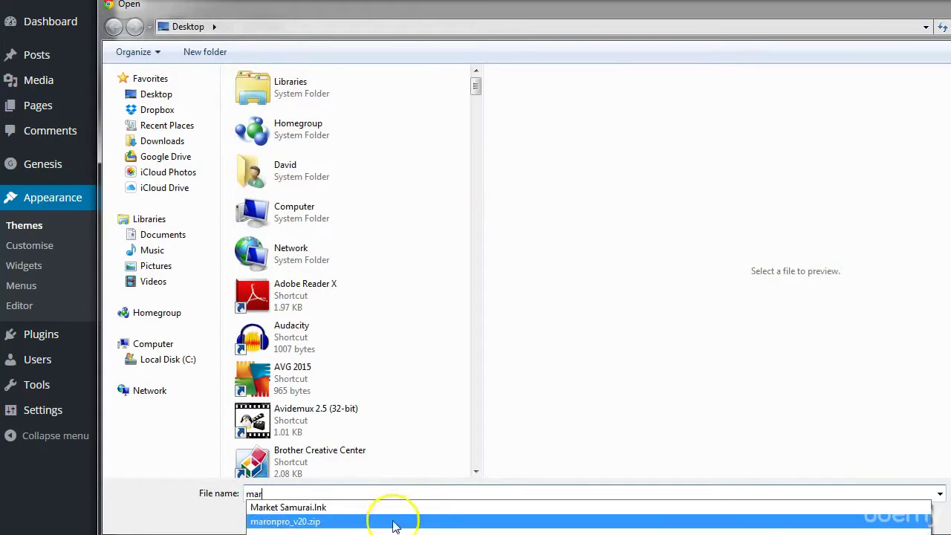
left_click(344, 521)
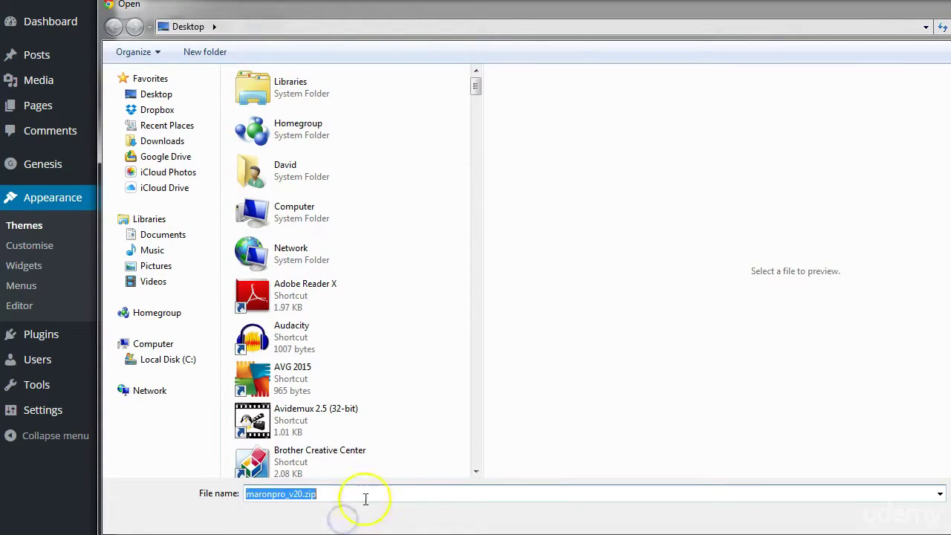
key("Return")
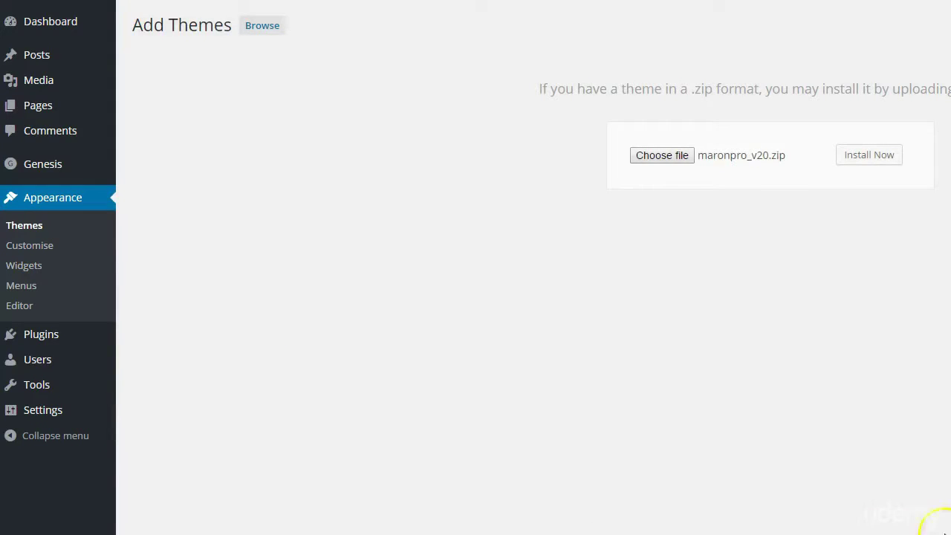
left_click(886, 159)
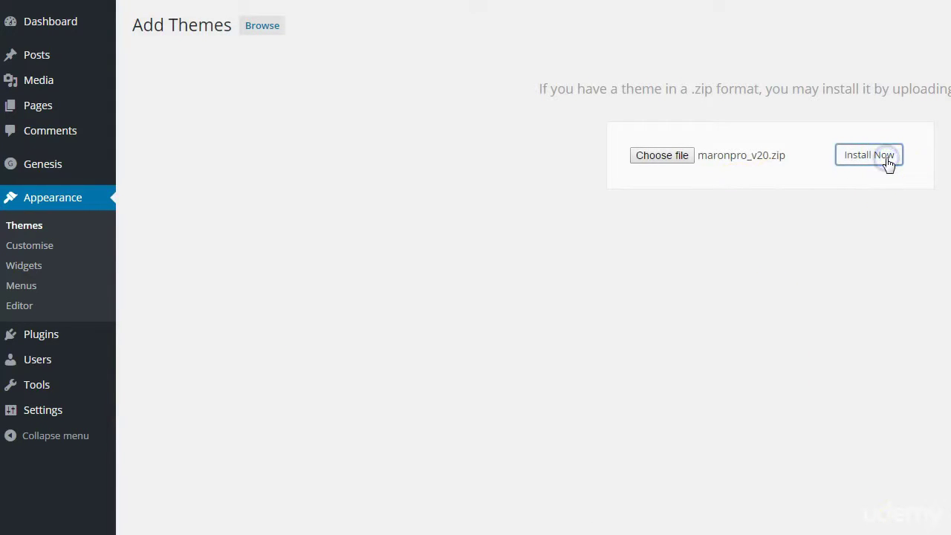
left_click(864, 155)
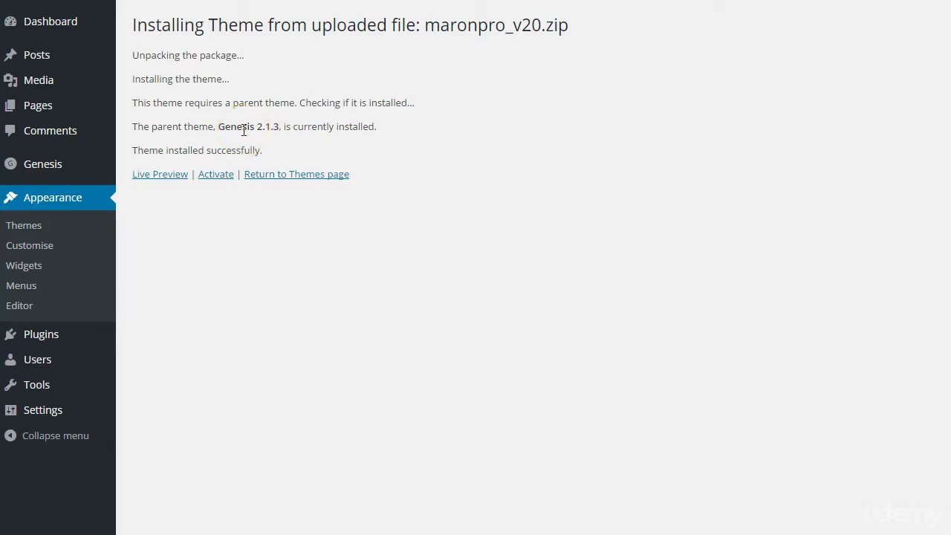
Activate the installed Maron Pro theme and visit the site to check the tagline in its header.
left_click(217, 175)
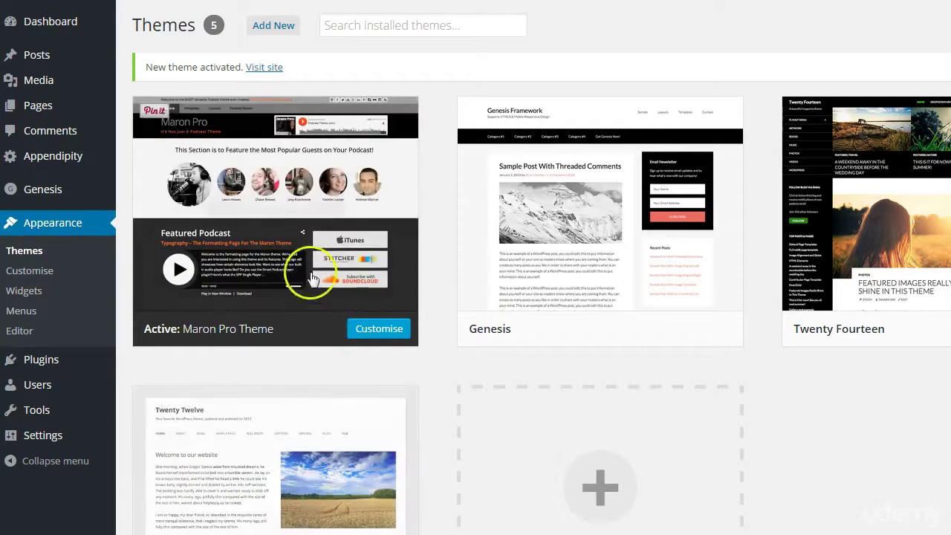
mouse_move(254, 205)
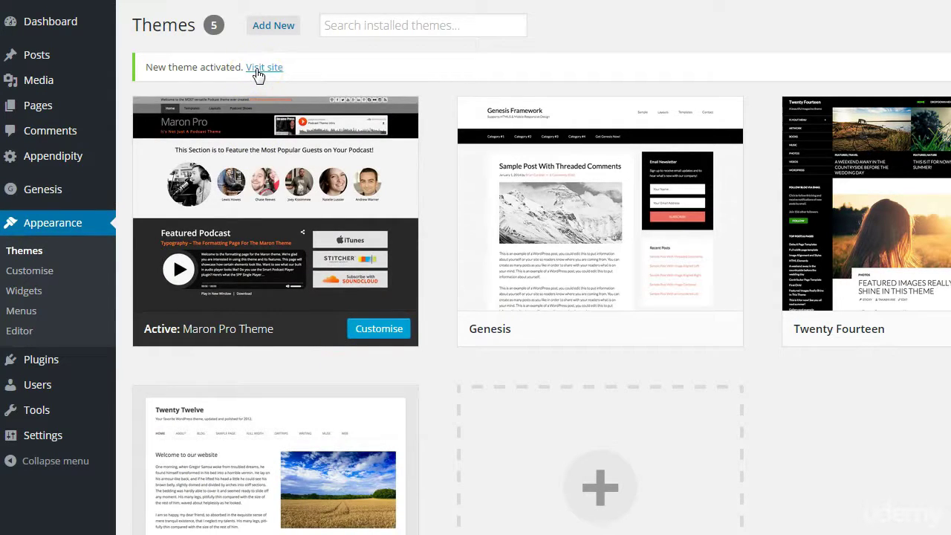
left_click(261, 68)
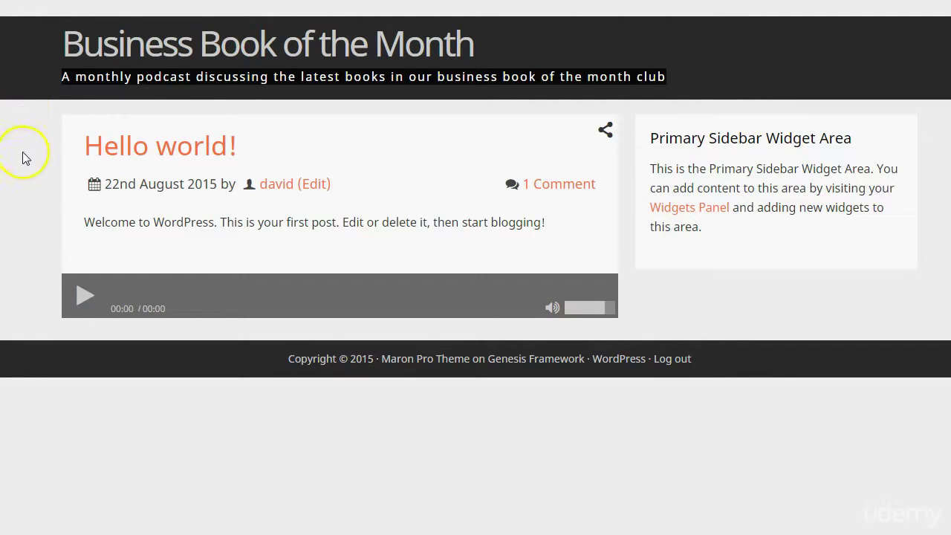
left_click_drag(62, 76, 676, 85)
left_click(700, 123)
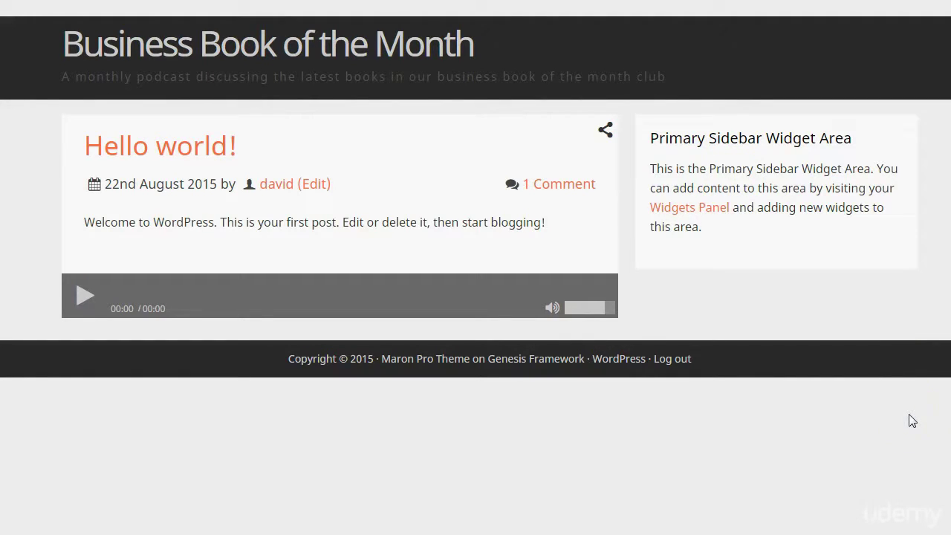
Switch to Notepad and copy the line "A monthly podcast discussing our business book of the month".
left_click(902, 534)
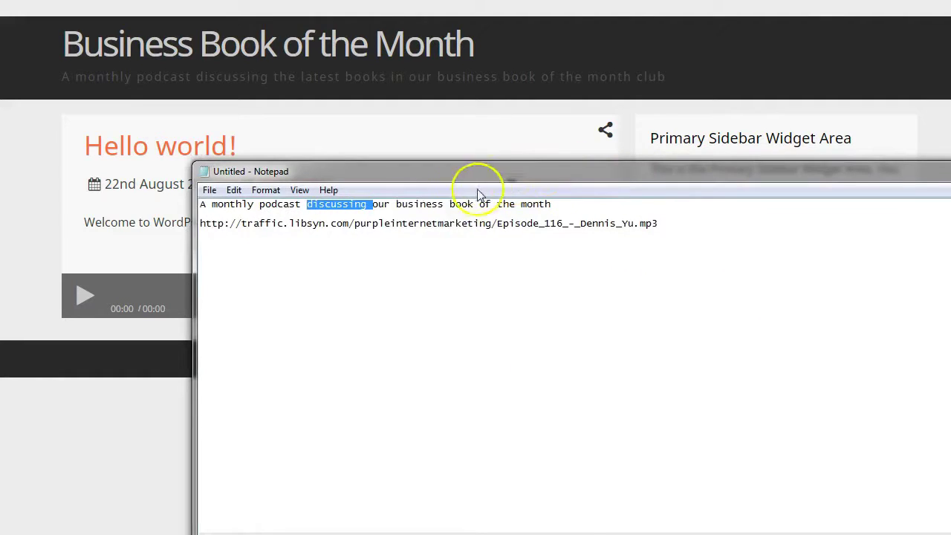
left_click(522, 205)
left_click_drag(551, 204, 138, 206)
key("ctrl+c")
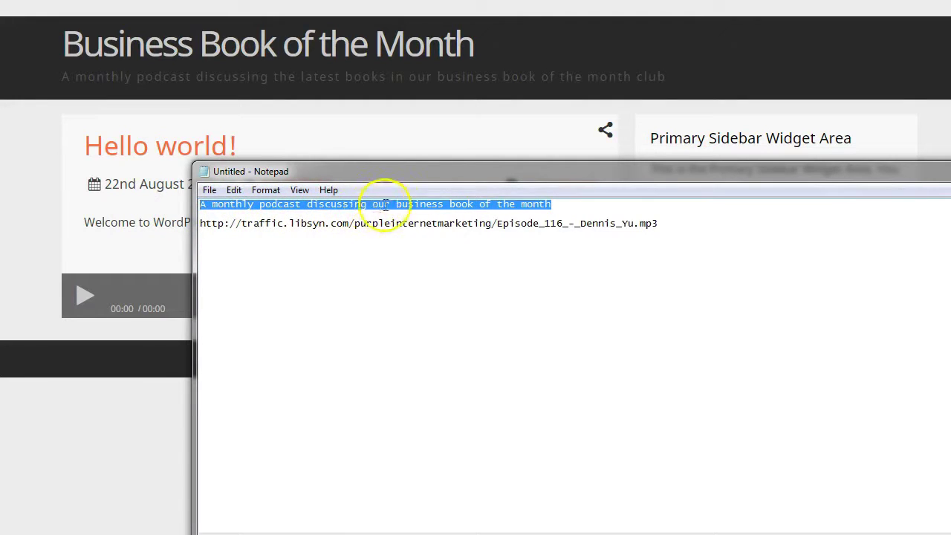
Set the site tagline to "A monthly podcast discussing our business book of the month" in the WordPress general settings and save.
key("alt+Tab")
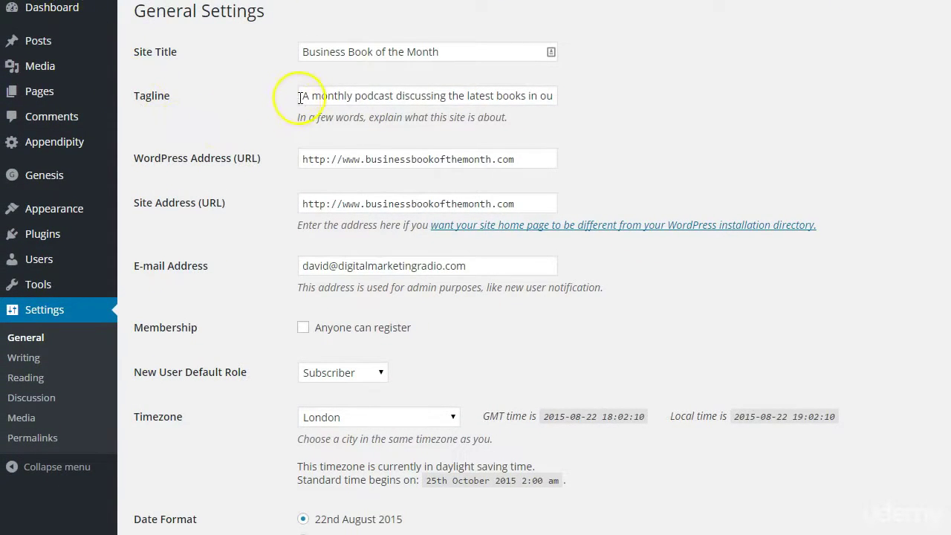
left_click_drag(304, 97, 733, 101)
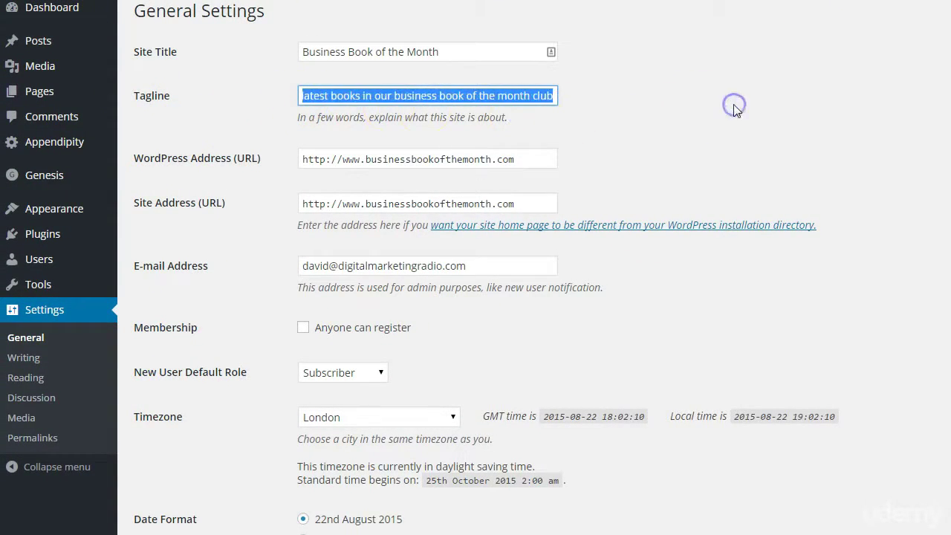
key("ctrl+v")
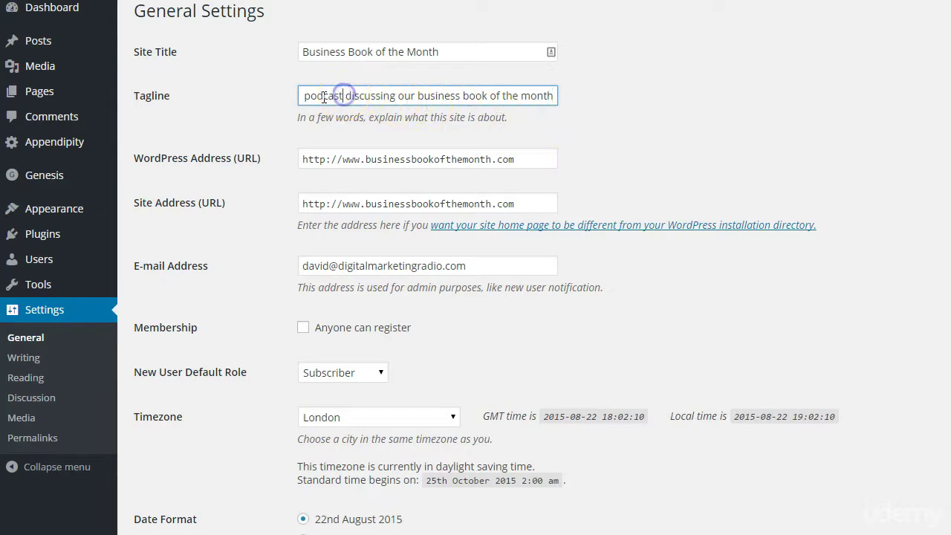
left_click_drag(325, 95, 279, 93)
left_click(436, 93)
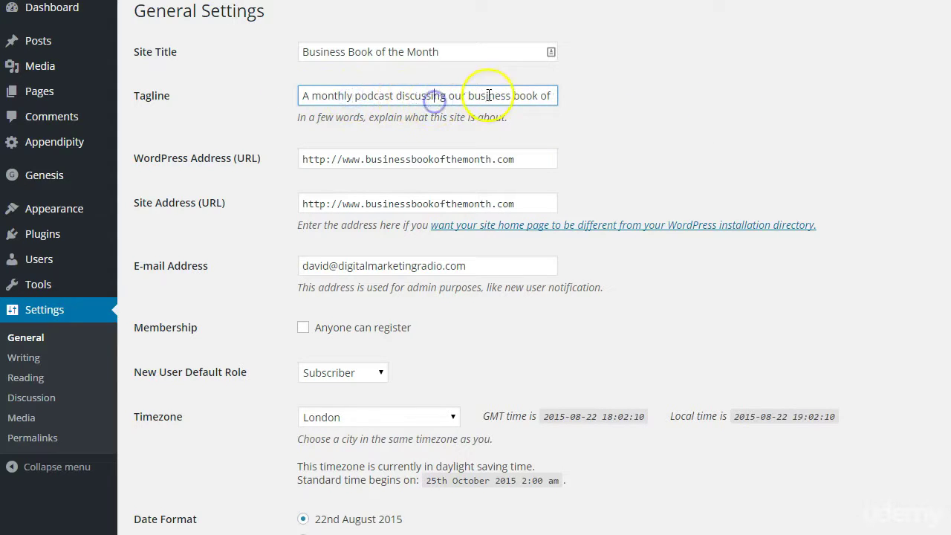
left_click_drag(488, 95, 580, 96)
scroll(600, 503, "down", 4)
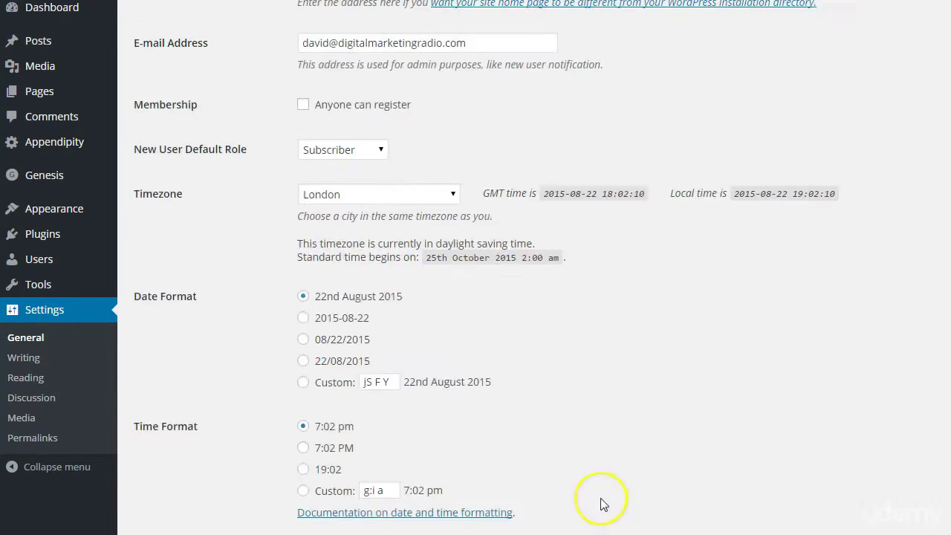
double_click(600, 526)
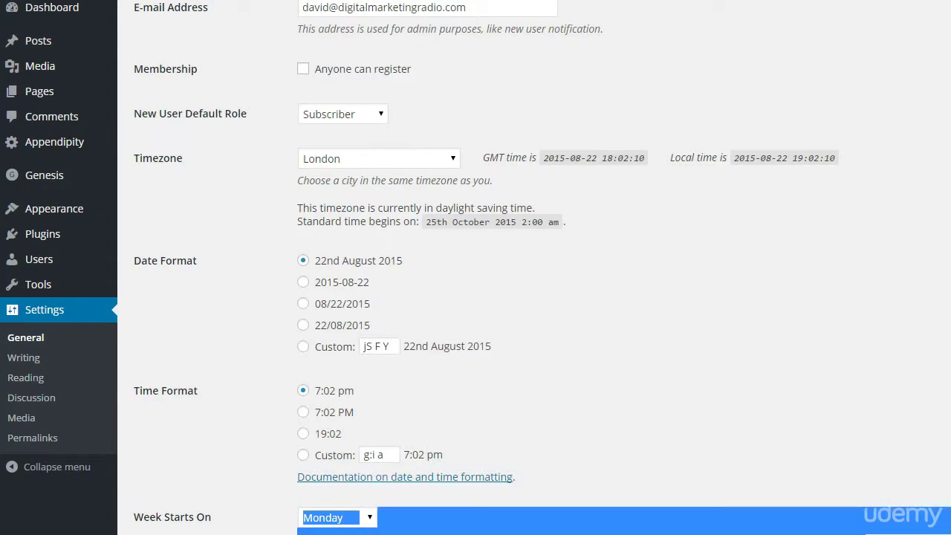
left_click(600, 520)
scroll(600, 520, "down", 2)
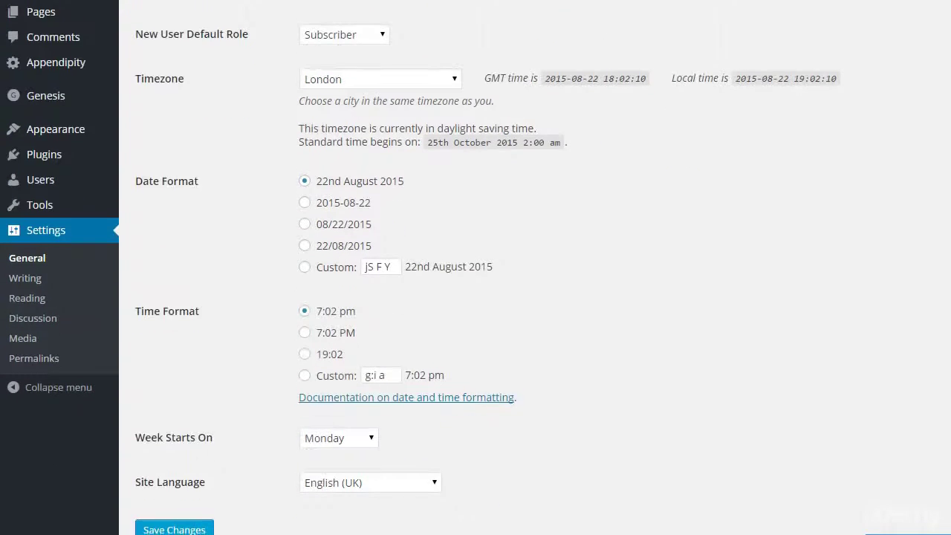
left_click(174, 516)
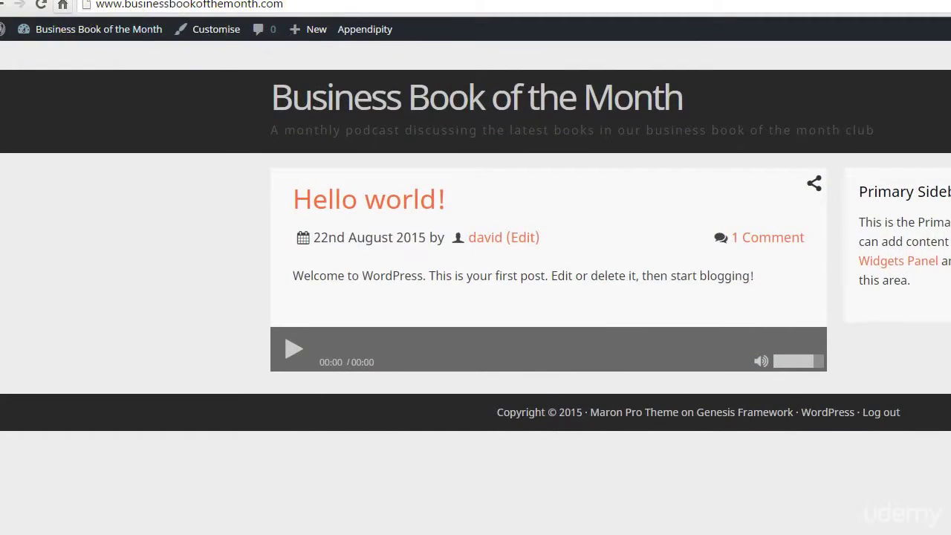
Reload the Business Book of the Month homepage and check the tagline under the site title.
left_click(35, 7)
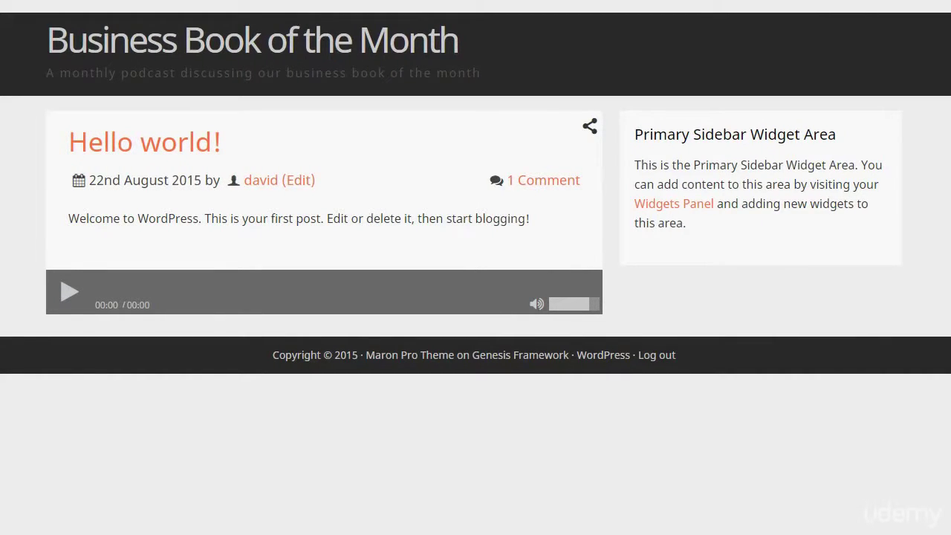
left_click_drag(46, 72, 506, 77)
left_click(411, 75)
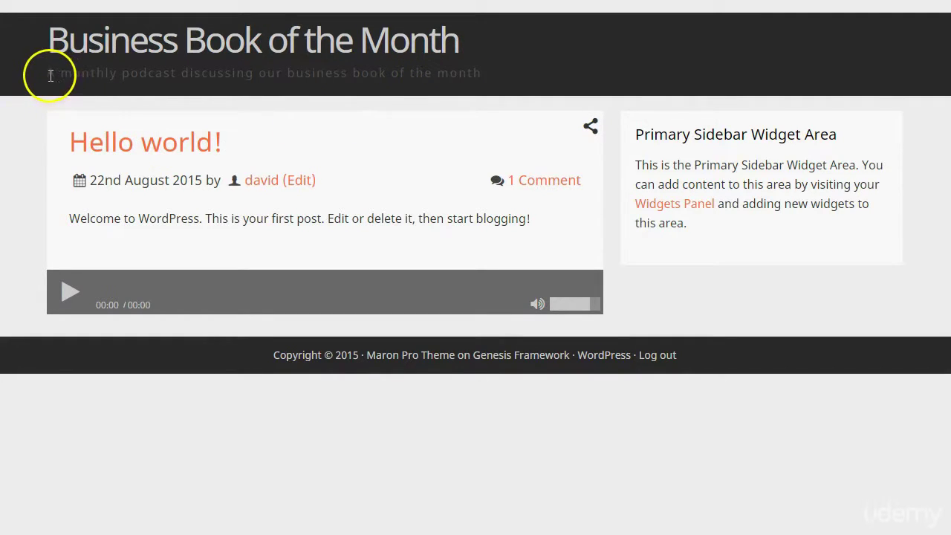
Check the tagline in the homepage header and bring up Notepad to view the saved podcast mp3 link.
left_click_drag(46, 73, 413, 77)
left_click(431, 74)
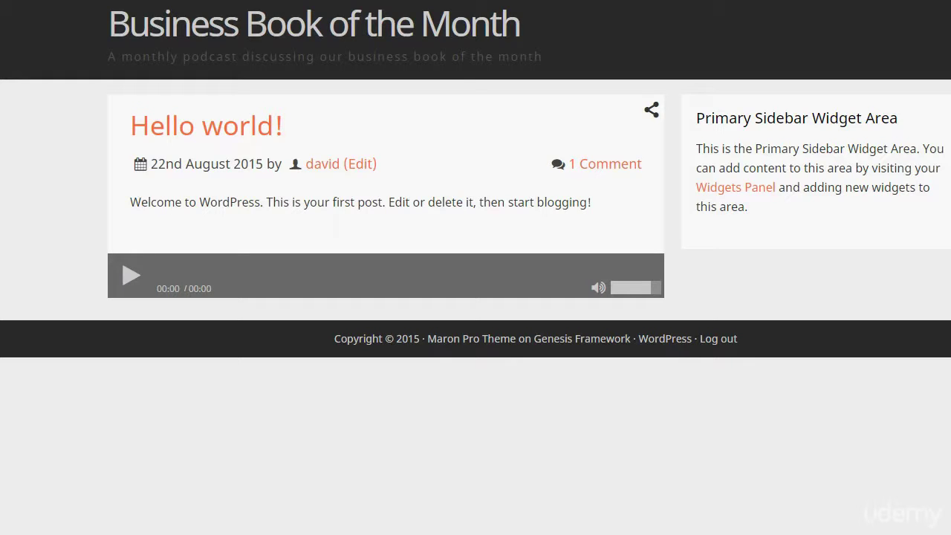
left_click_drag(950, 178, 724, 178)
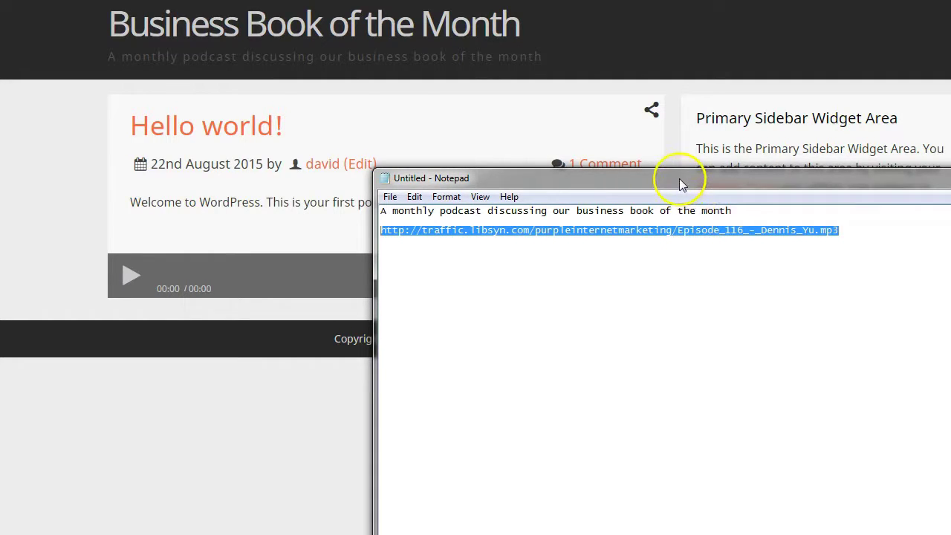
left_click_drag(679, 178, 950, 178)
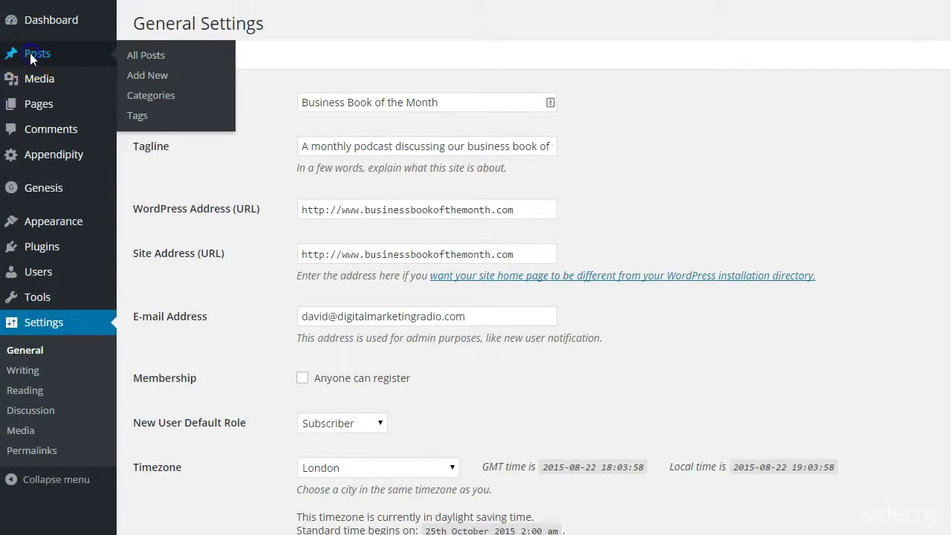
Open the Hello world! post in the WordPress editor and review the Podcast mp3 link in its Appendipity Podcast Settings.
left_click(30, 53)
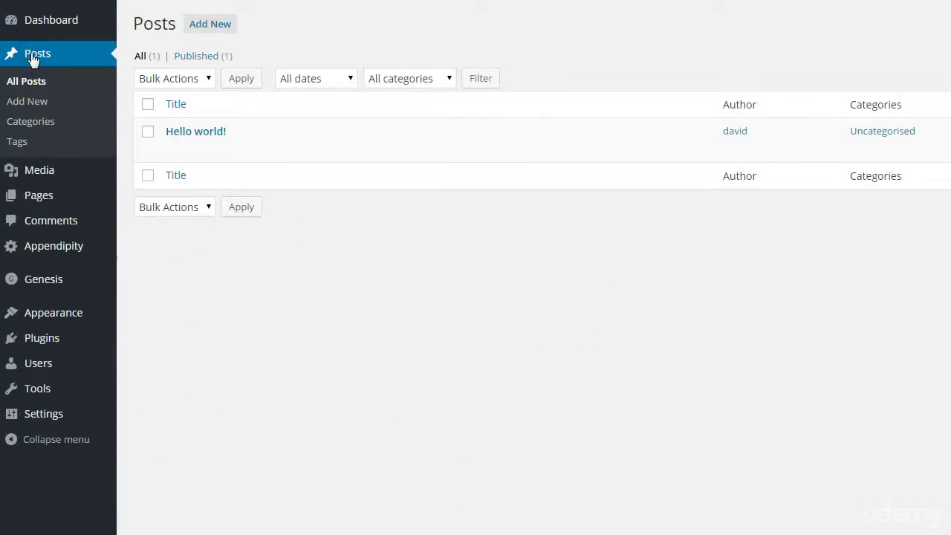
left_click(187, 135)
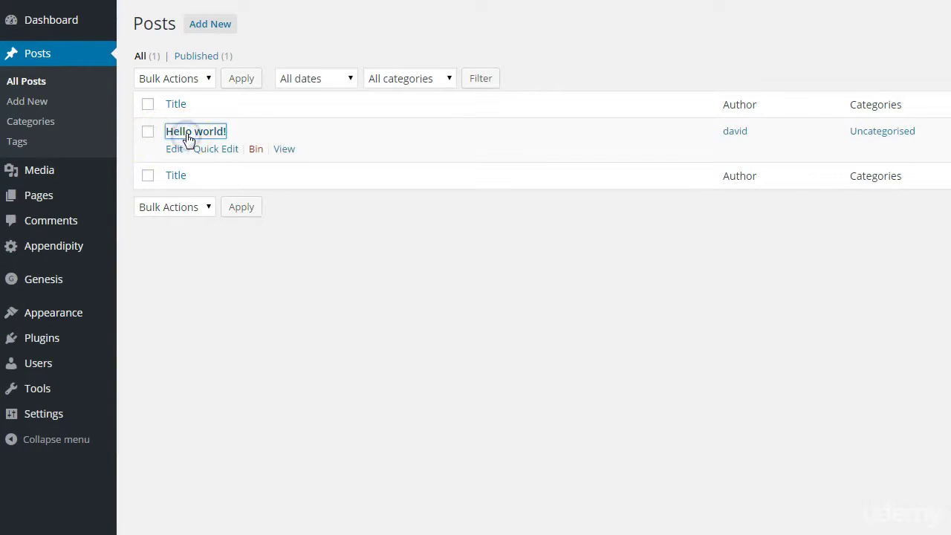
scroll(578, 304, "down", 12)
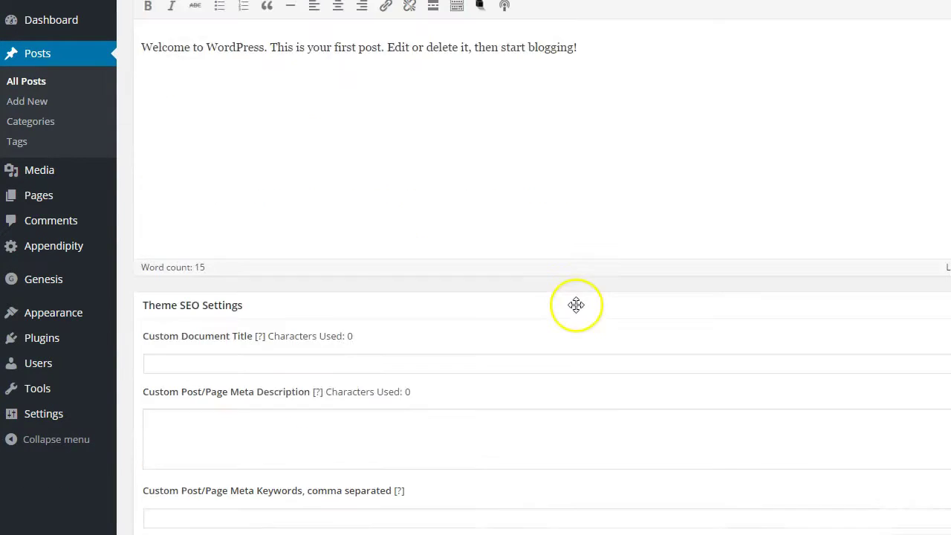
scroll(572, 309, "down", 7)
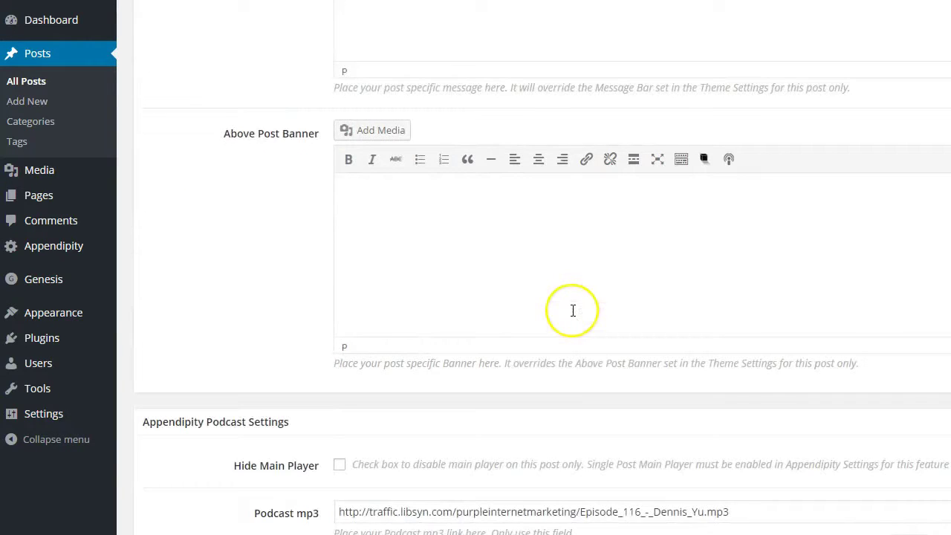
left_click(492, 216)
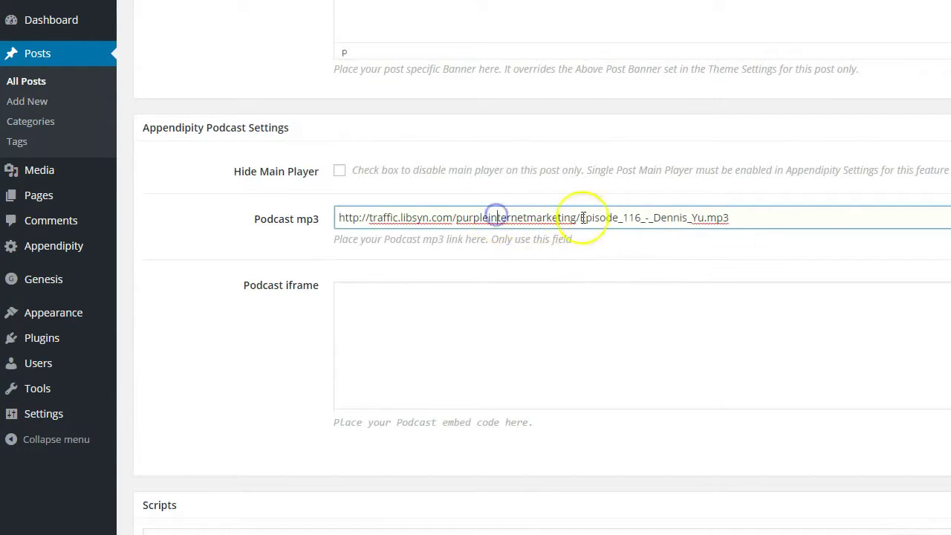
left_click_drag(739, 216, 263, 208)
left_click(264, 210)
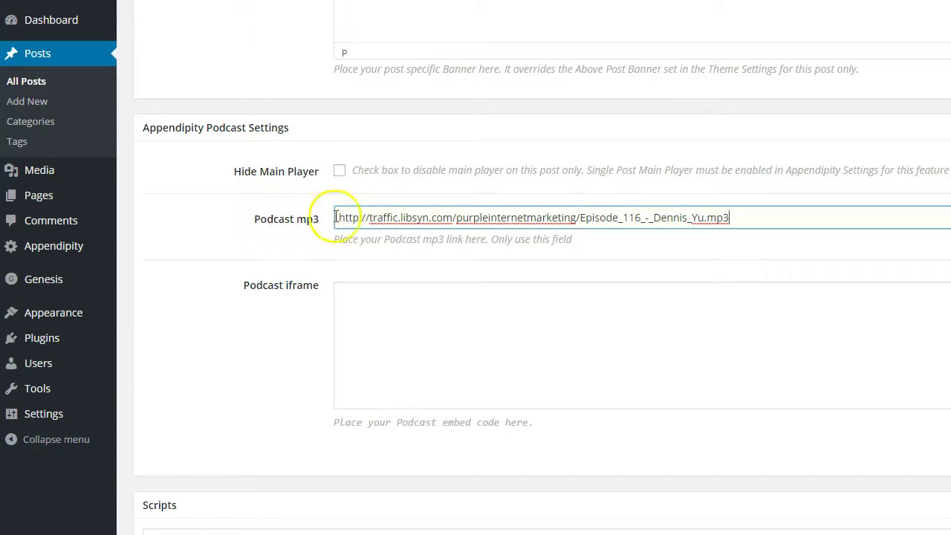
left_click(754, 221)
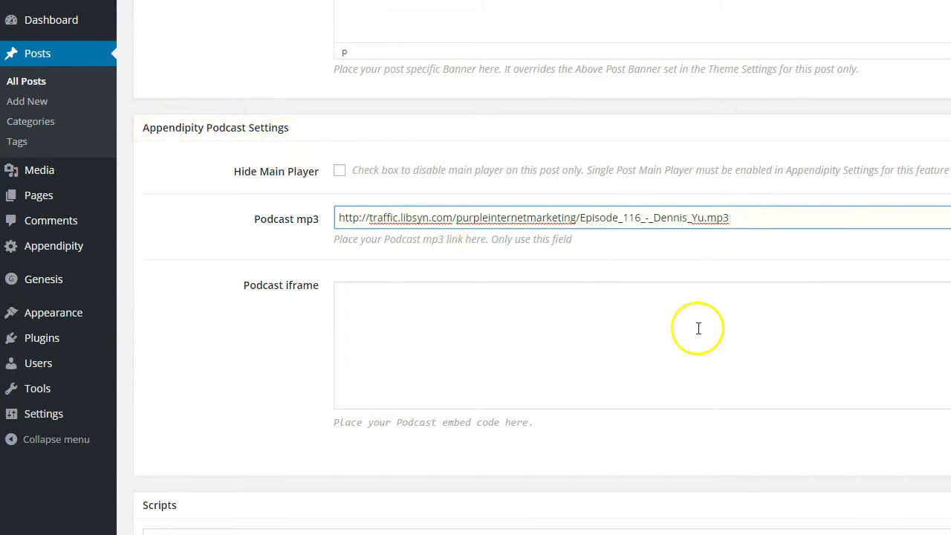
Update the Hello world! post and view it on the site.
scroll(698, 328, "up", 20)
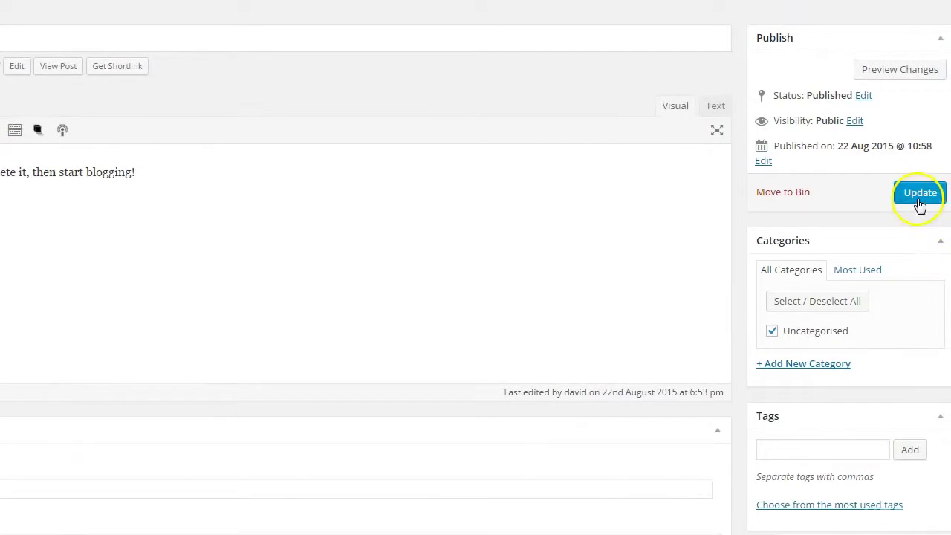
left_click(919, 194)
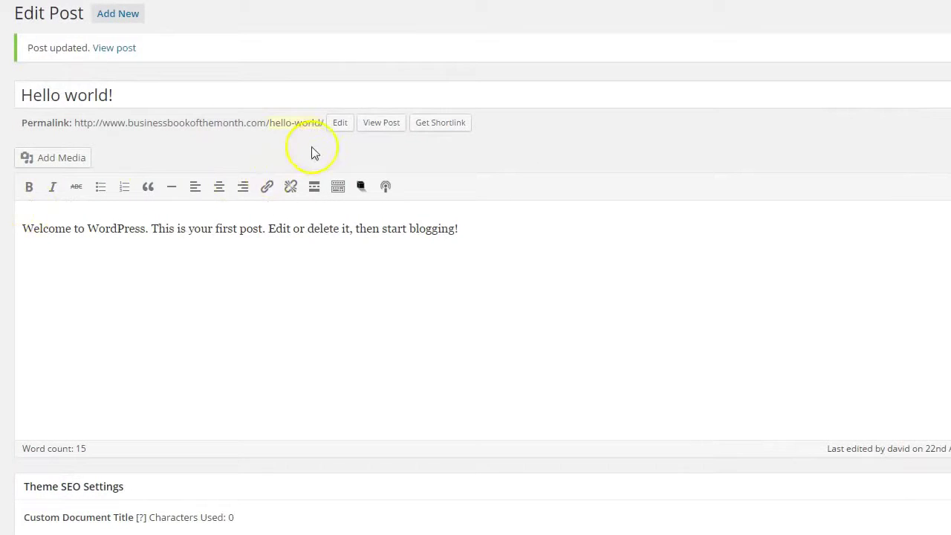
left_click(381, 123)
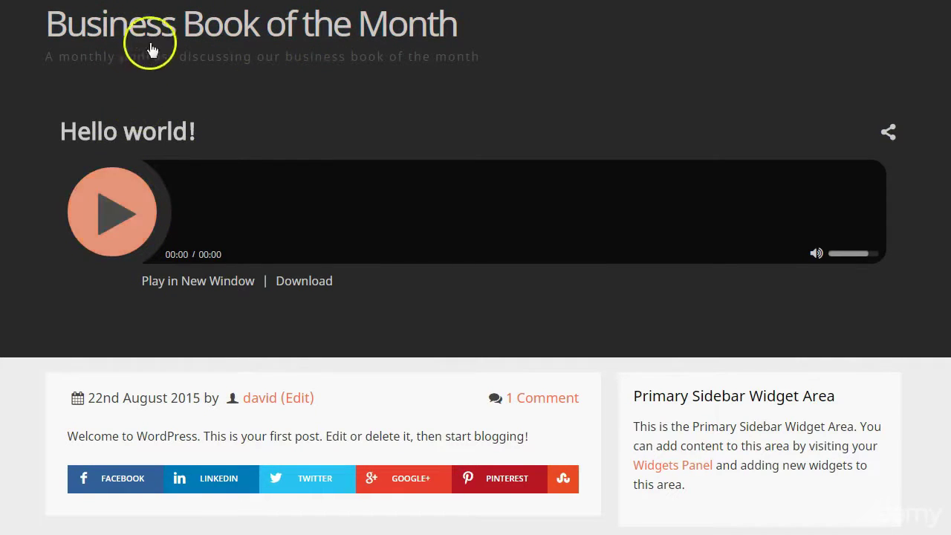
Play the podcast episode on the post page, check the player at a narrow window width, restore the width and pause playback.
left_click(113, 227)
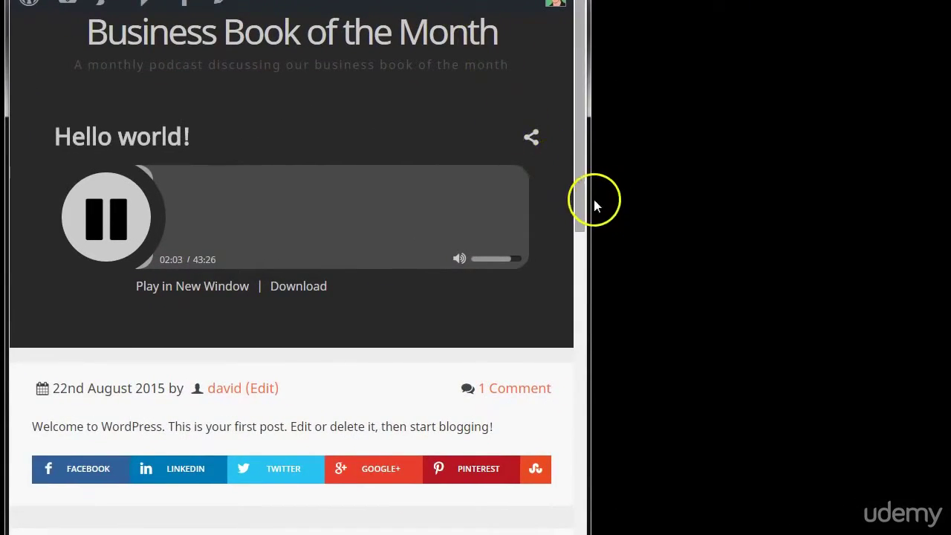
left_click_drag(590, 204, 950, 227)
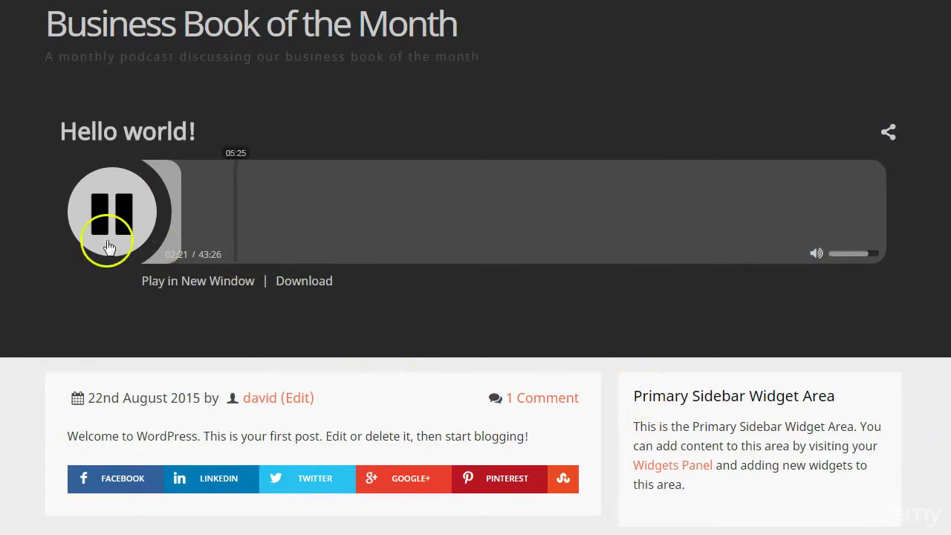
left_click(112, 217)
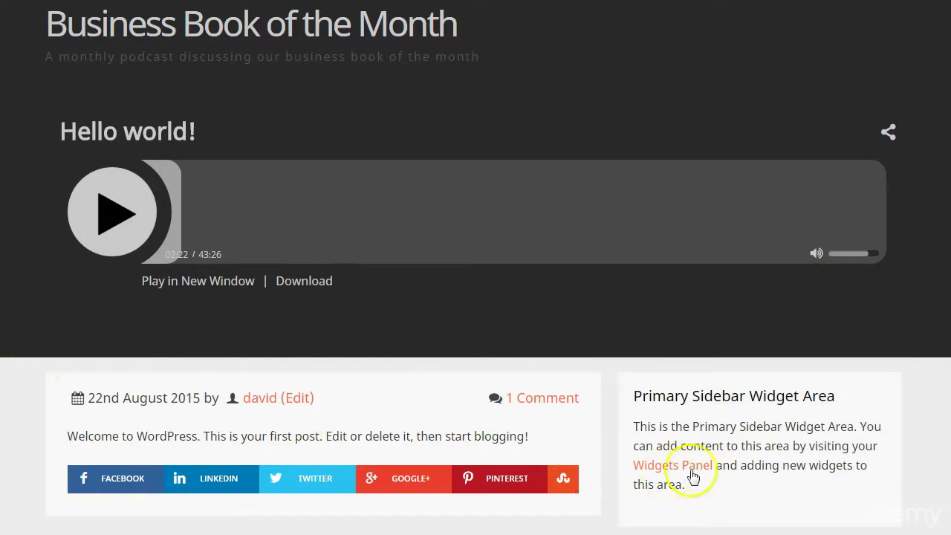
Check the post's share menu at a narrow window width and, back at full width, examine the social sharing buttons and comments section.
left_click(888, 132)
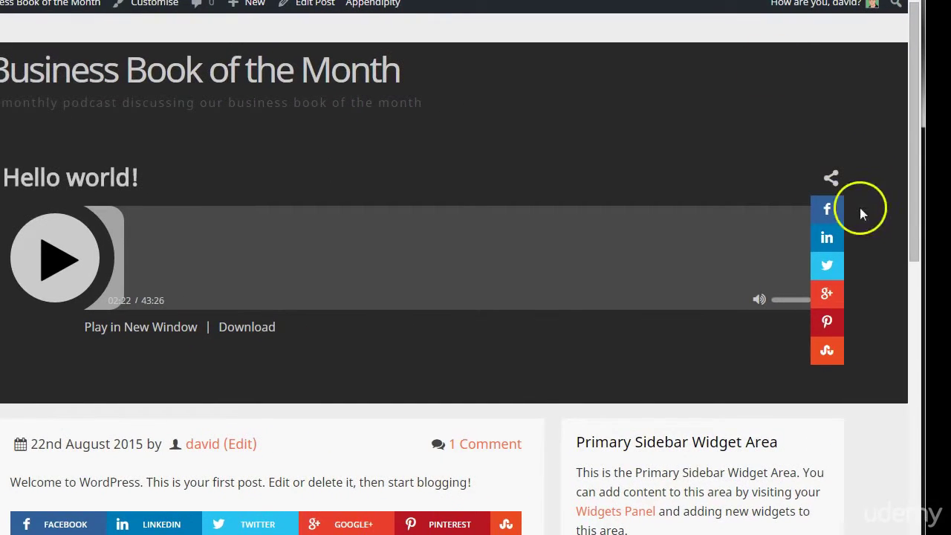
left_click_drag(922, 235, 429, 304)
left_click_drag(393, 274, 383, 275)
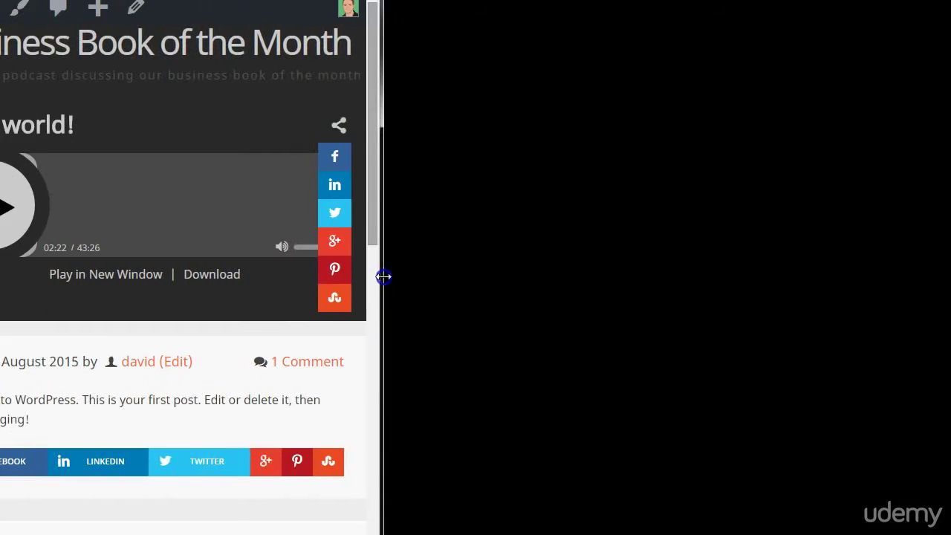
left_click(340, 127)
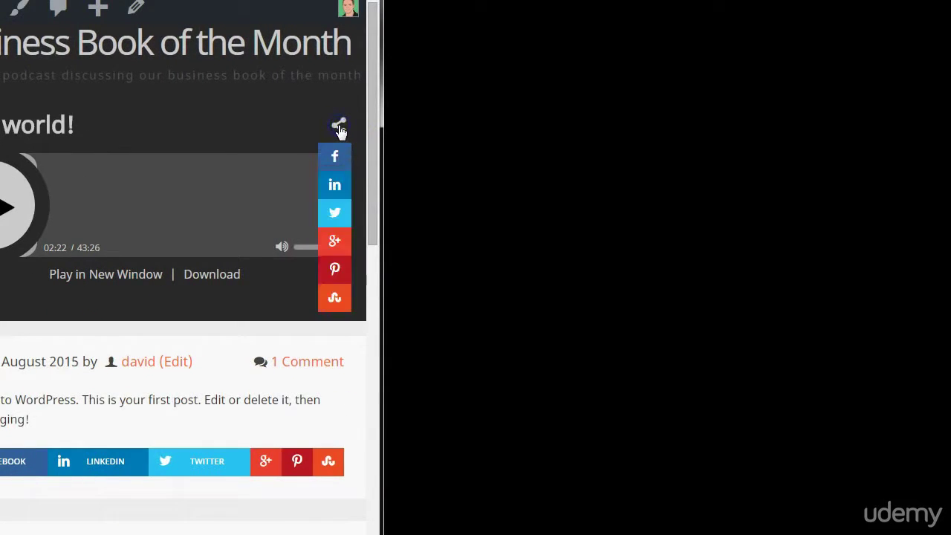
left_click(276, 33)
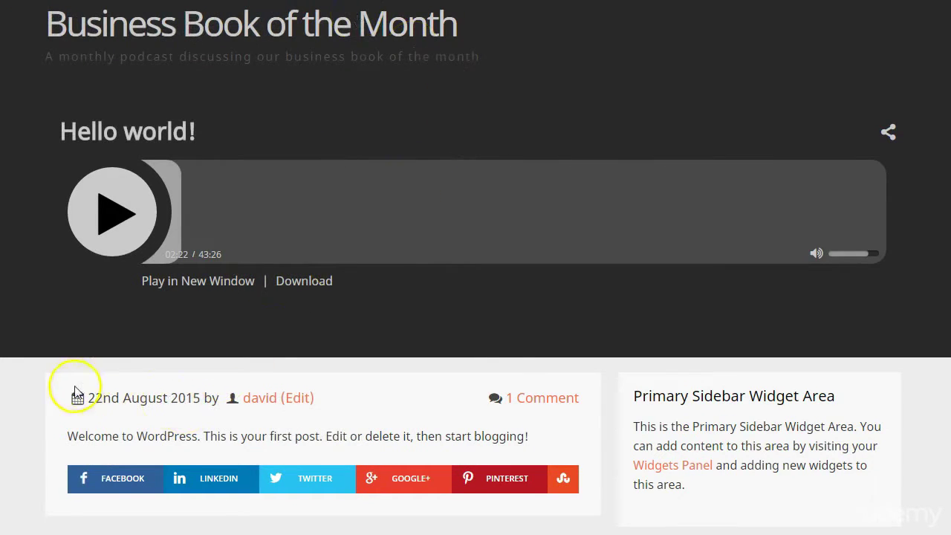
scroll(75, 395, "down", 1)
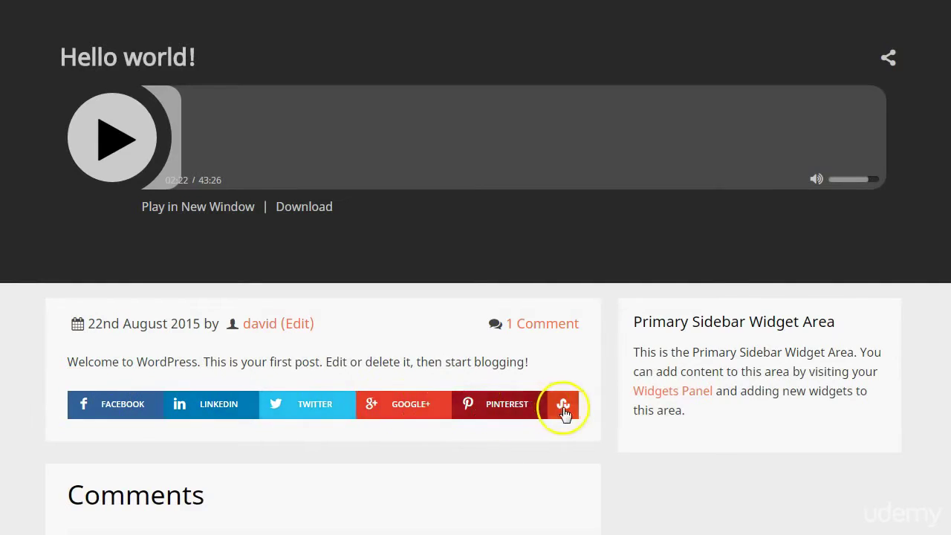
scroll(564, 413, "down", 3)
scroll(565, 413, "up", 4)
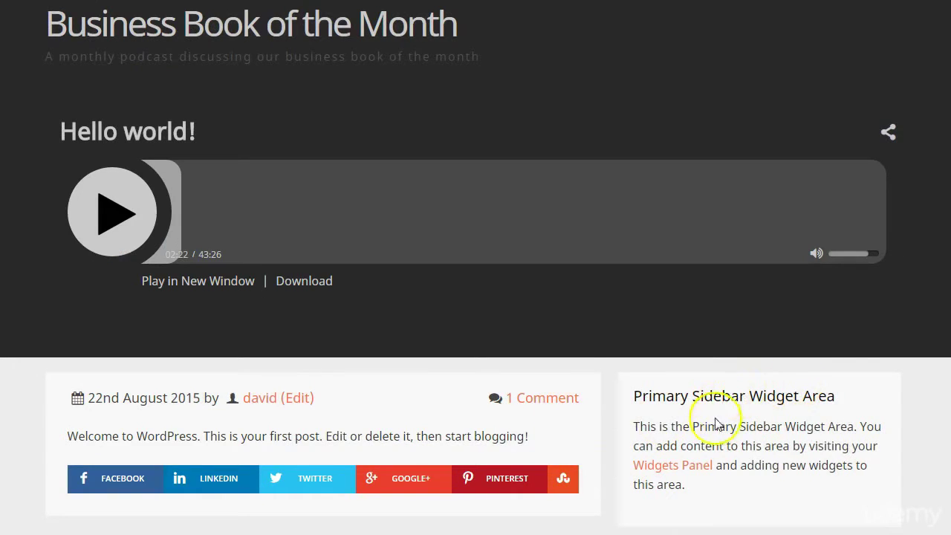